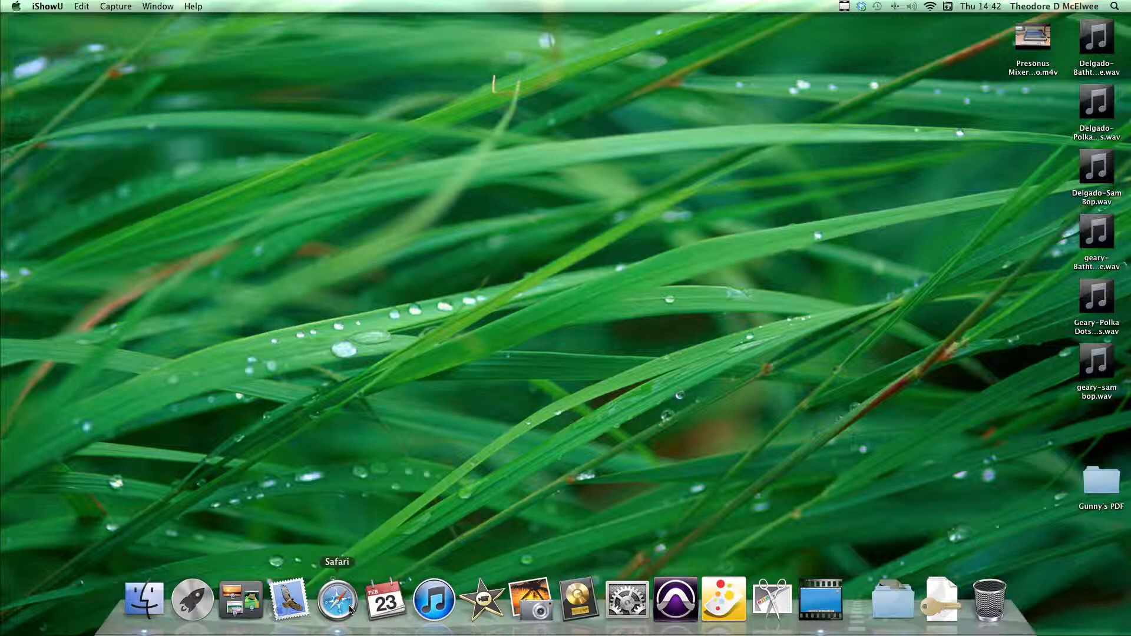
key("super+Tab")
key("super+Tab")
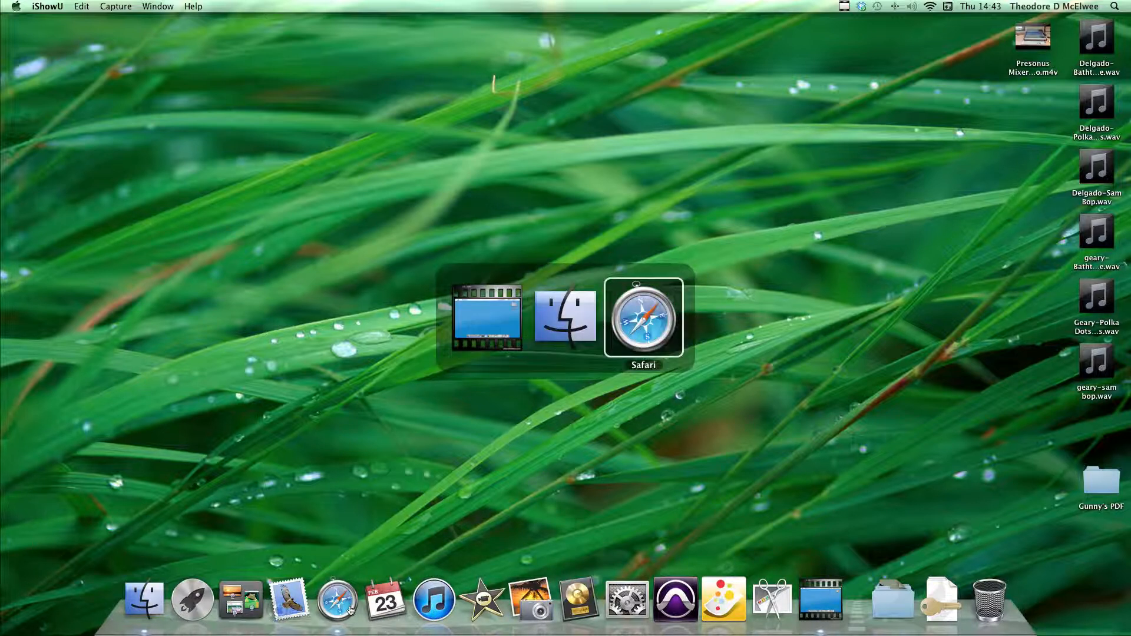
key("Escape")
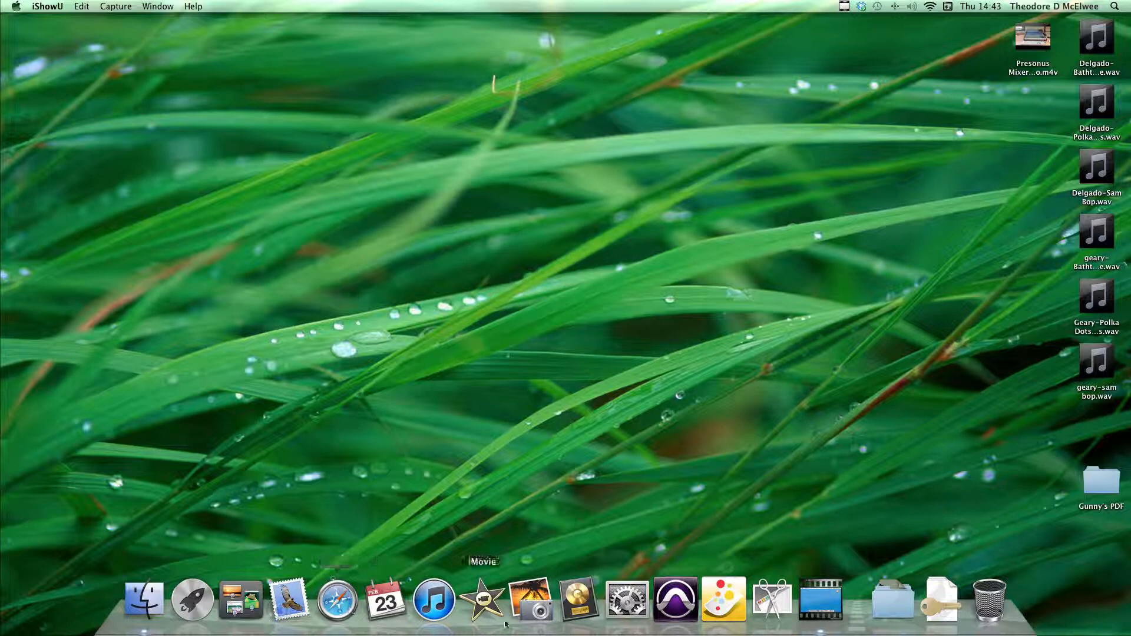
Launch Pro Tools and keep BWF (.WAV) as the audio file type for a new blank session.
left_click(672, 612)
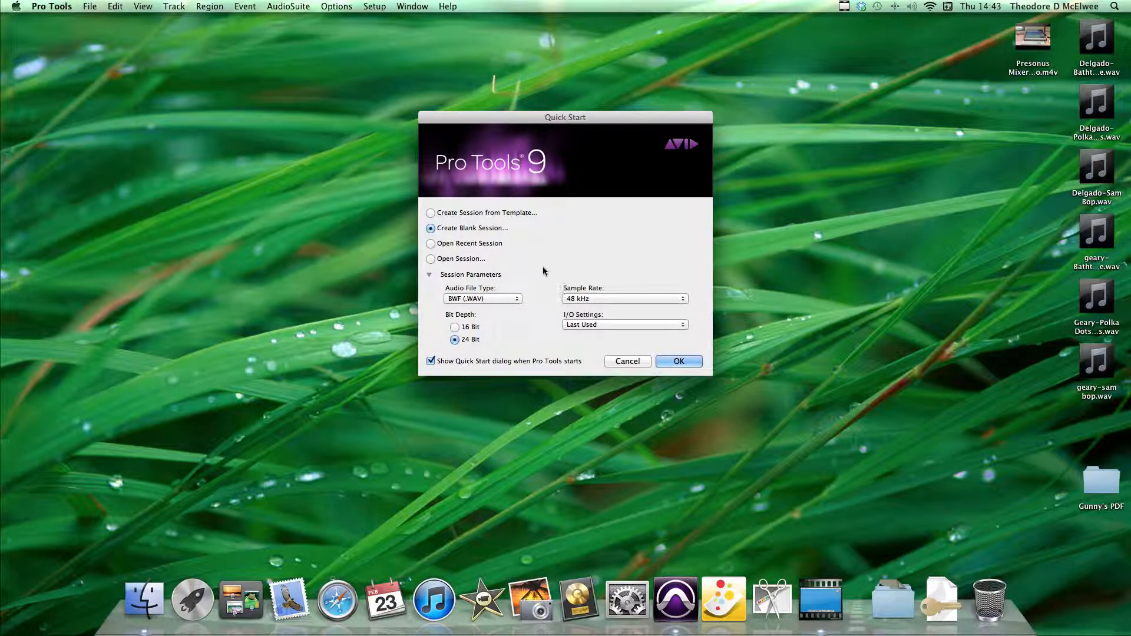
left_click(510, 299)
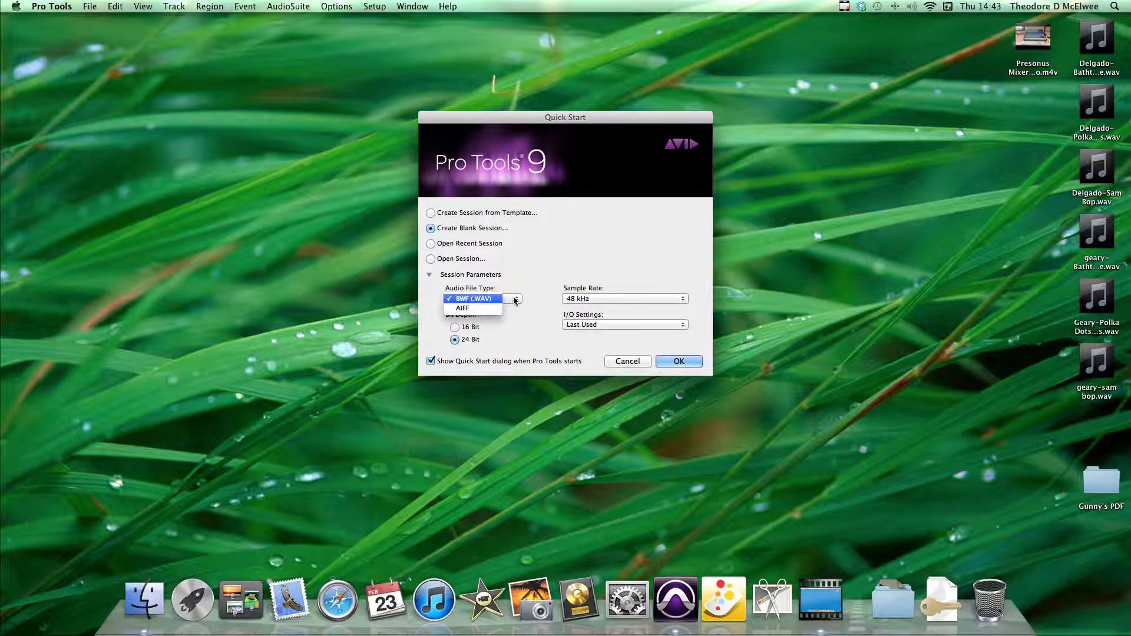
left_click(514, 298)
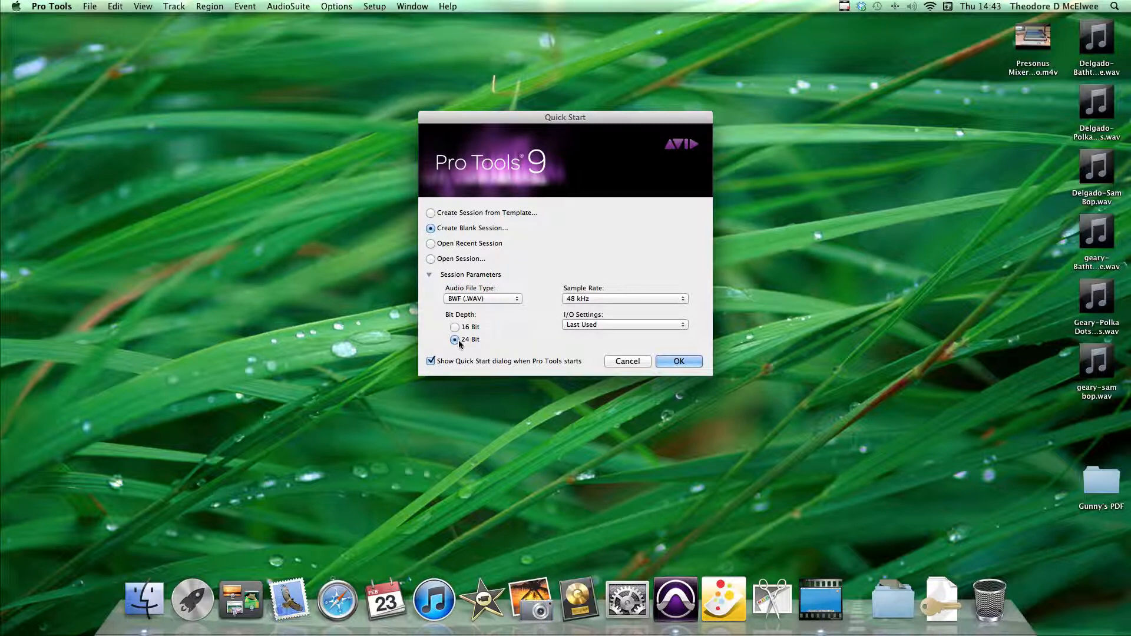
Set the blank session's I/O settings to Stereo Mix and confirm the session parameters.
left_click(617, 325)
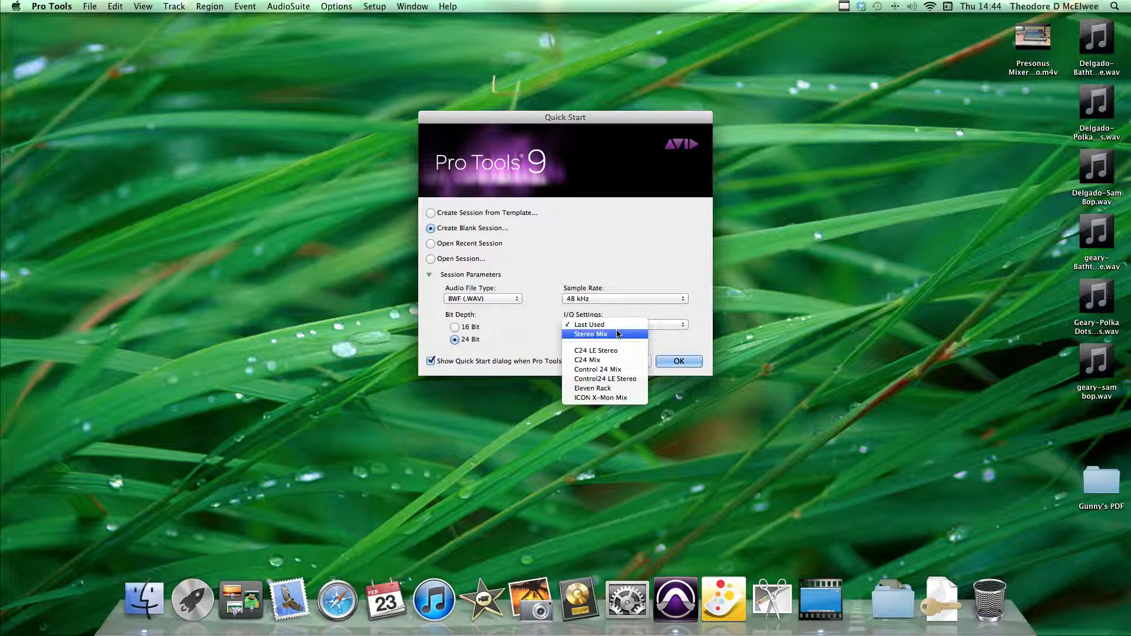
left_click(617, 333)
left_click(604, 325)
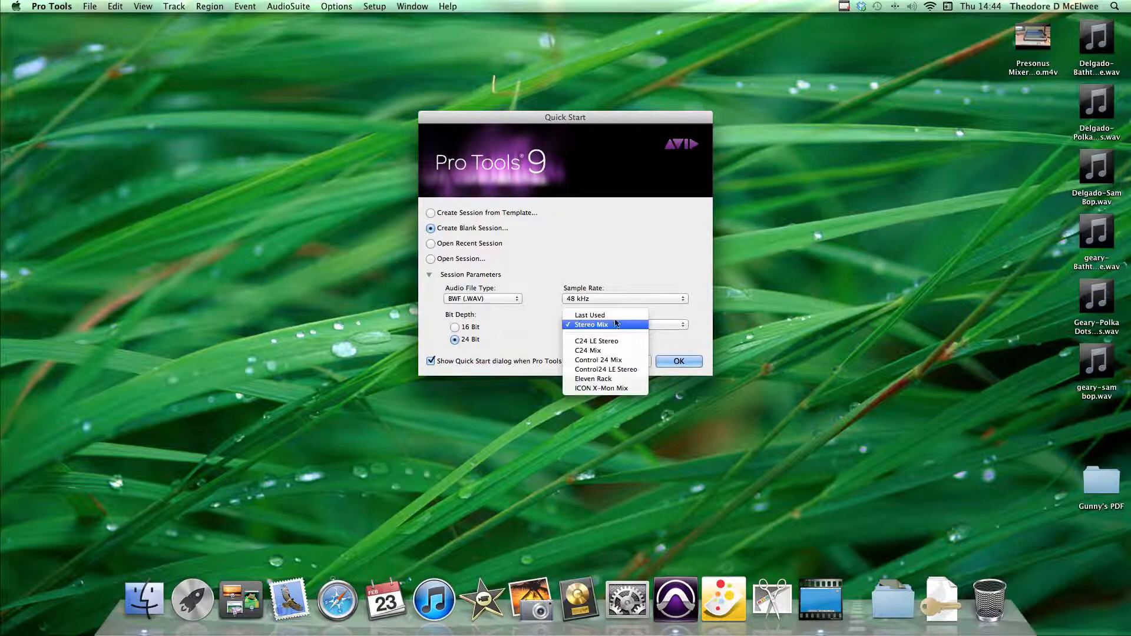
left_click(661, 312)
left_click(621, 326)
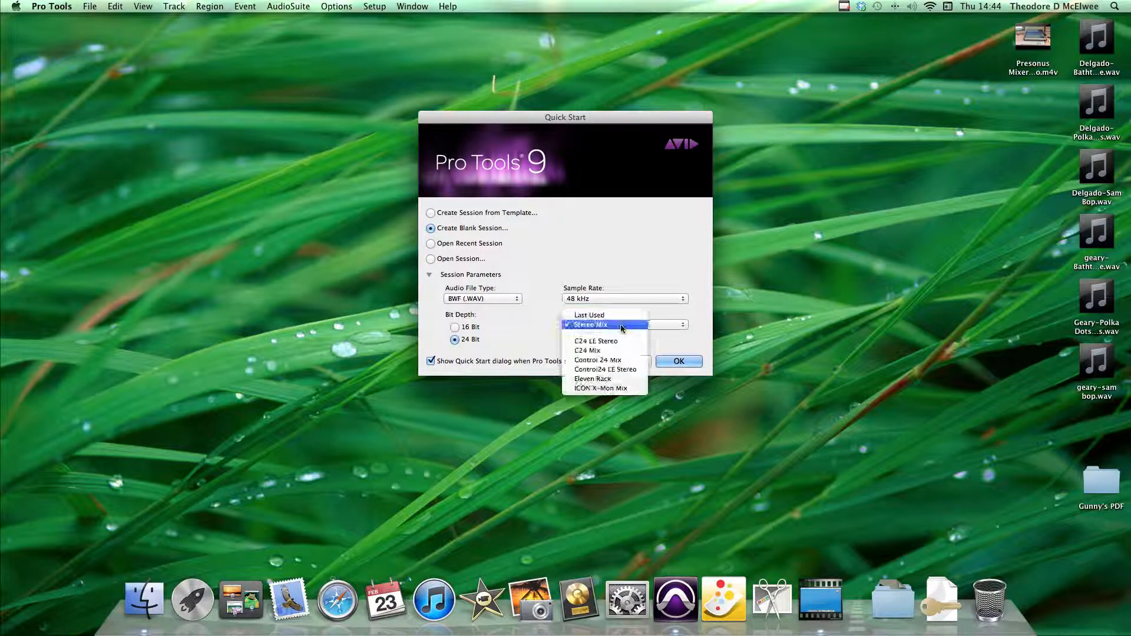
left_click(602, 325)
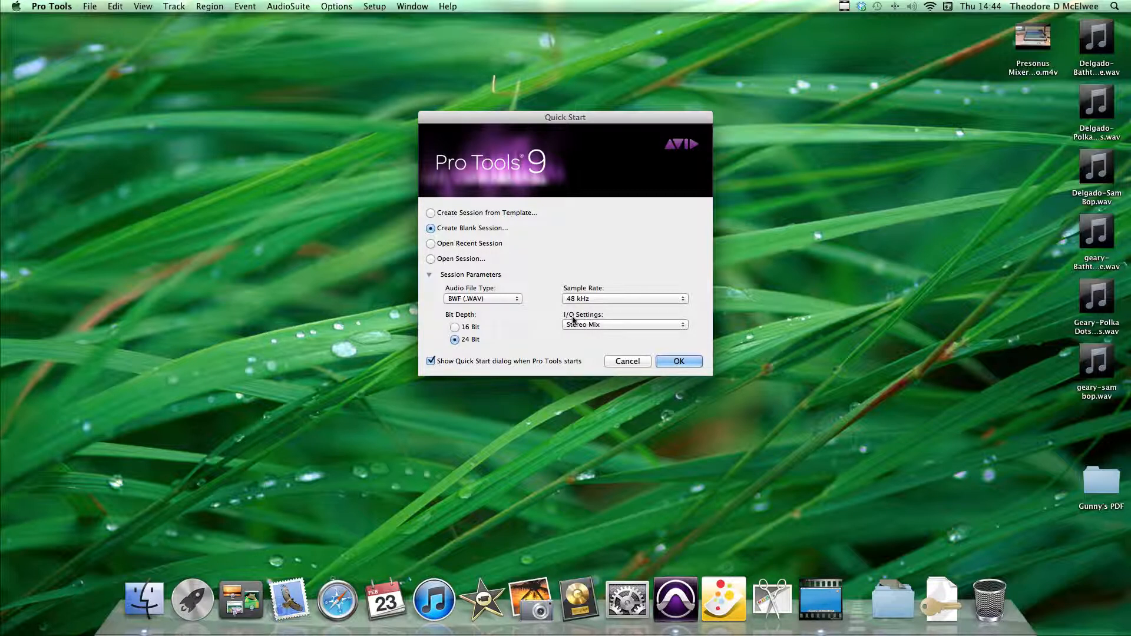
left_click(678, 362)
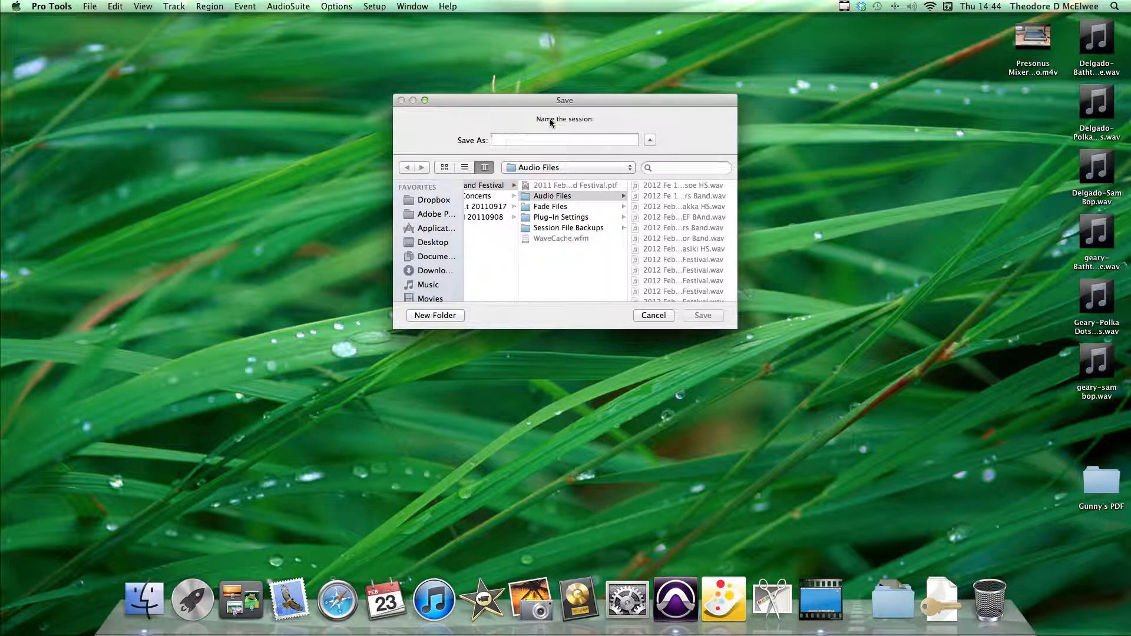
Choose the Auditions folder inside III MEF BAND as the save location for the session.
scroll(501, 193, "left", 5)
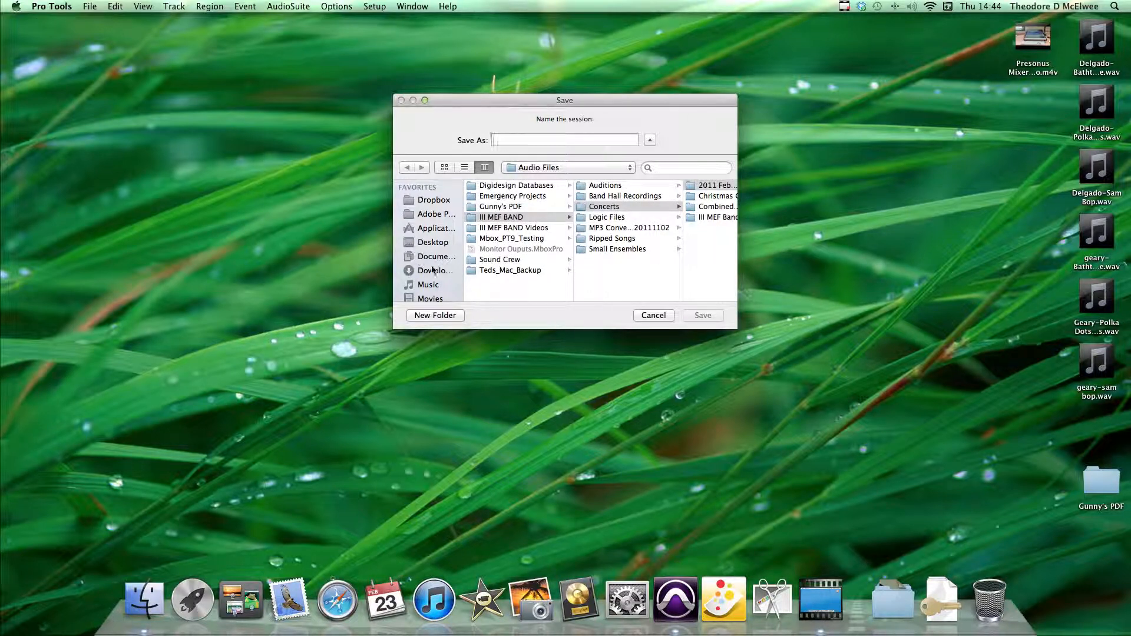
scroll(432, 270, "down", 3)
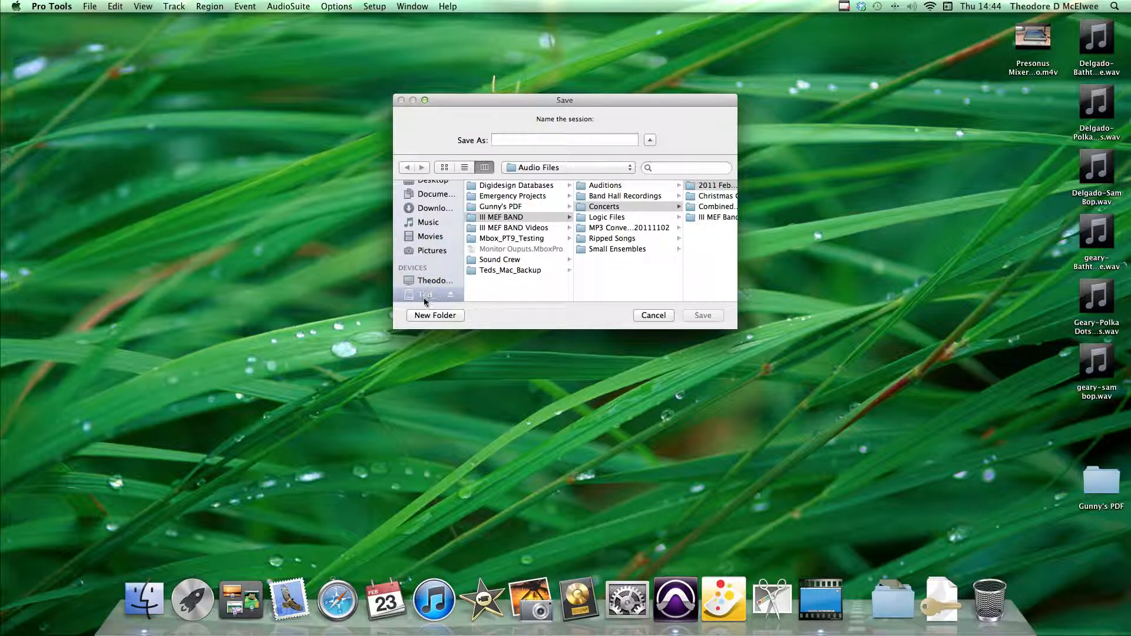
scroll(419, 247, "up", 4)
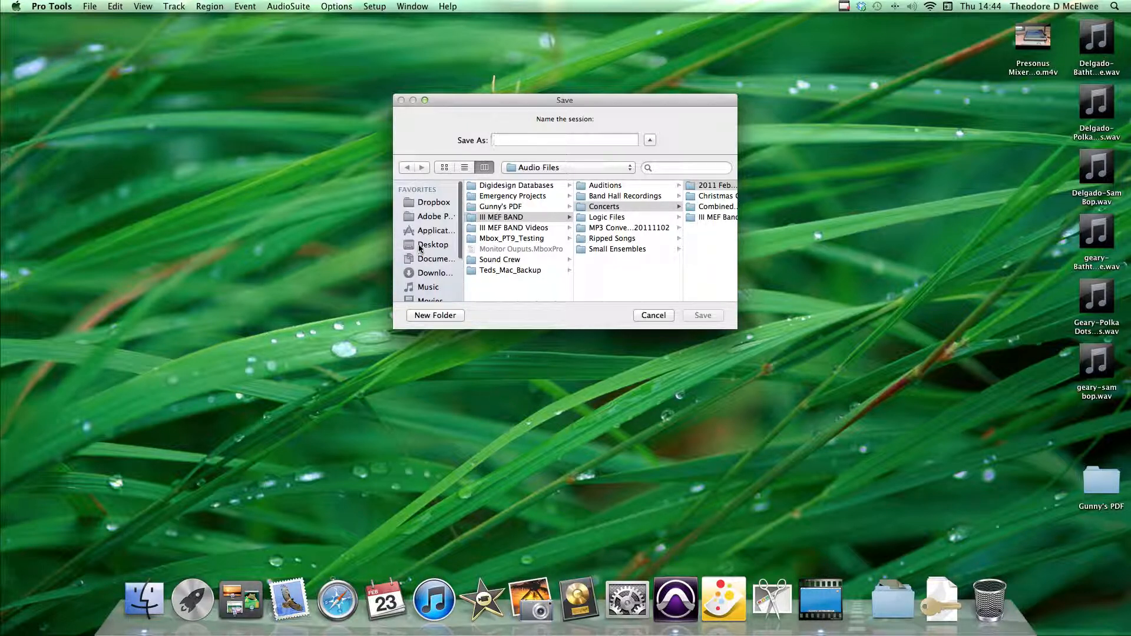
scroll(434, 295, "down", 4)
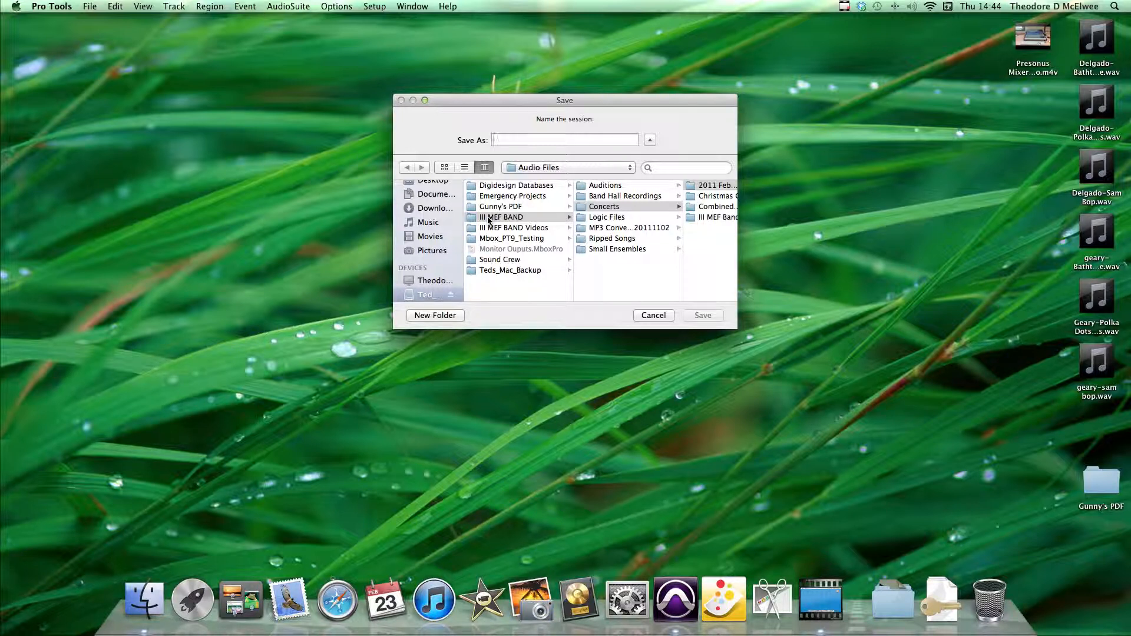
left_click(605, 187)
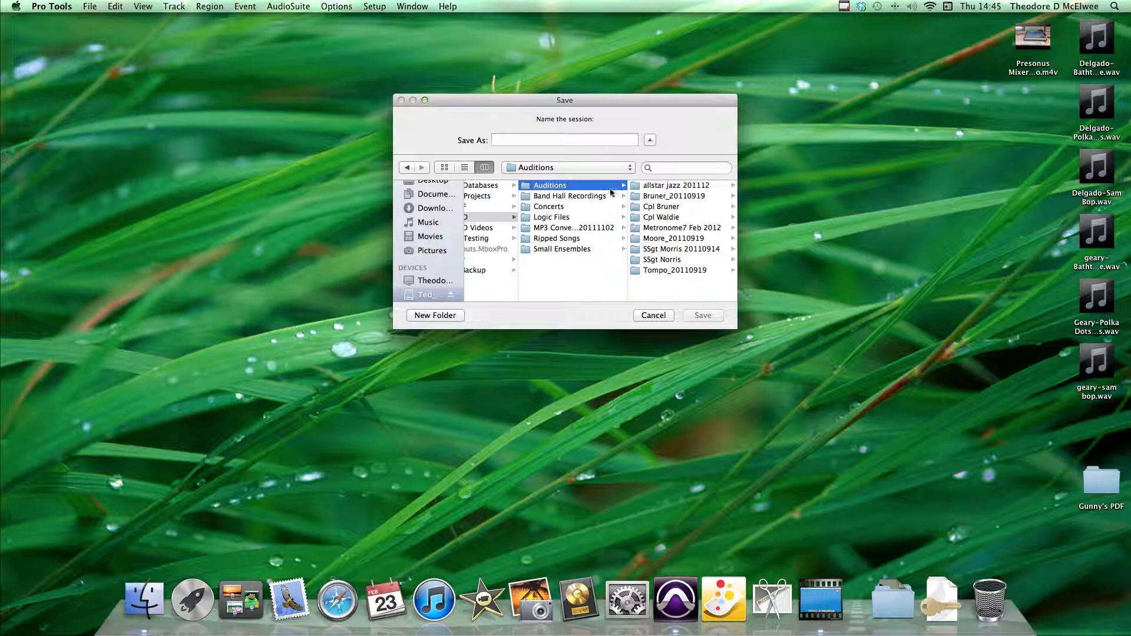
scroll(615, 189, "right", 1)
scroll(615, 189, "left", 1)
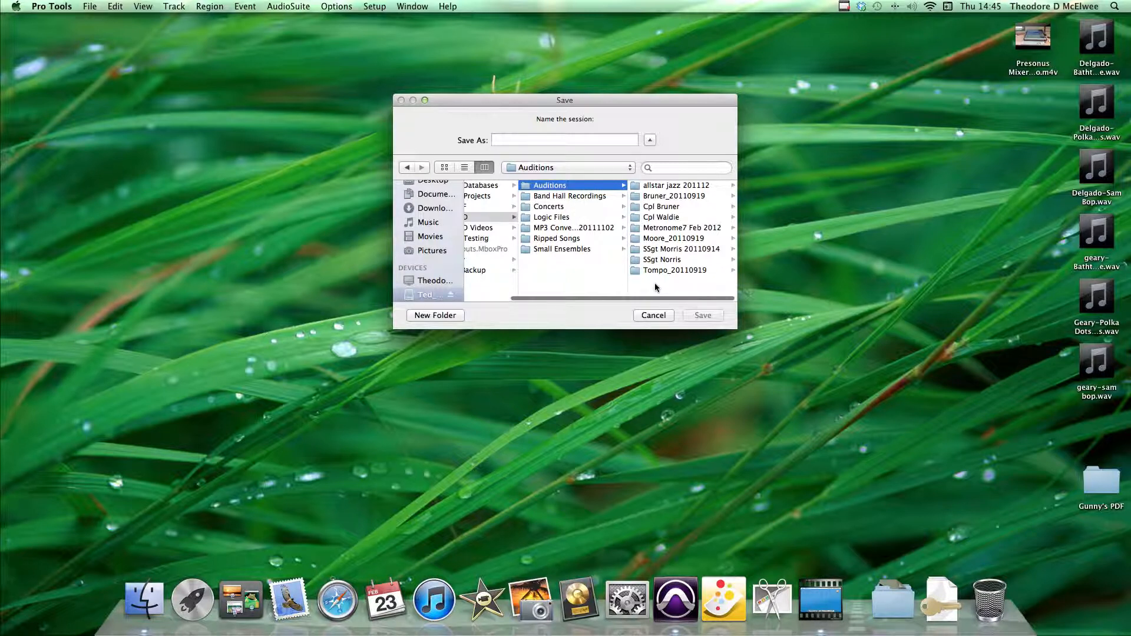
Name the session with the date 23 Feb 2012, the performer's first name and the word Audition, and save it.
left_click(531, 140)
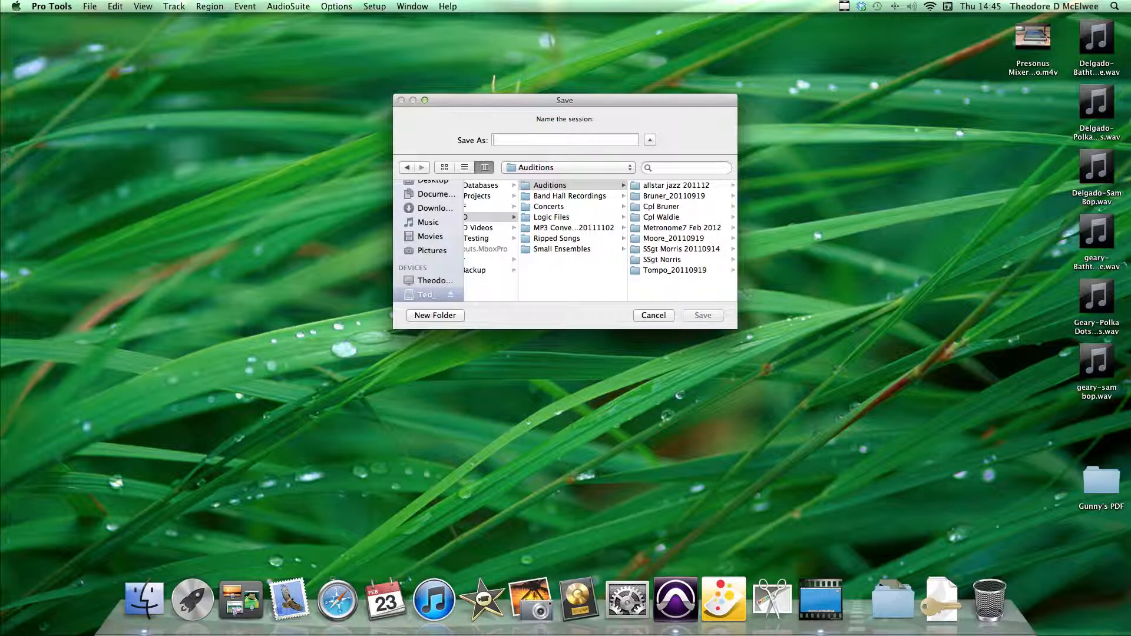
type("23 Feb 2012")
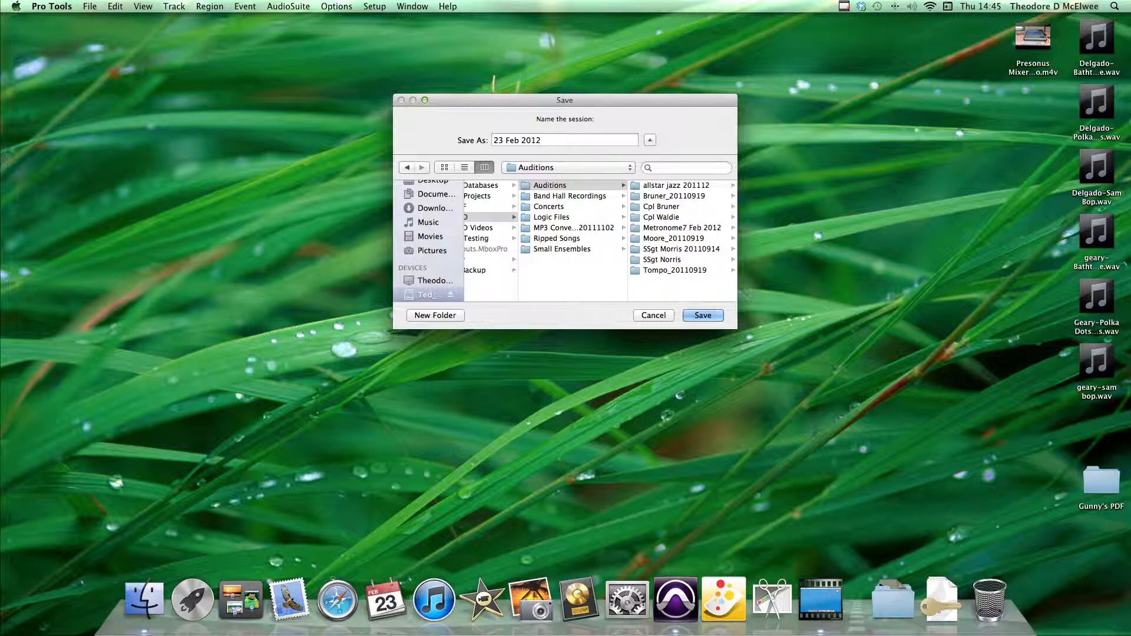
type("Johns Audition")
left_click(702, 315)
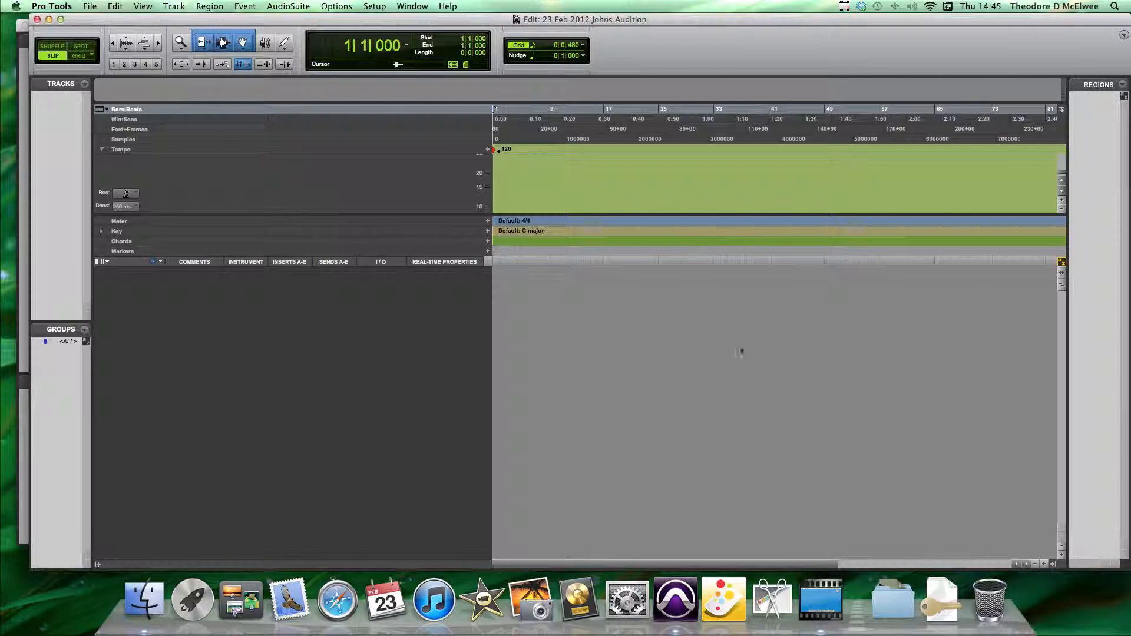
Reposition the Edit window and switch back and forth between the Mix and Edit windows.
mouse_move(744, 19)
left_mouse_down()
mouse_move(722, 51)
mouse_move(730, 27)
left_mouse_up()
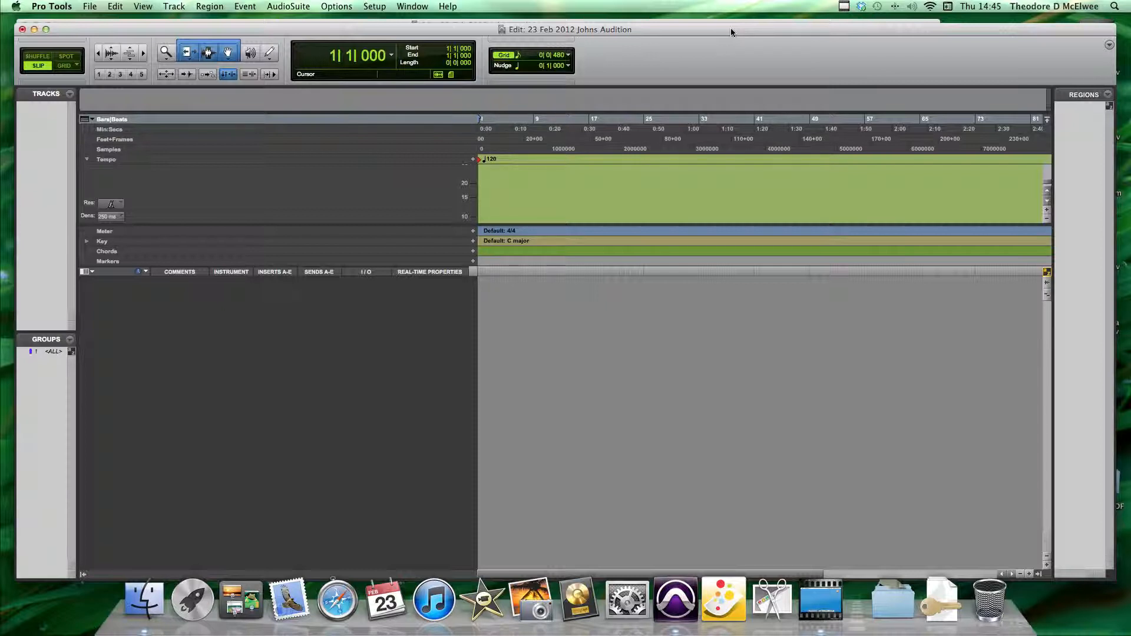
key("super+equal")
key("super+equal")
key("super+equal")
key("super+equal")
key("super+equal")
key("super+equal")
left_click(167, 7)
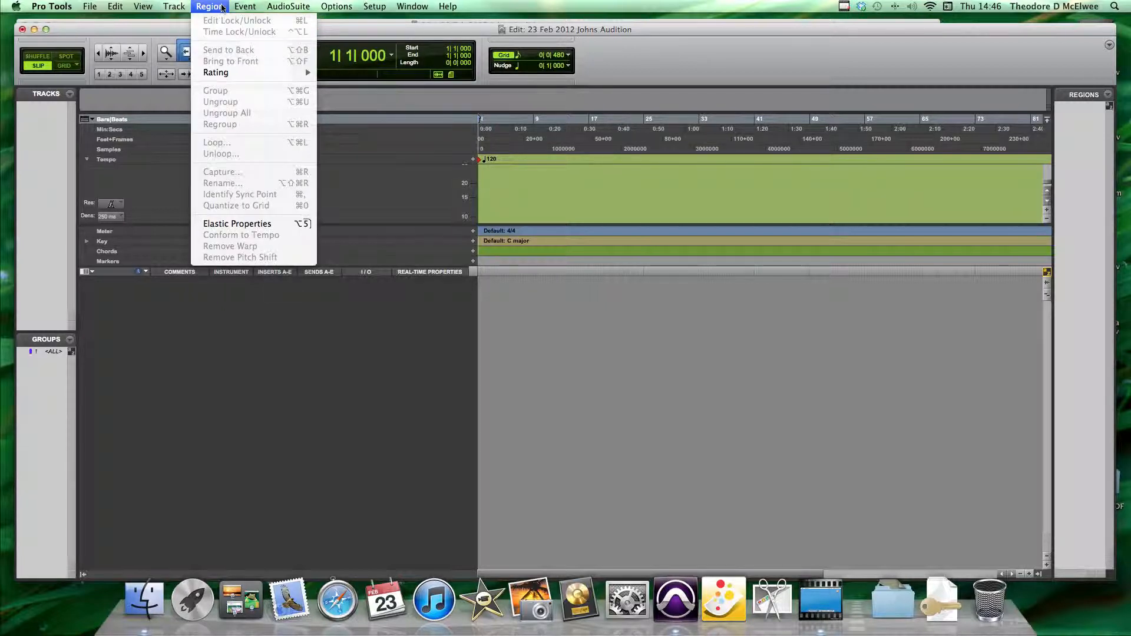
mouse_move(235, 7)
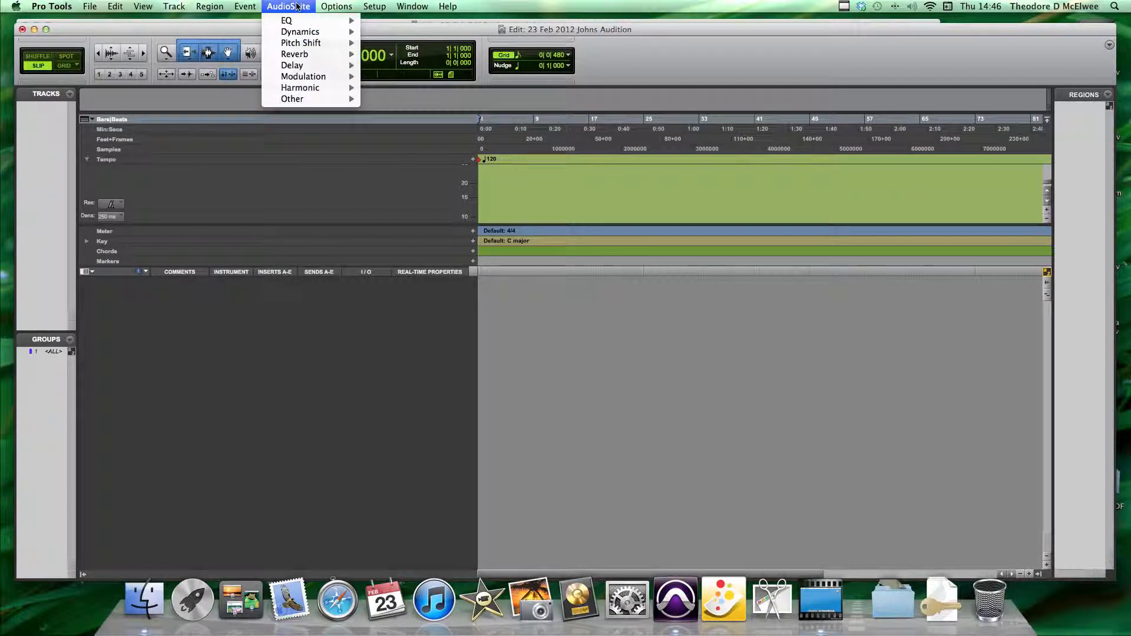
mouse_move(335, 7)
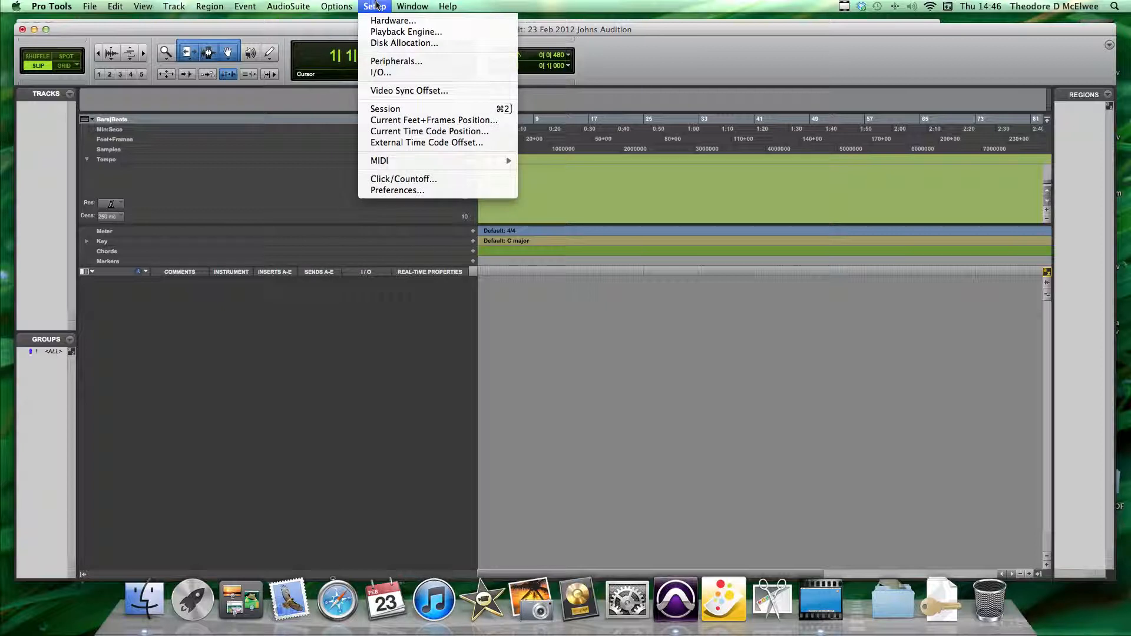
mouse_move(411, 8)
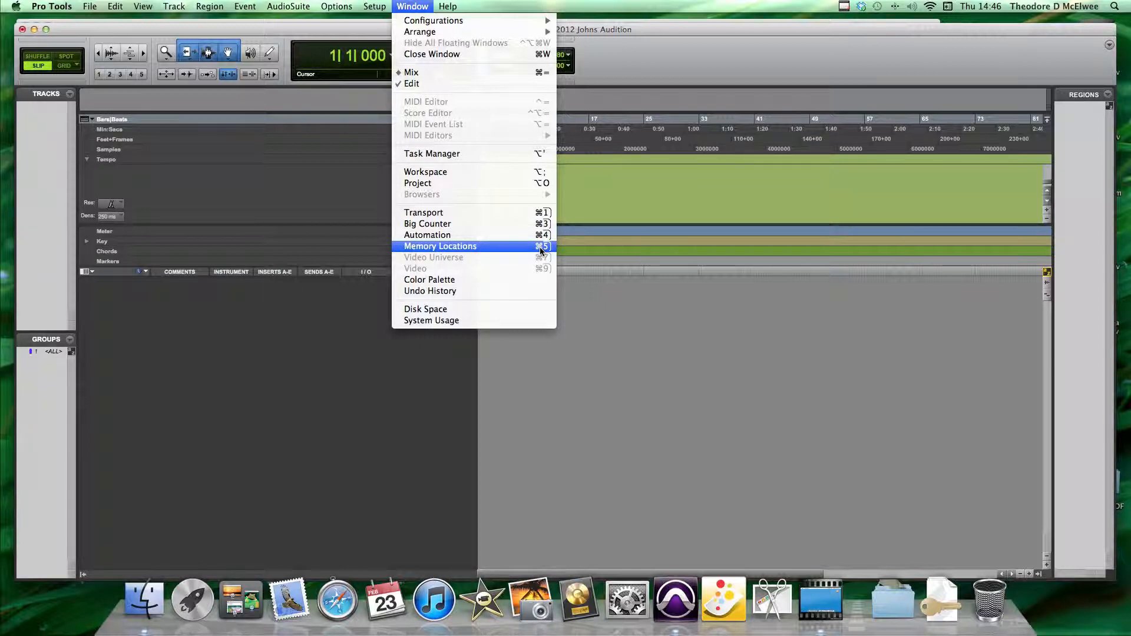
mouse_move(175, 7)
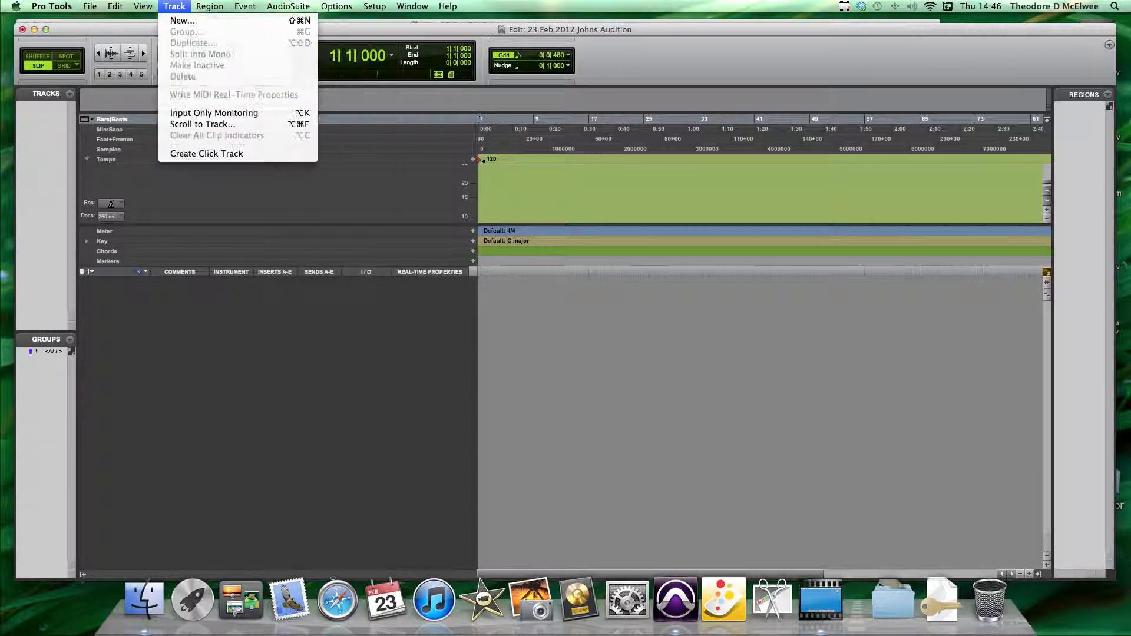
left_click(176, 21)
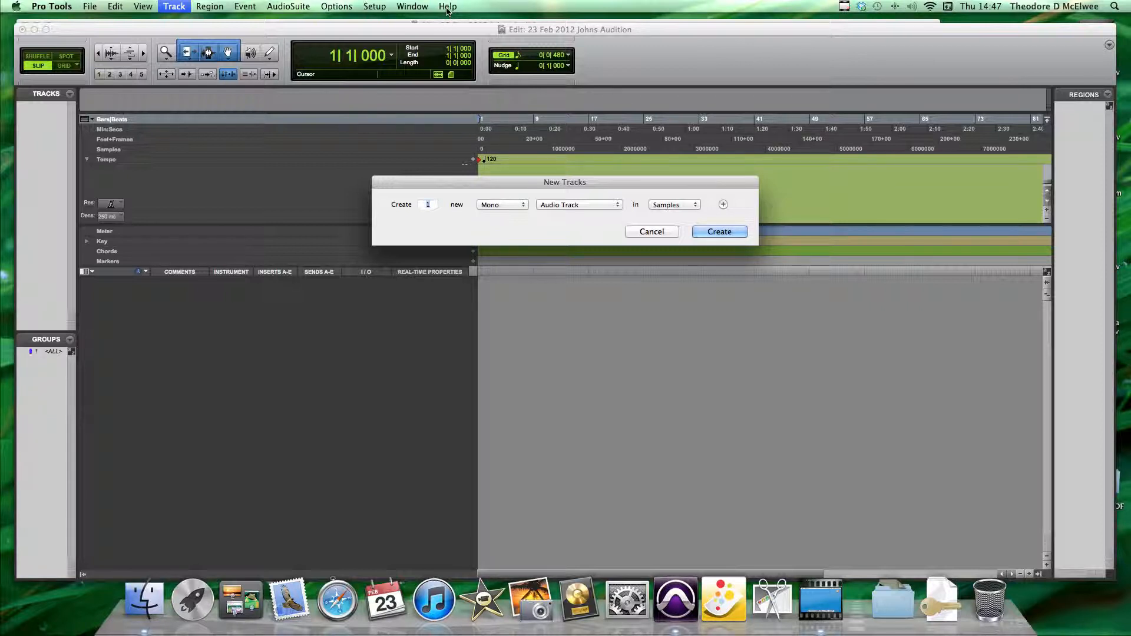
left_click(649, 233)
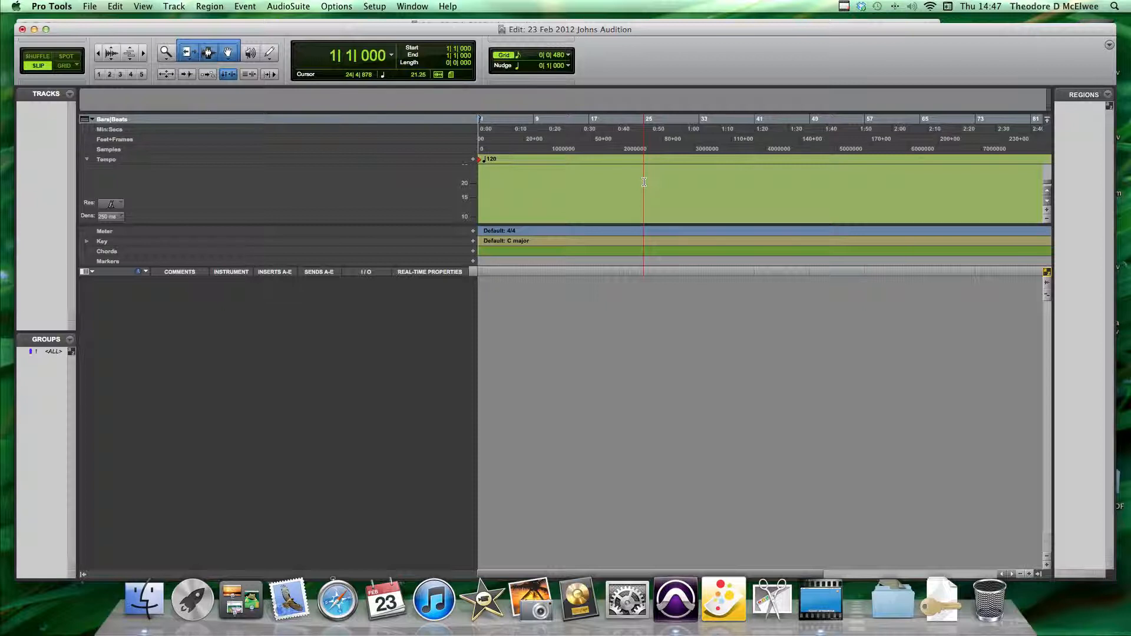
Start creating new tracks, with two mono audio tracks as the first entry.
key("super+shift+n")
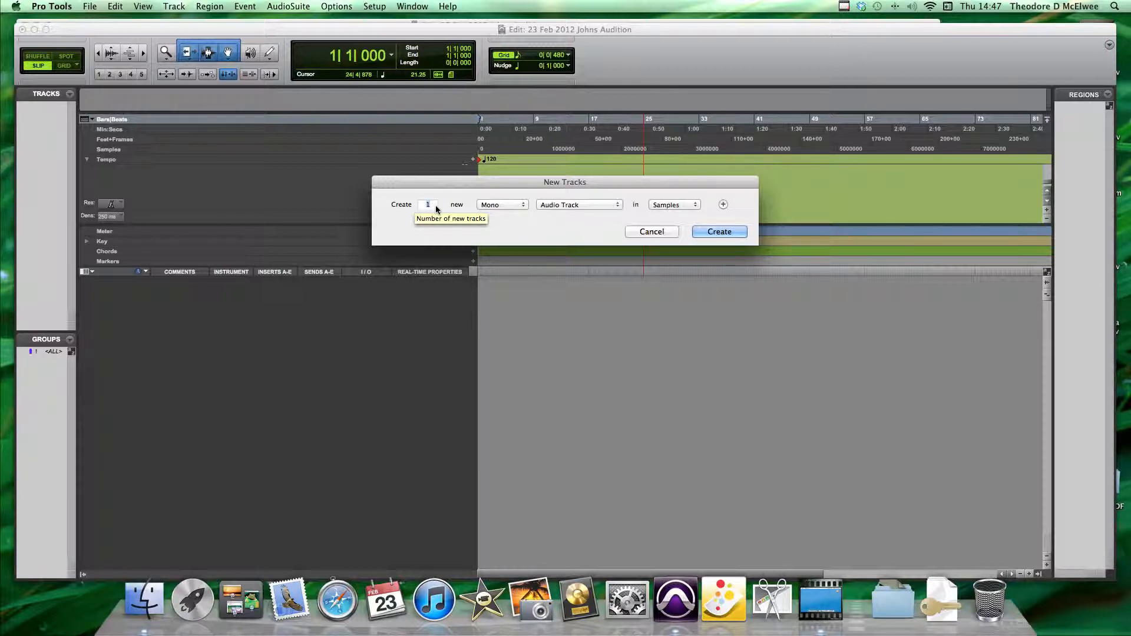
type("2")
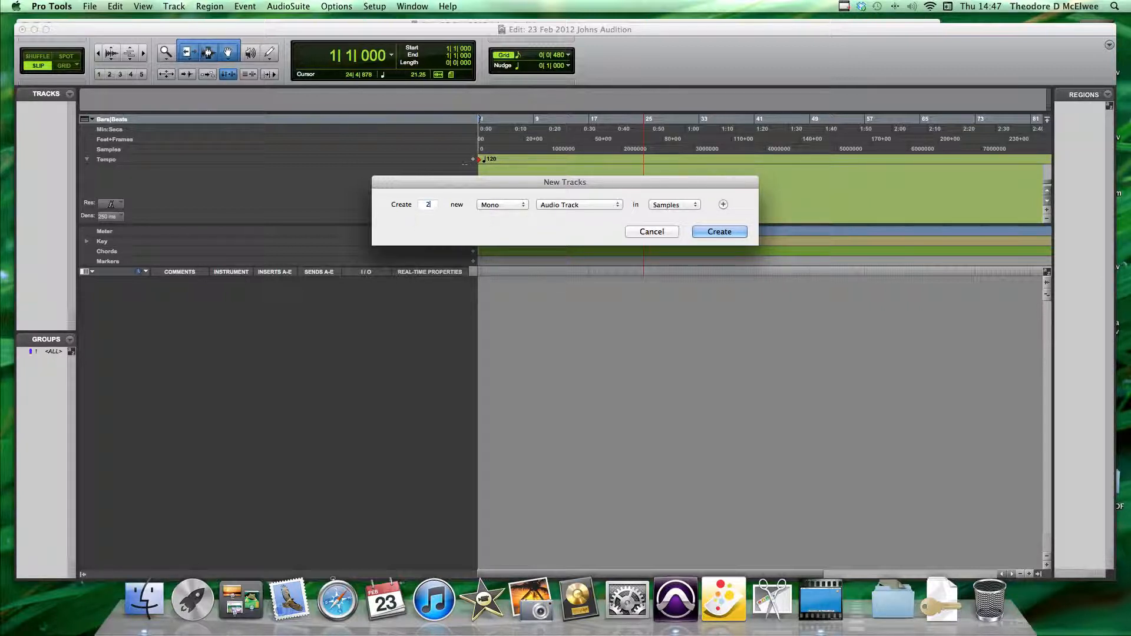
left_click(508, 203)
left_click(506, 203)
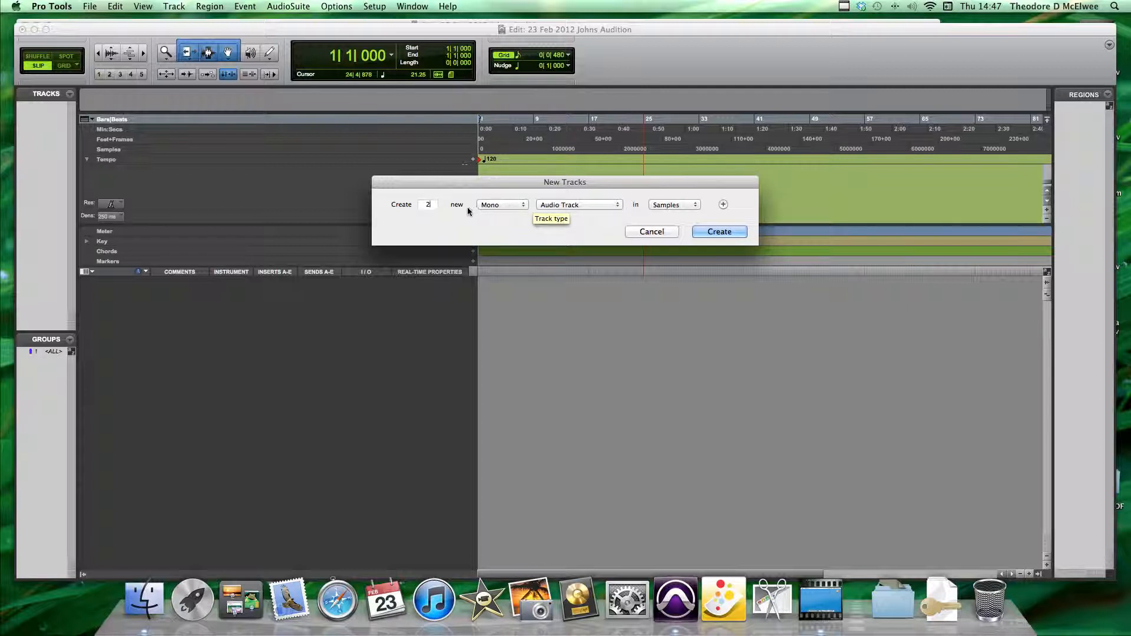
Add a second entry to the new tracks for one stereo Aux Input.
left_click(723, 205)
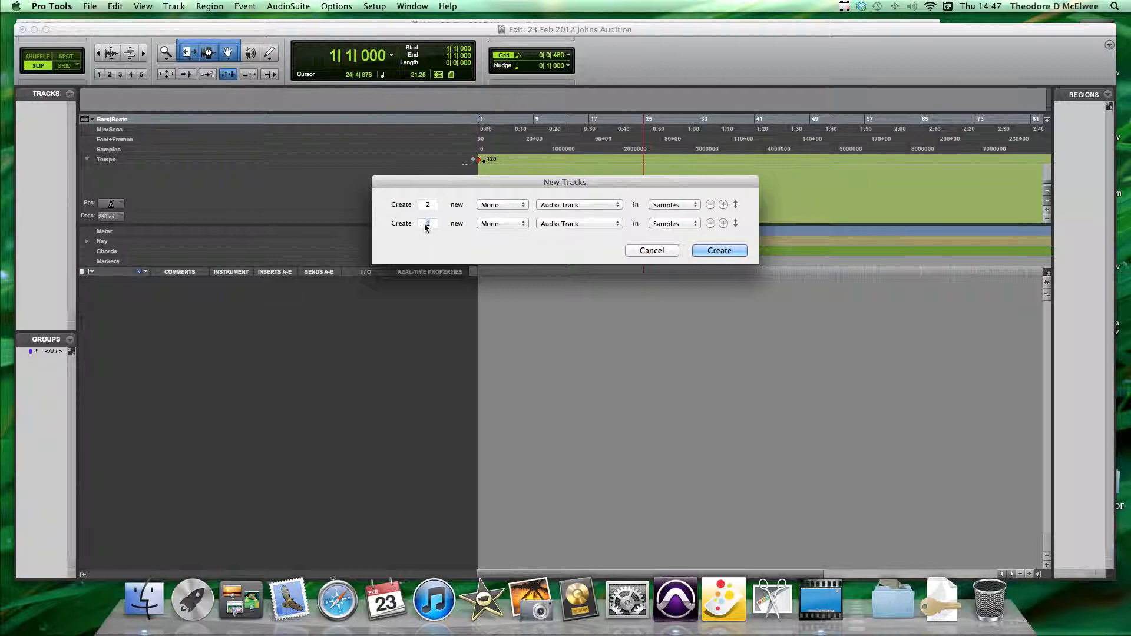
left_click(497, 224)
left_click(498, 233)
left_click(570, 225)
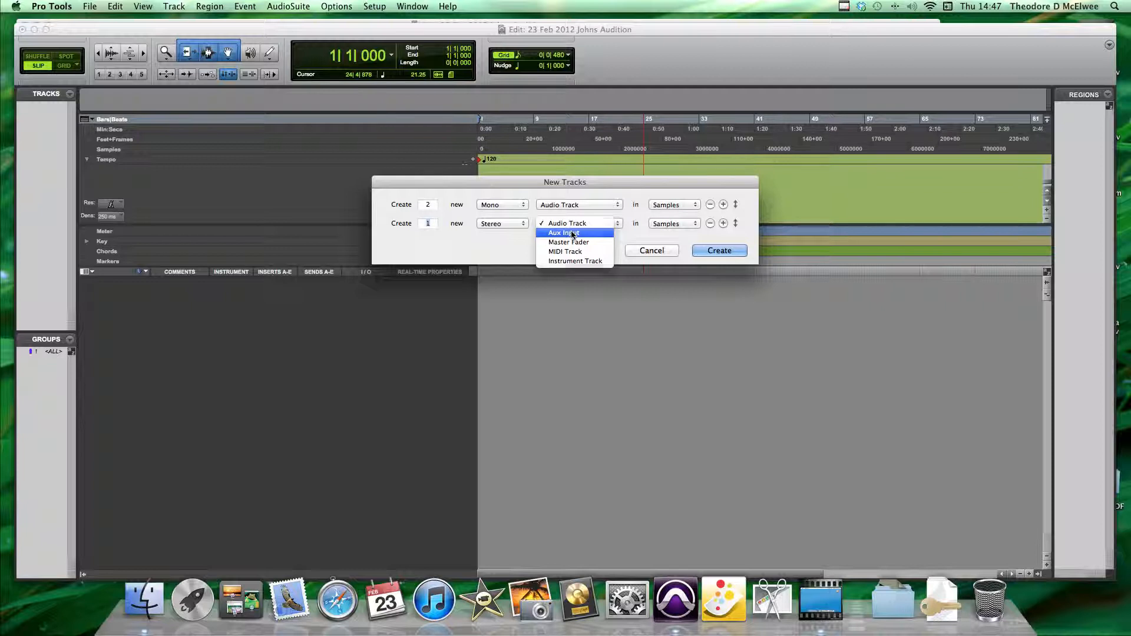
left_click(571, 233)
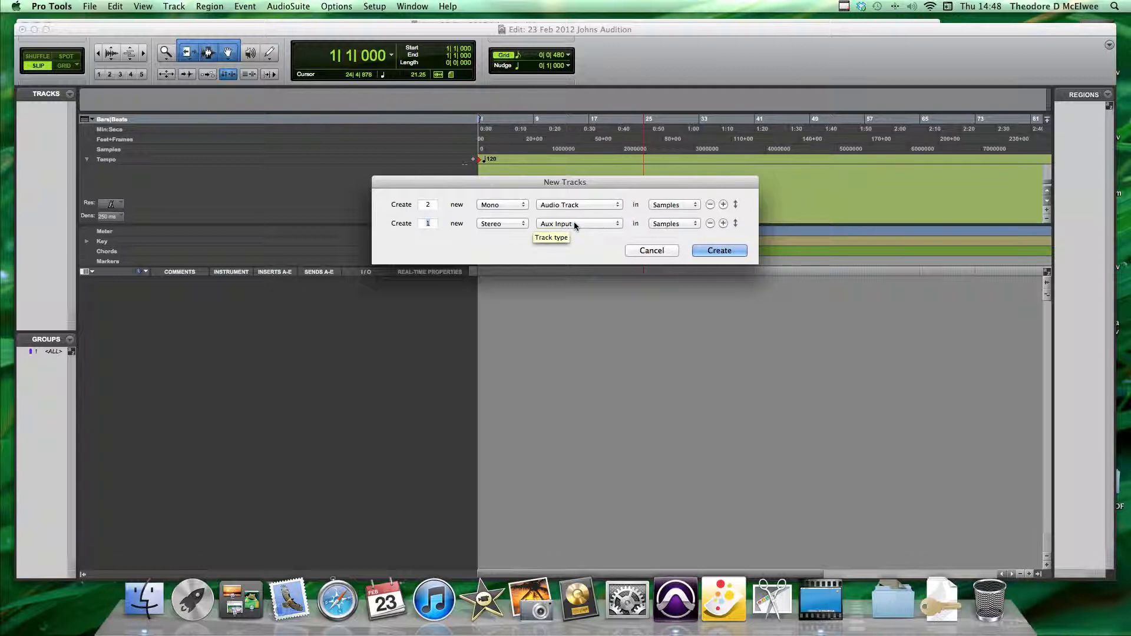
Add a third entry for one stereo Master Fader to the new tracks and create all of them.
left_click(723, 224)
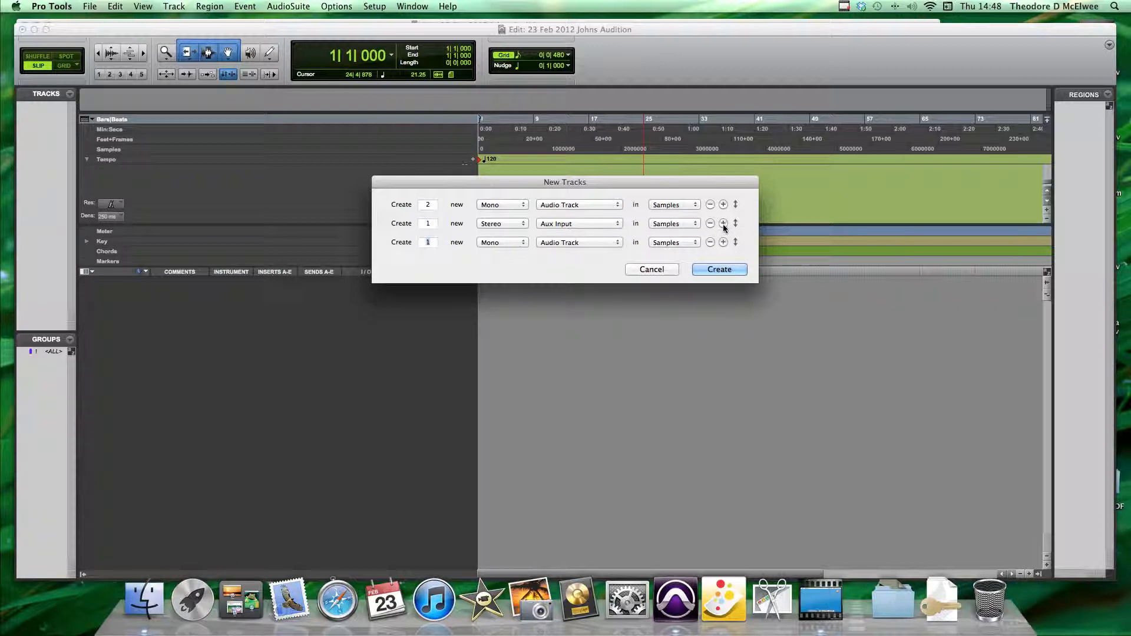
left_click(502, 247)
left_click(498, 252)
left_click(557, 244)
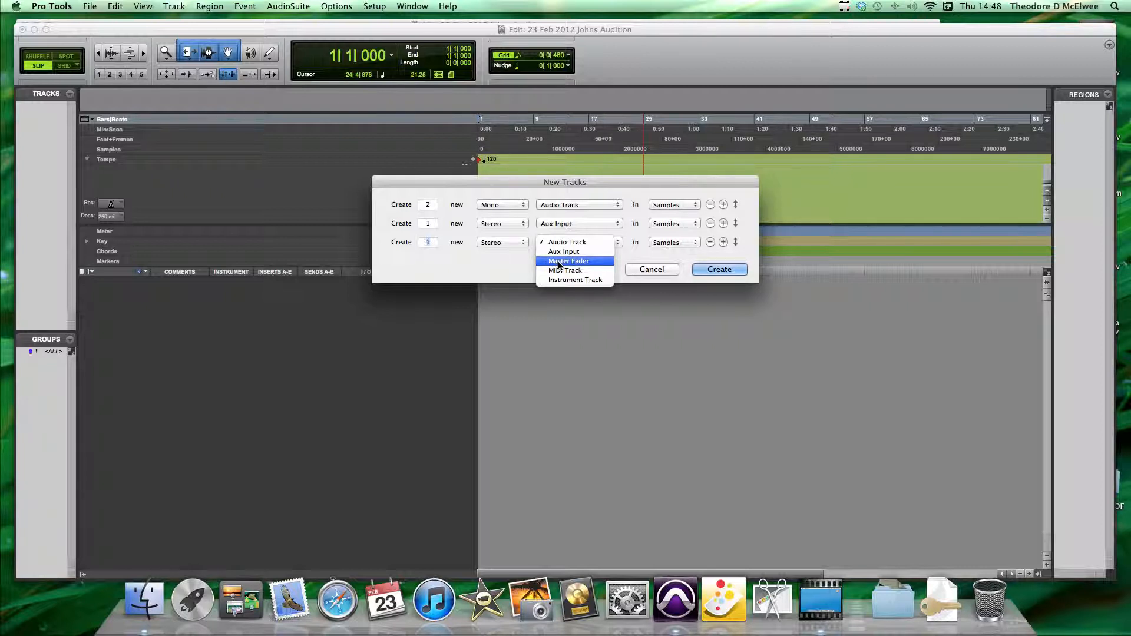
left_click(559, 263)
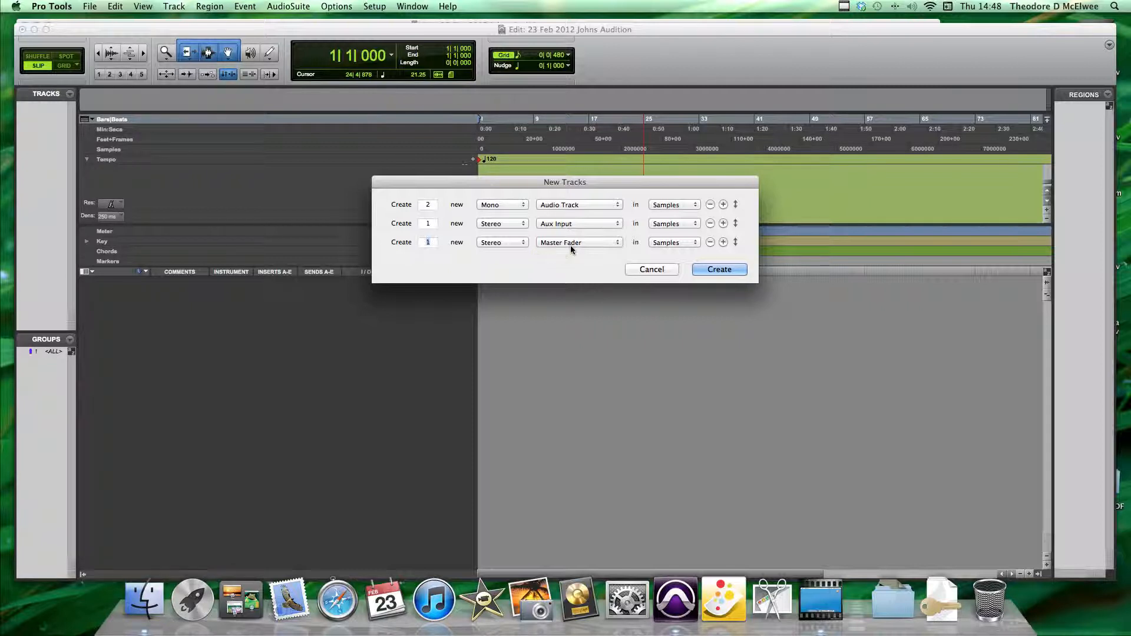
left_click(721, 270)
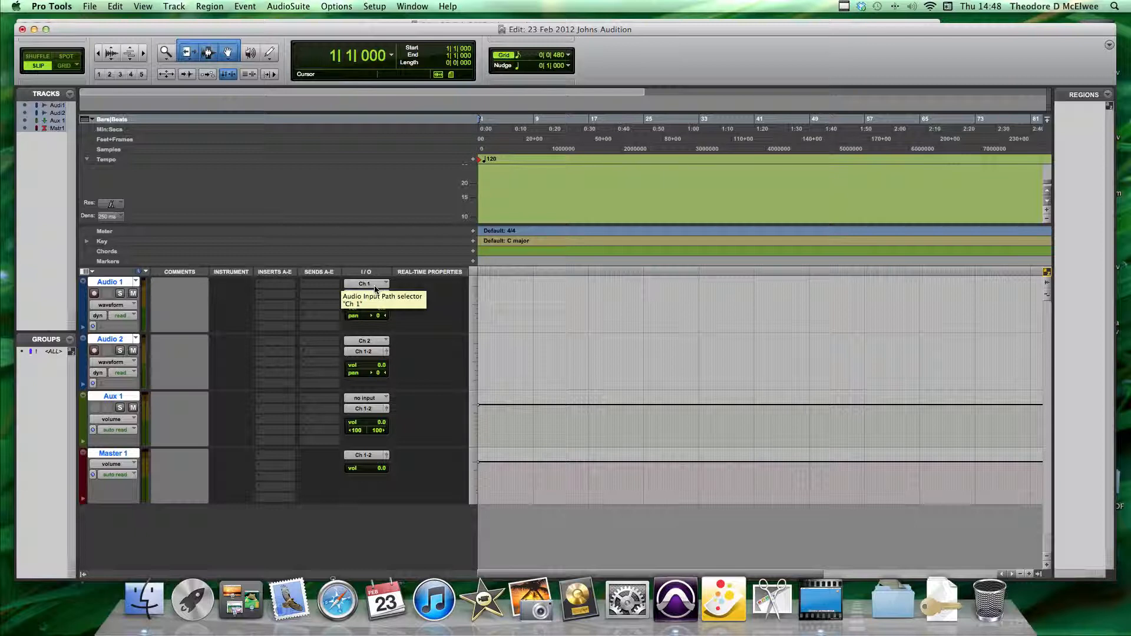
Record-arm Audio 1 and Audio 2, place the start point at 4|4|346 and start recording.
left_click(94, 293)
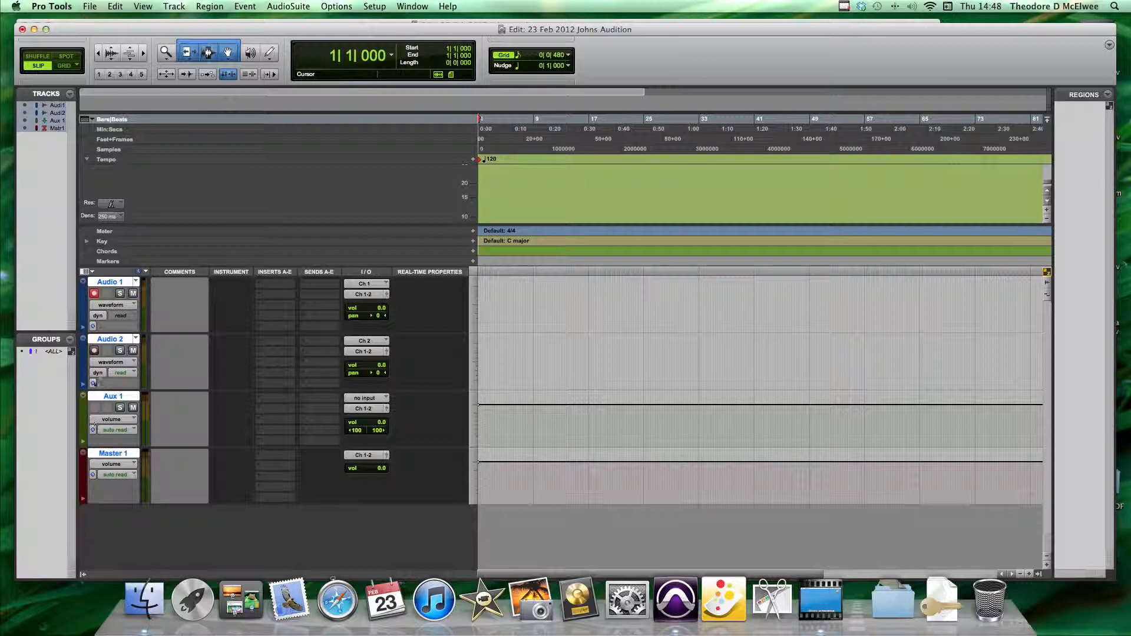
left_click(94, 351)
left_click(504, 299)
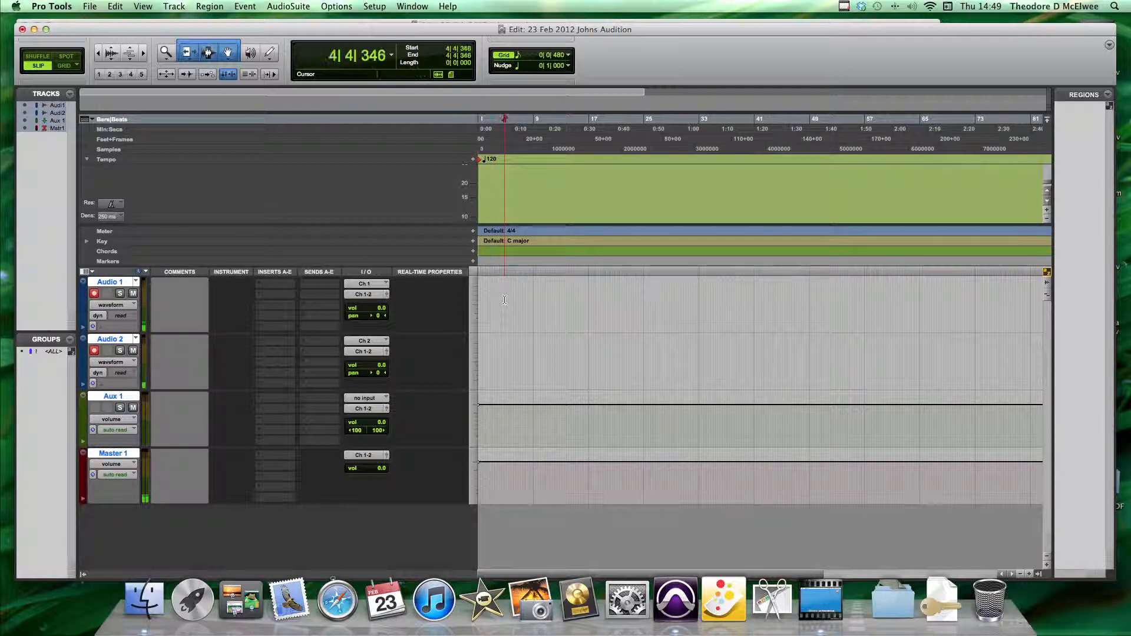
key("super+bracketleft")
key("super+bracketleft")
key("super+bracketleft")
key("super+bracketleft")
key("super+bracketleft")
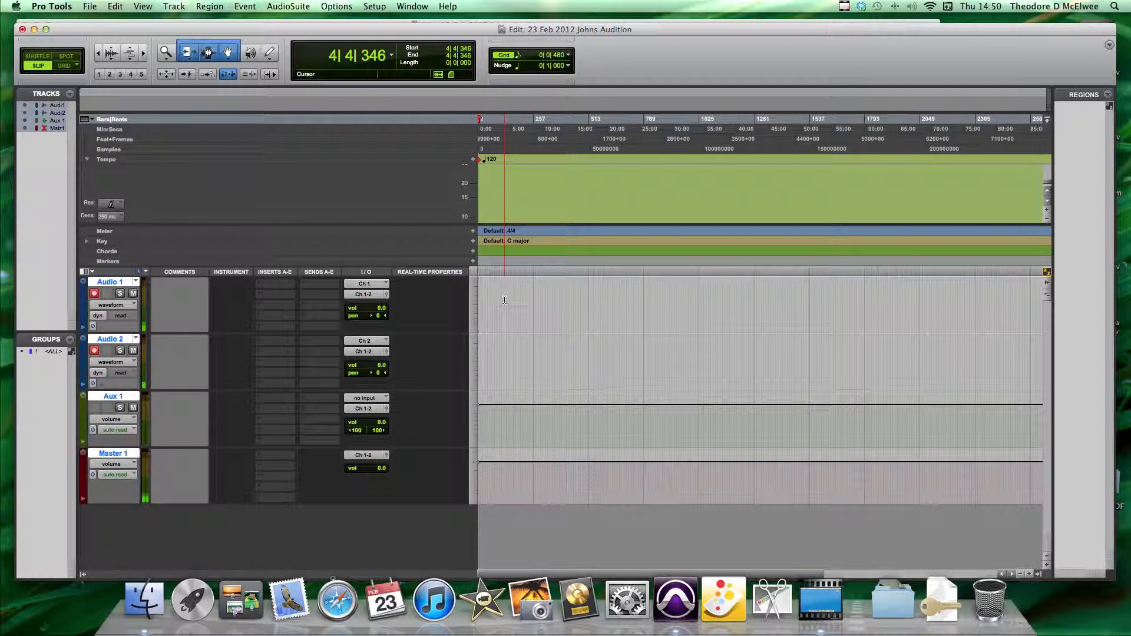
key("space")
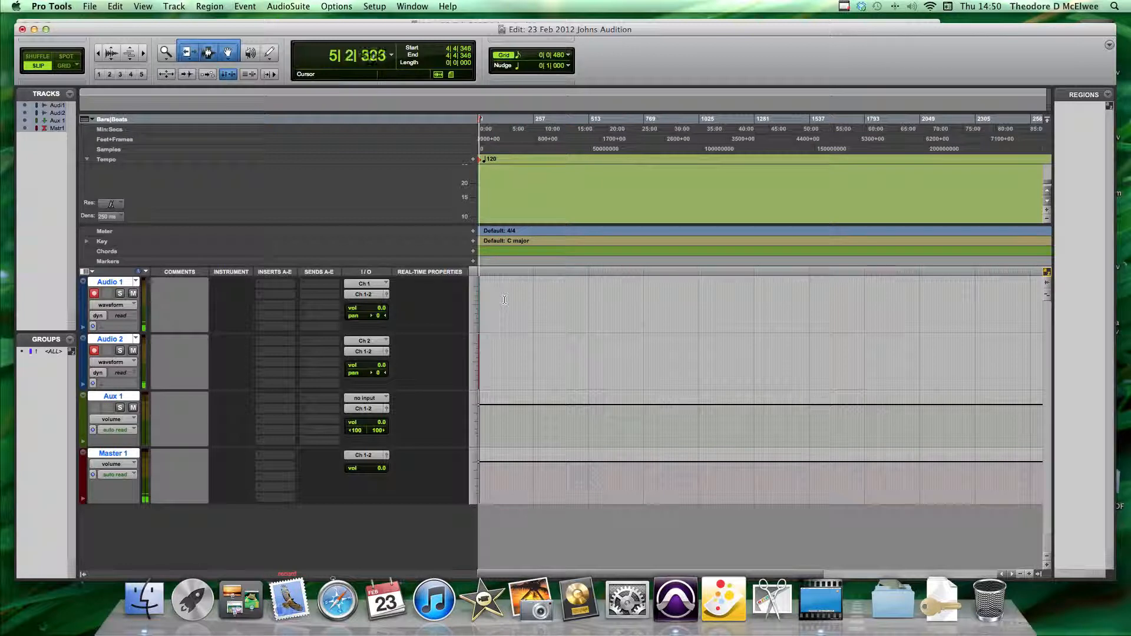
Enlarge the heights of the Audio 1 and Audio 2 tracks during the take, and stop the recording.
key("t")
key("t")
key("t")
key("t")
key("t")
key("t")
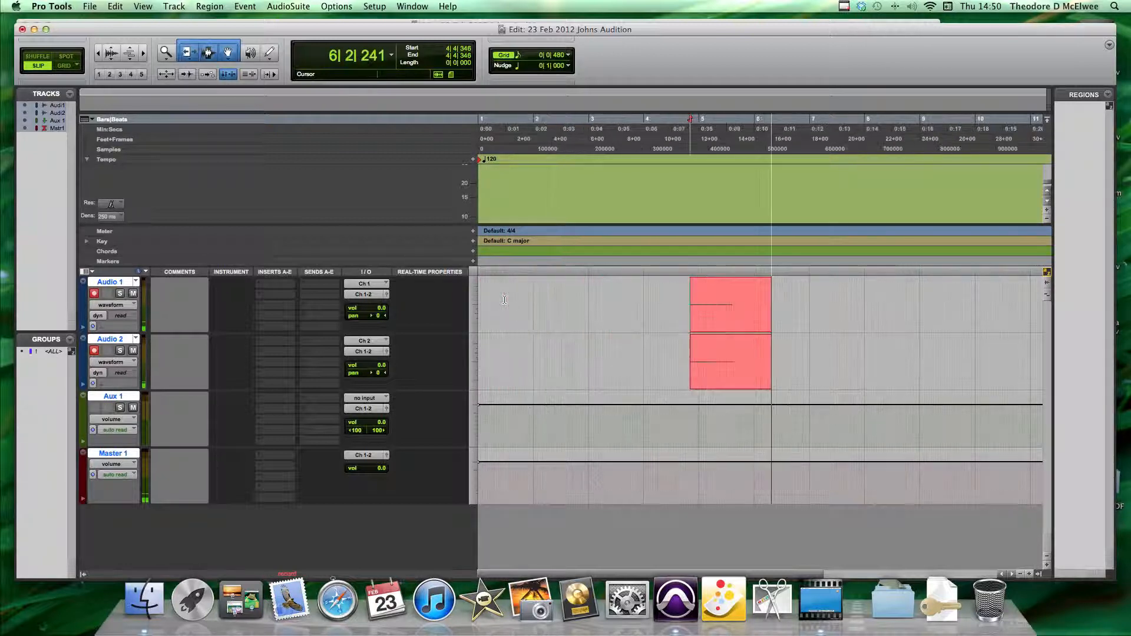
key("r")
key("r")
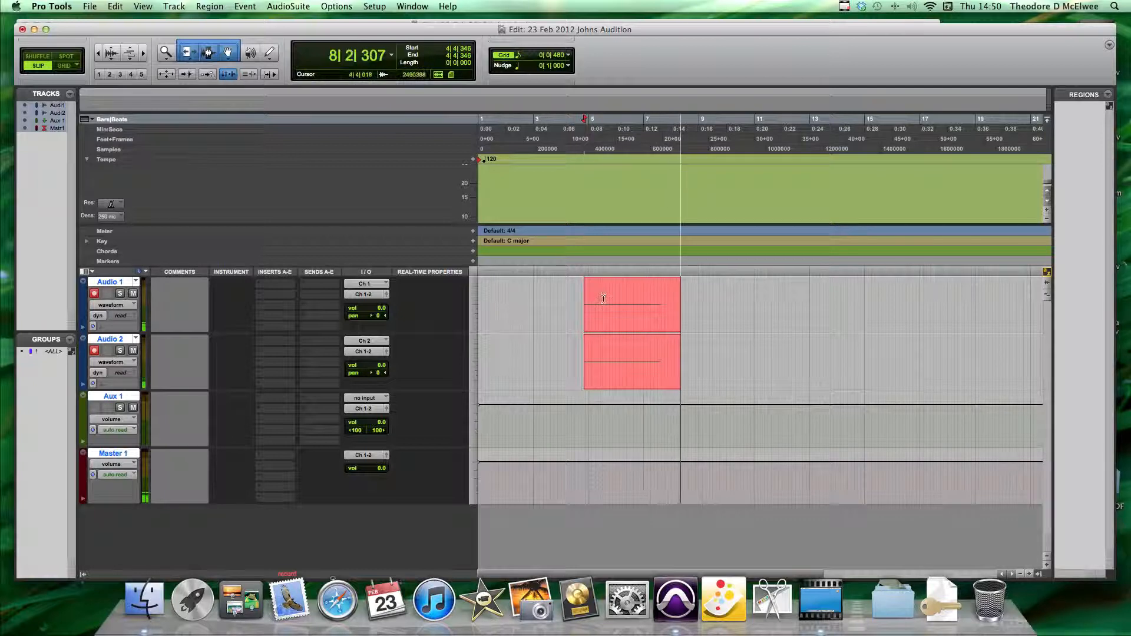
left_click_drag(410, 333, 412, 399)
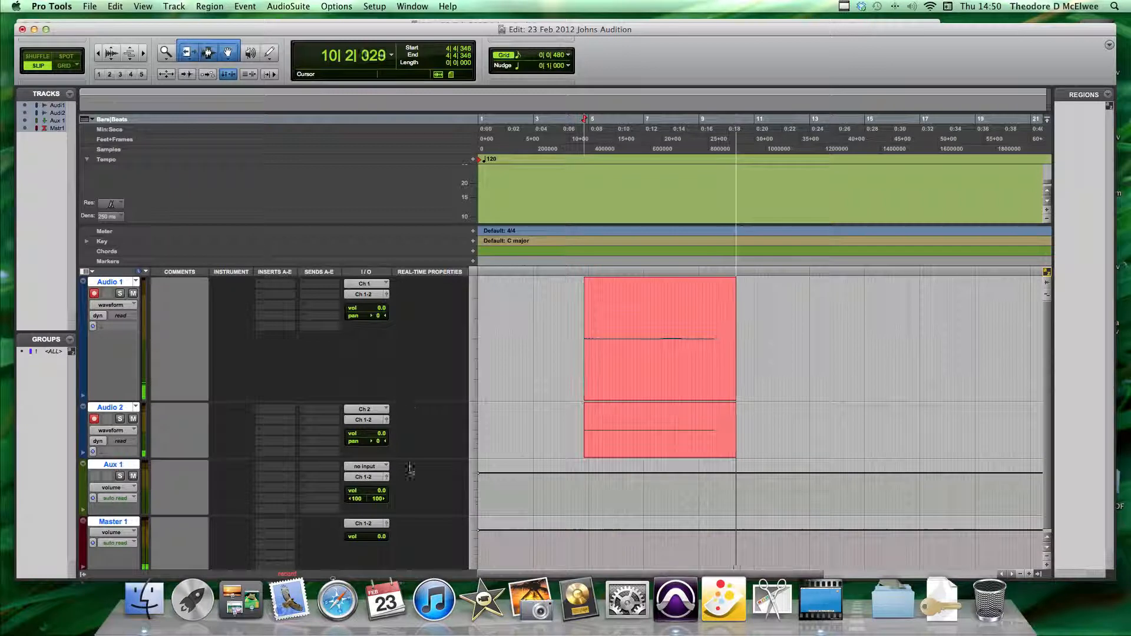
left_click_drag(423, 463, 424, 540)
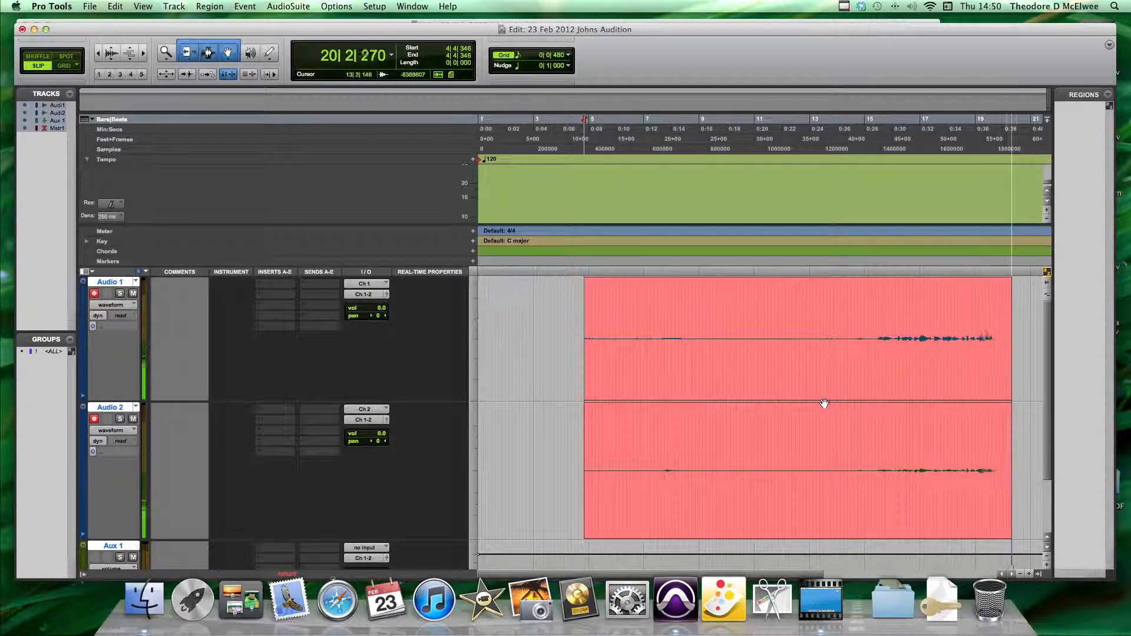
key("super+bracketleft")
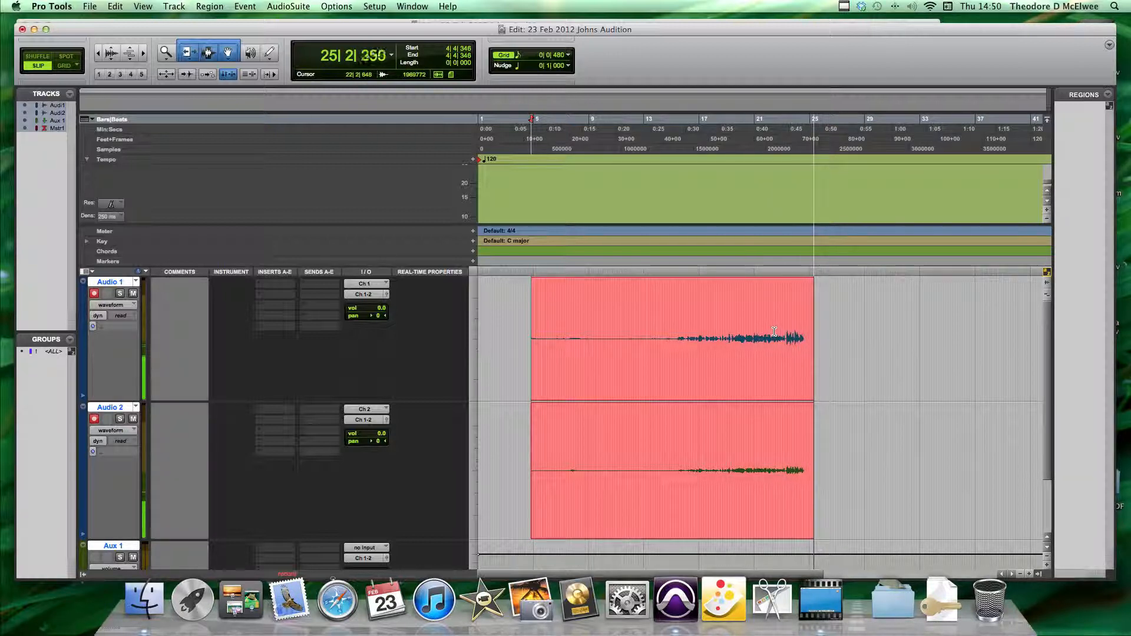
key("space")
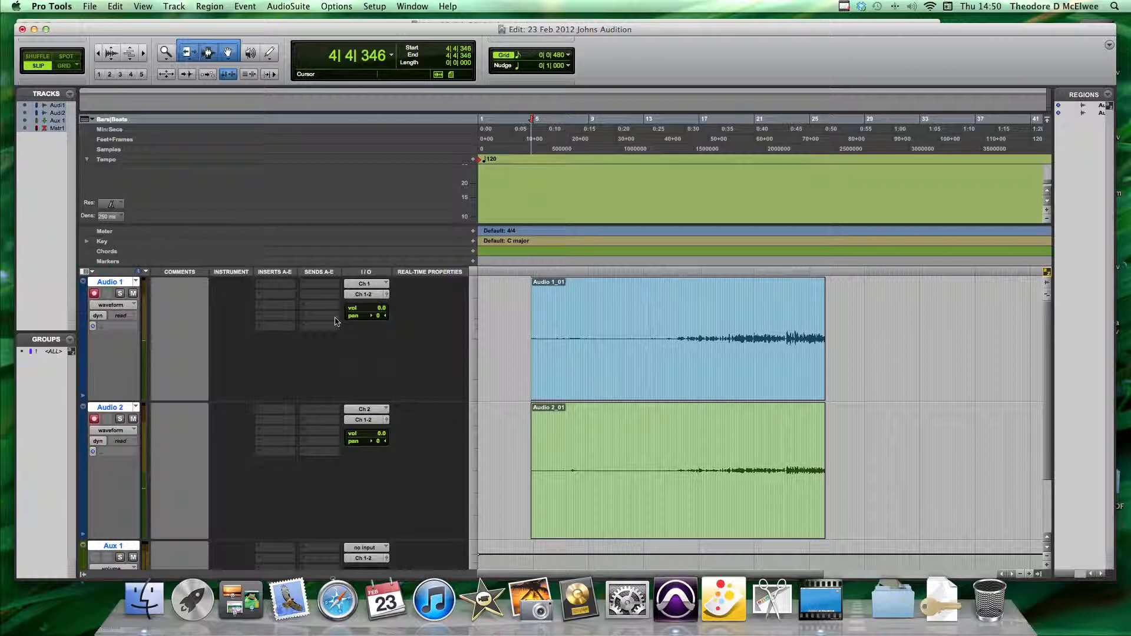
Select the recorded regions in turn and place the edit cursor in the empty area after them, at 30|1|215.
left_click(670, 377)
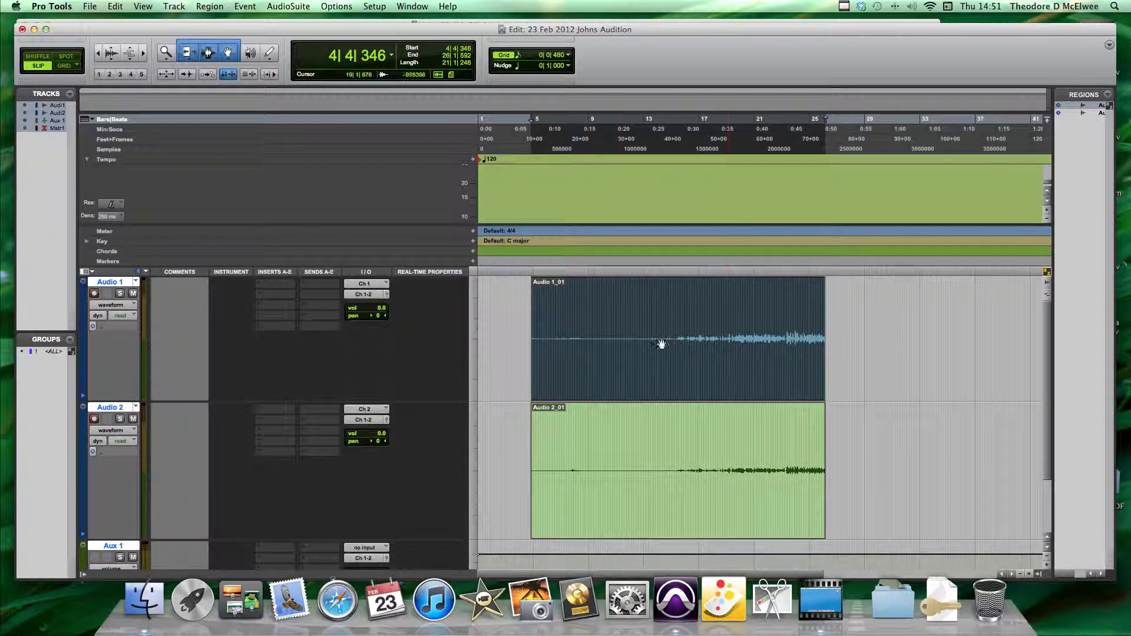
left_click(673, 528)
left_click(681, 391)
left_click(880, 339)
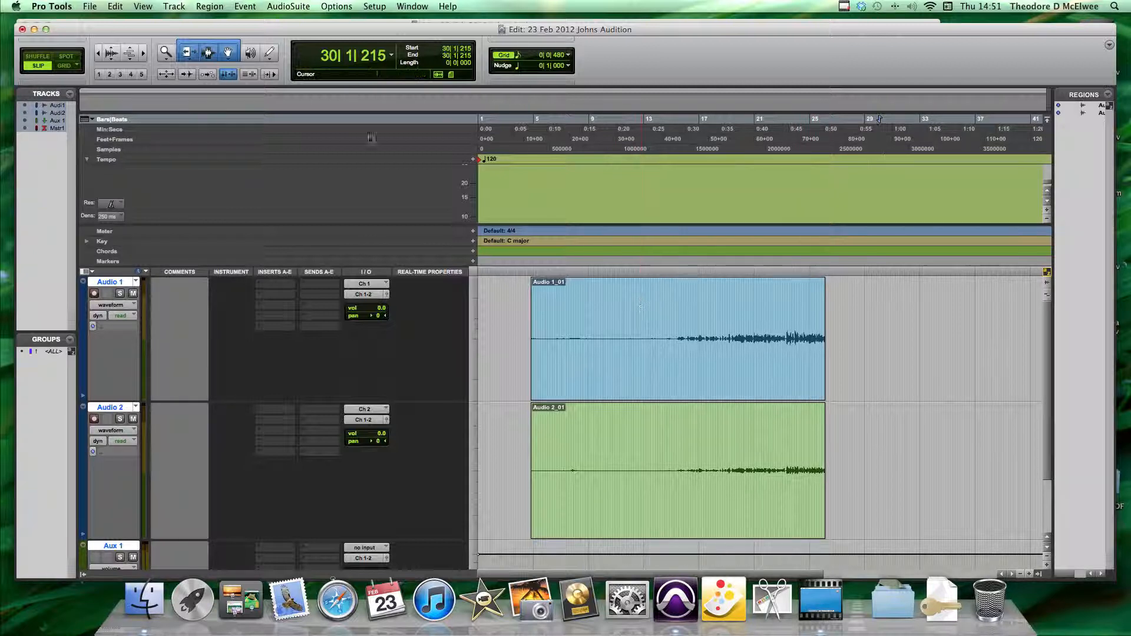
Switch back and forth between the combined Smart Tool and its separate editing tools.
left_click(208, 51)
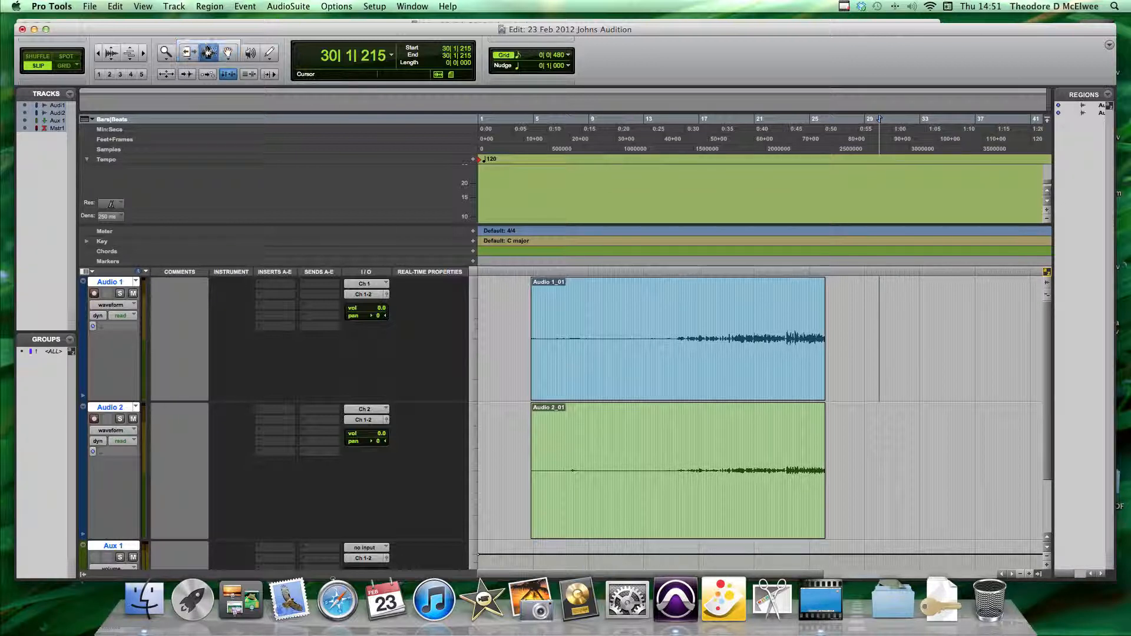
left_click(188, 46)
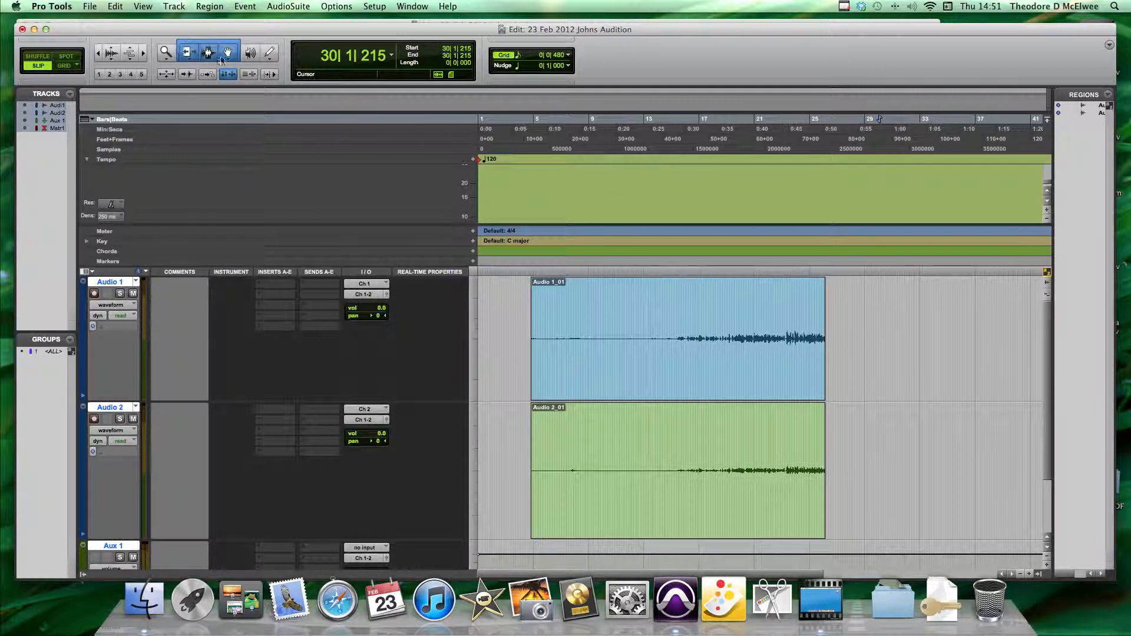
left_click(210, 58)
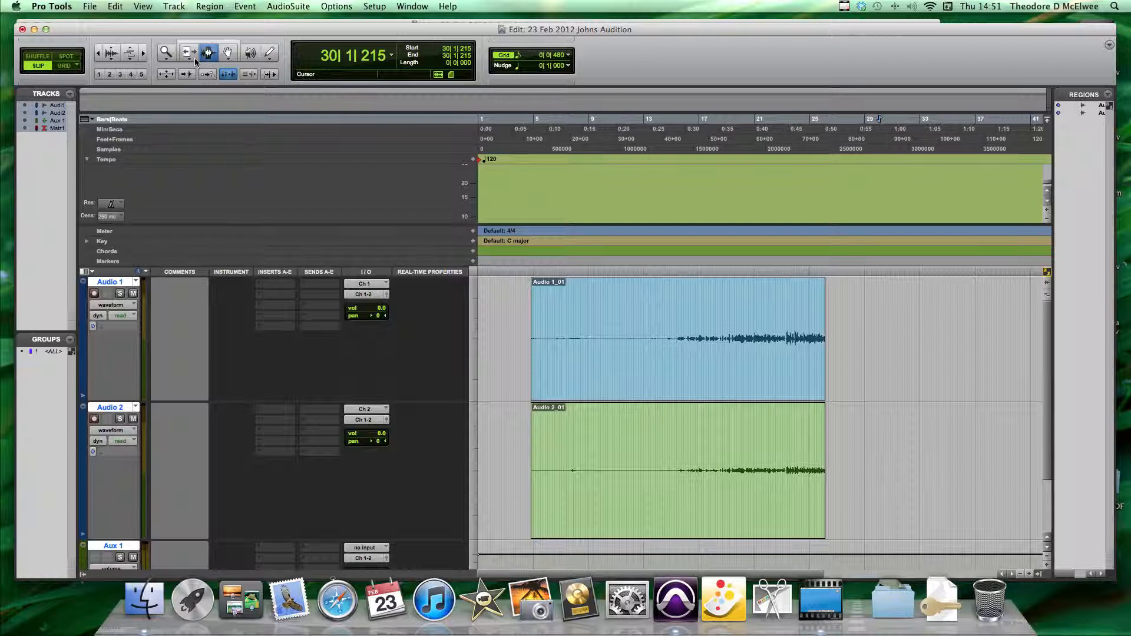
left_click(197, 59)
left_click(210, 57)
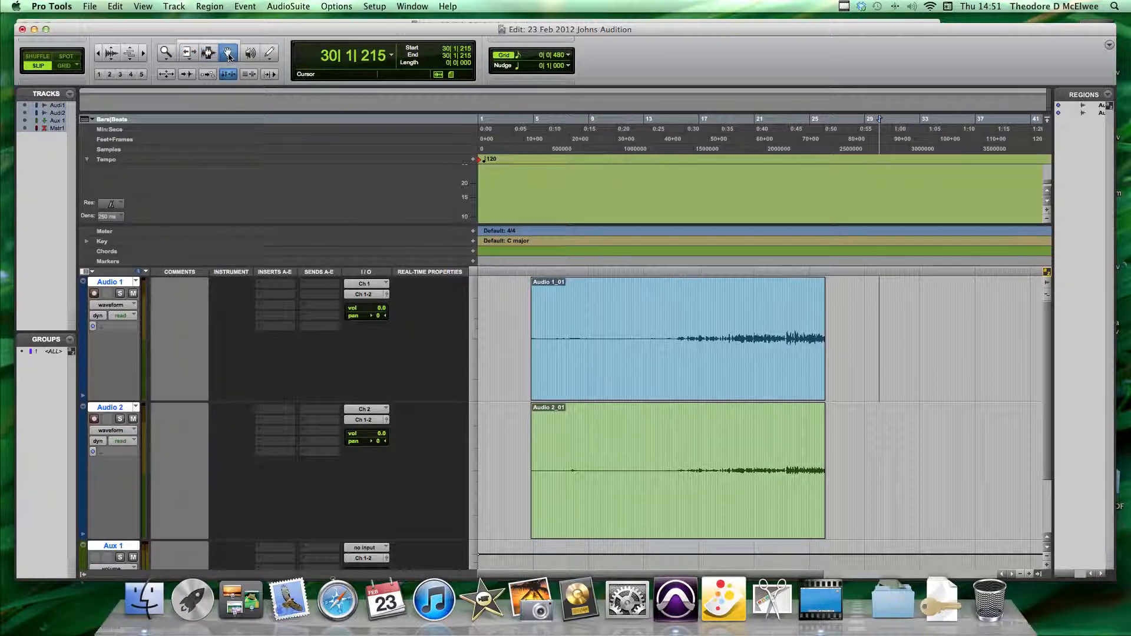
left_click(196, 57)
Move the Audio 1 region with the Grabber to start at 5|3|415, and undo the move.
left_click(227, 53)
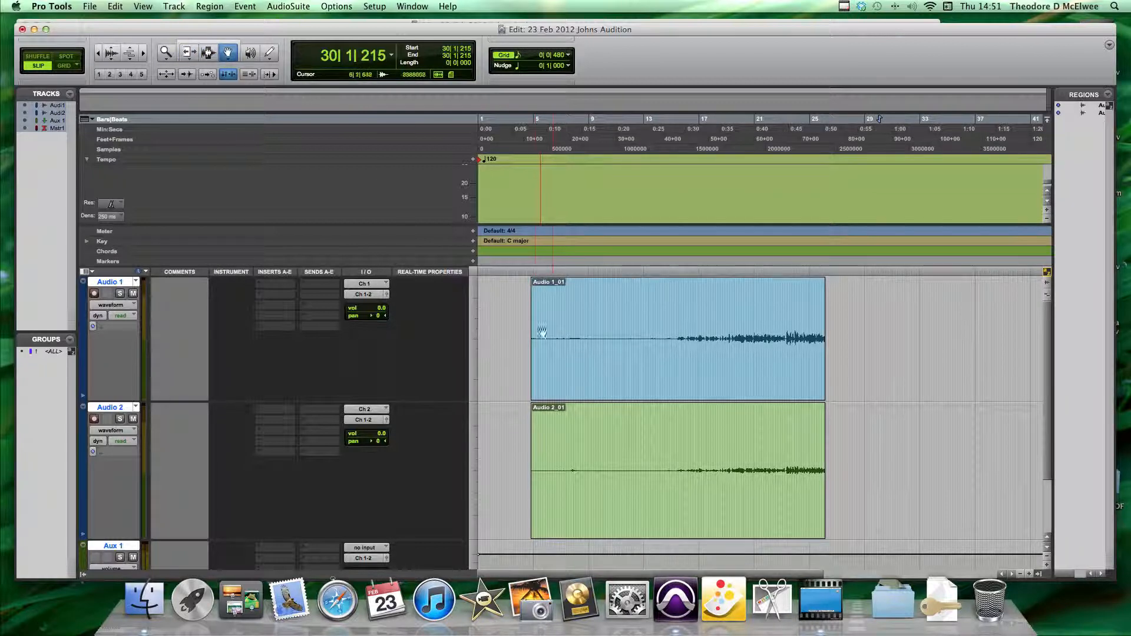
left_click_drag(550, 388, 557, 387)
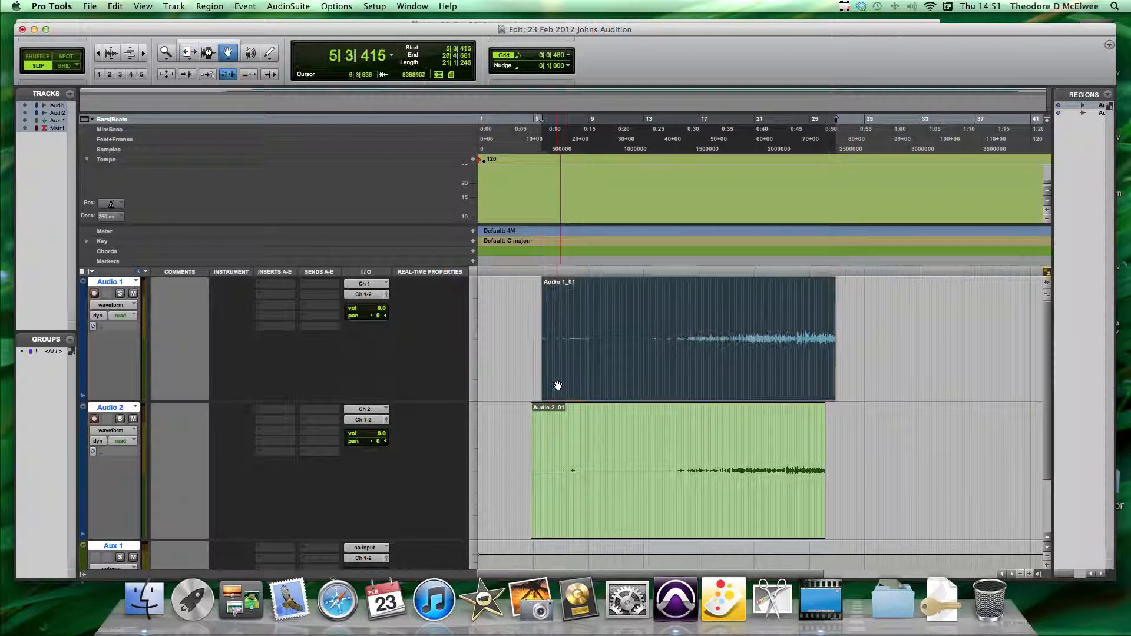
key("super+z")
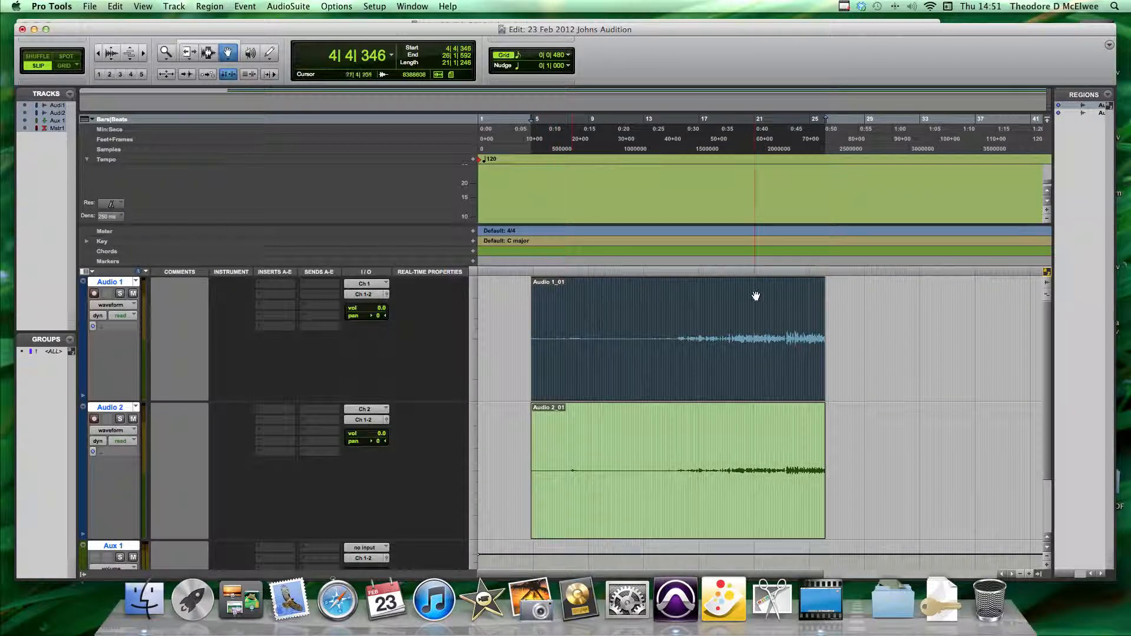
Use the Smart Tool to try a fade-in up to 8|1|481 and a fade-out on the Audio 1 region, undoing each fade.
left_click(196, 45)
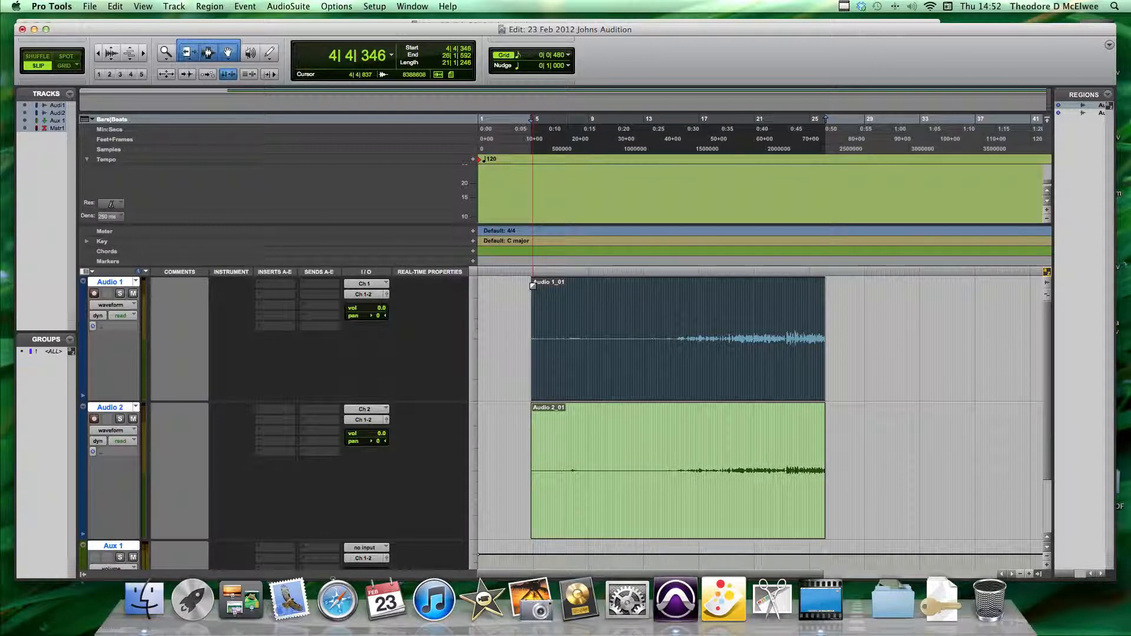
left_click_drag(532, 282, 576, 282)
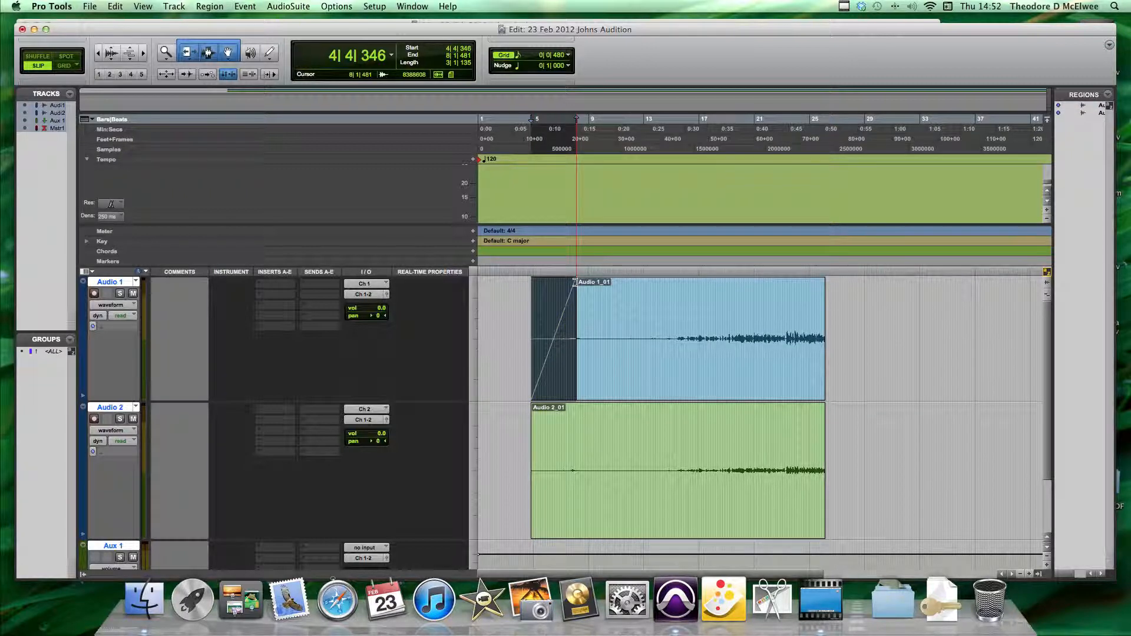
key("super+z")
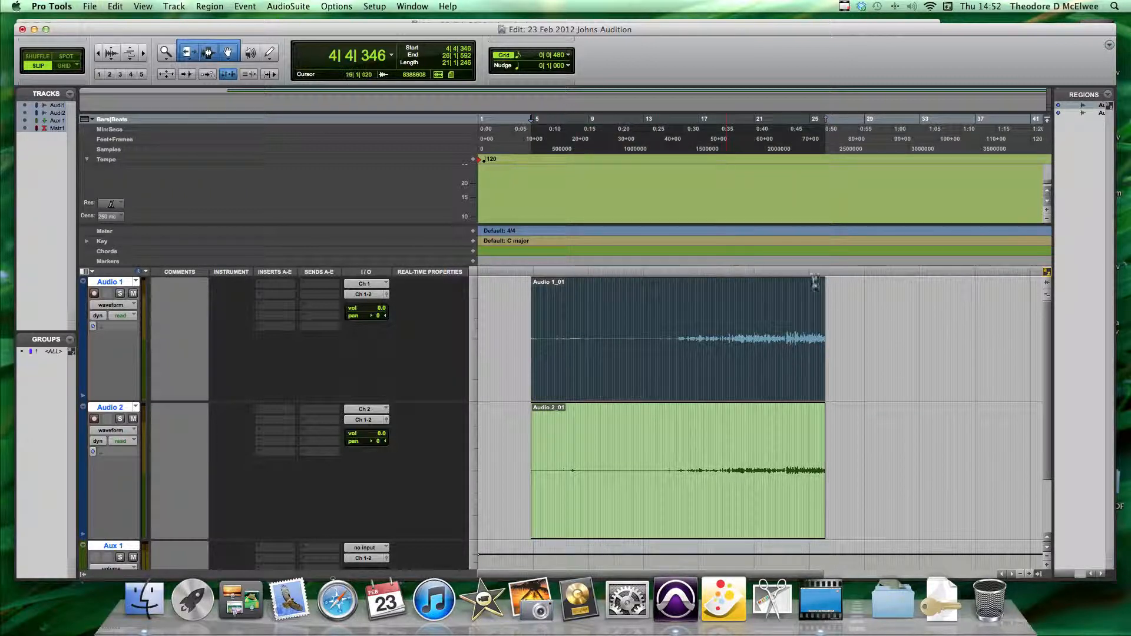
left_click_drag(822, 282, 787, 288)
key("super+z")
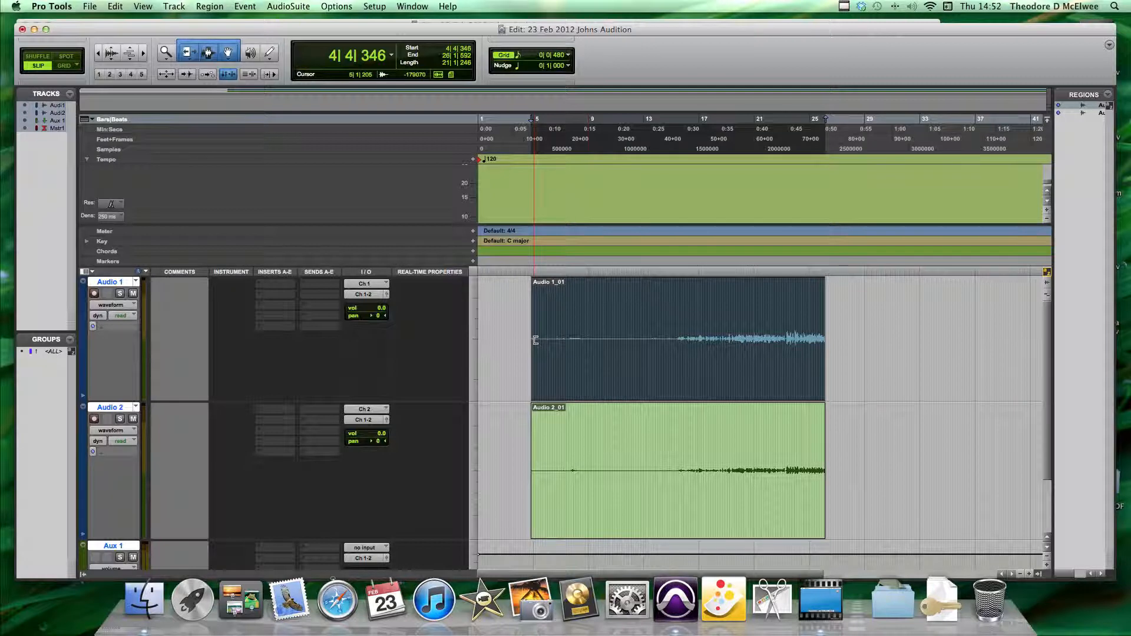
Trim the Audio 1 region's end to 20|1|440 and its start to 10|1|338, and undo both trims.
left_click(823, 337)
left_click_drag(823, 337, 741, 338)
left_click_drag(539, 334, 604, 334)
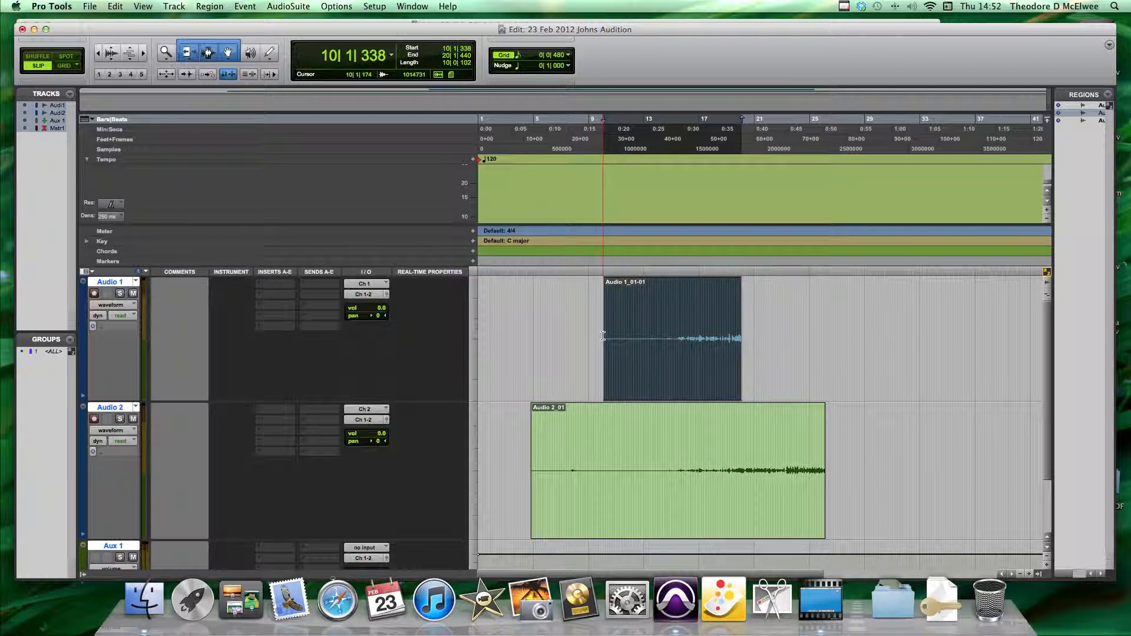
key("super+z")
key("super+z")
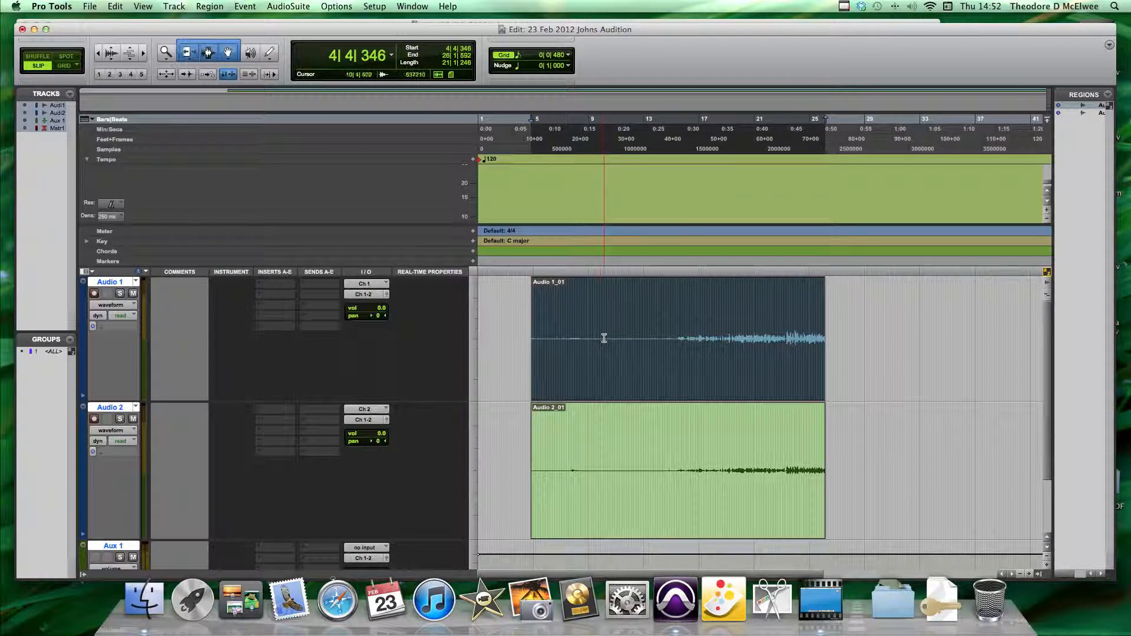
scroll(588, 347, "right", 10)
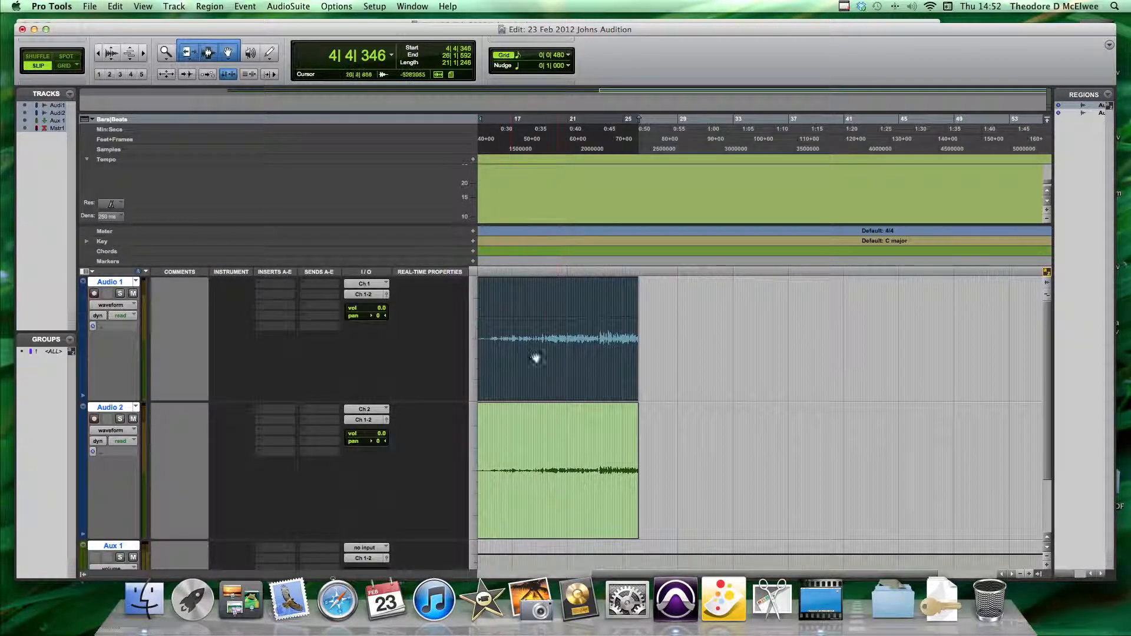
scroll(548, 354, "left", 10)
Delete the Audio 1 section starting at 10|2|197 and another short section before it, and undo the deletions.
left_click(603, 305)
left_click_drag(603, 305, 724, 331)
left_click(644, 331)
mouse_move(643, 331)
left_mouse_down()
mouse_move(581, 334)
mouse_move(648, 335)
left_mouse_up()
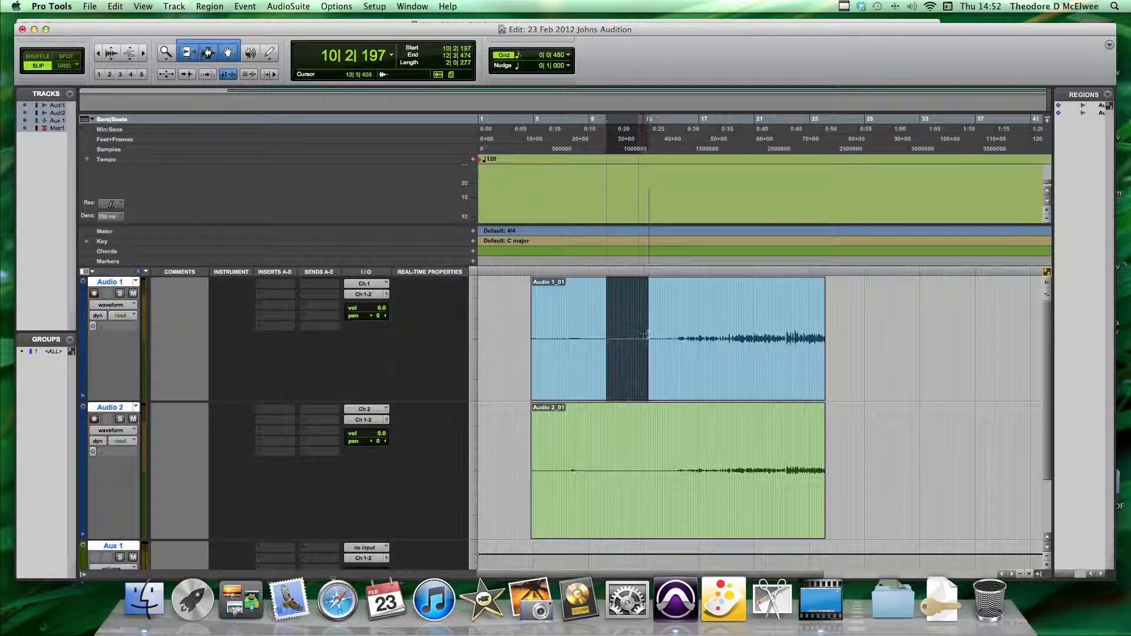
key("Delete")
left_click_drag(551, 328, 590, 326)
key("Delete")
key("Delete")
key("super+z")
key("super+z")
key("super+z")
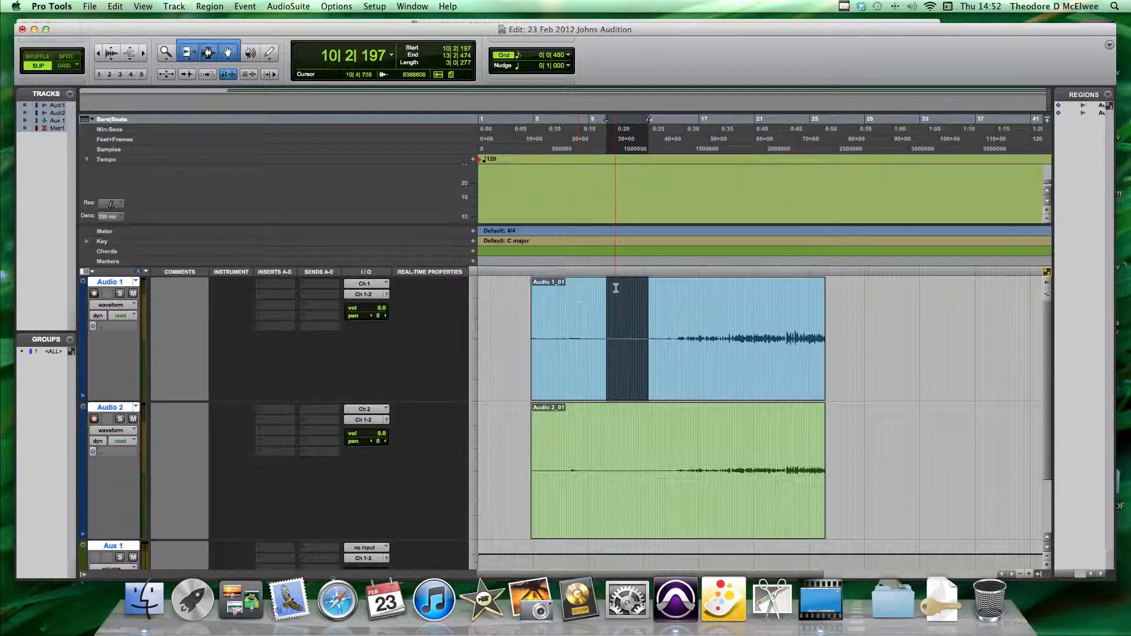
Select part of the Audio 1 region from 9|3|128 with the Smart Tool, clear the selection, and open and cancel the region's naming.
left_click_drag(596, 306, 758, 305)
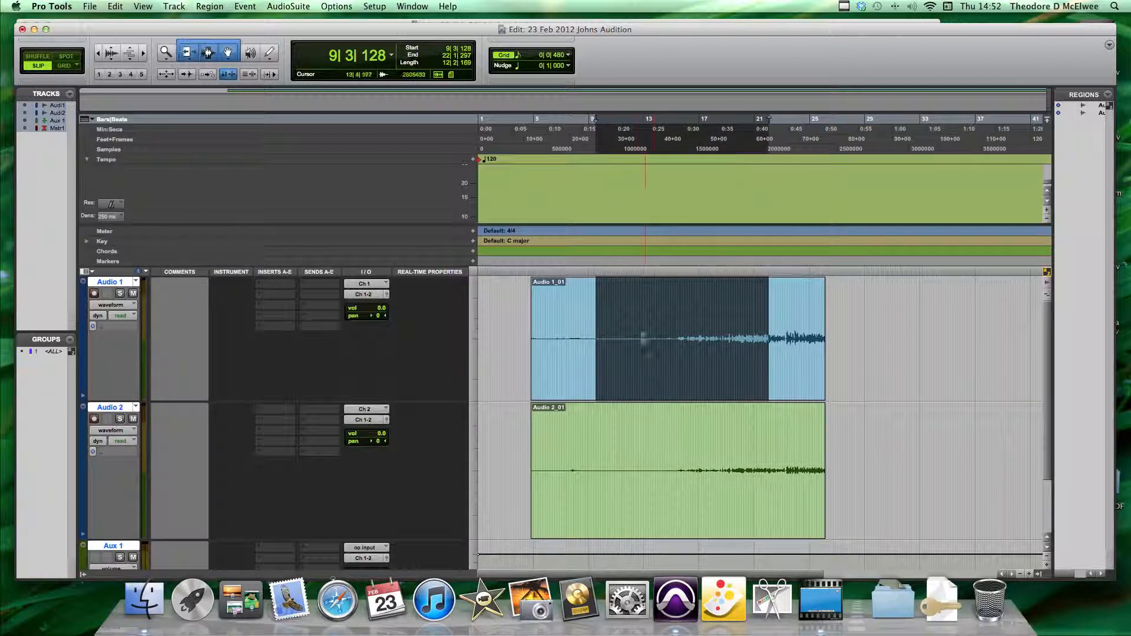
left_click(616, 321)
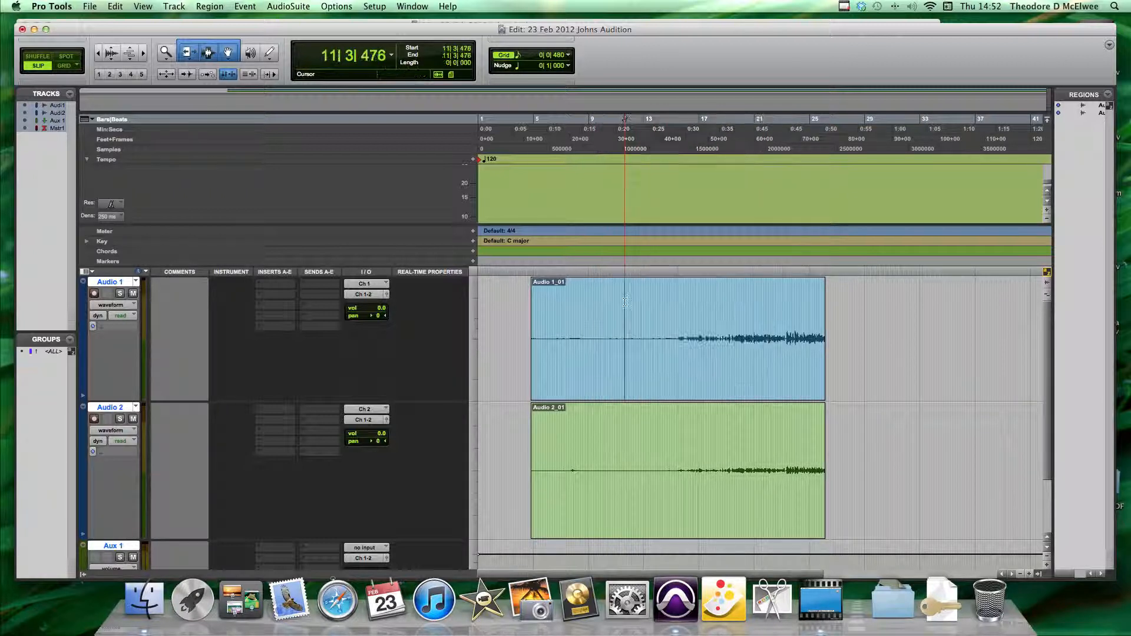
double_click(614, 376)
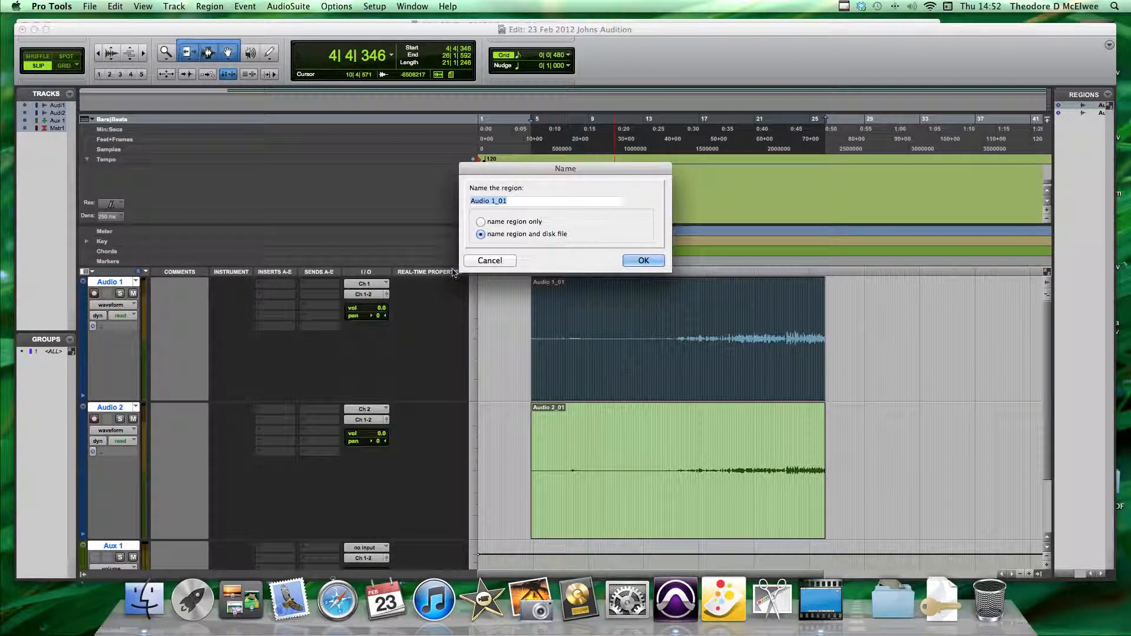
left_click(489, 260)
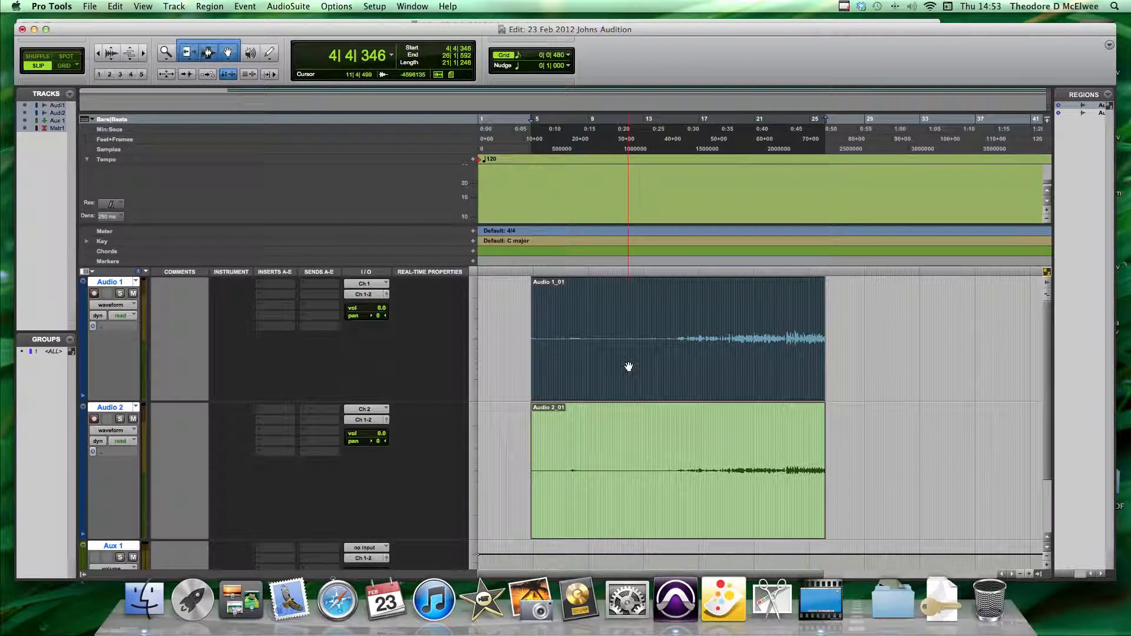
Try moving the Audio 1 region onto the Audio 2 track at 27|1|758, and return it to Audio 1, starting at 4|4|509.
left_click_drag(628, 366, 937, 420)
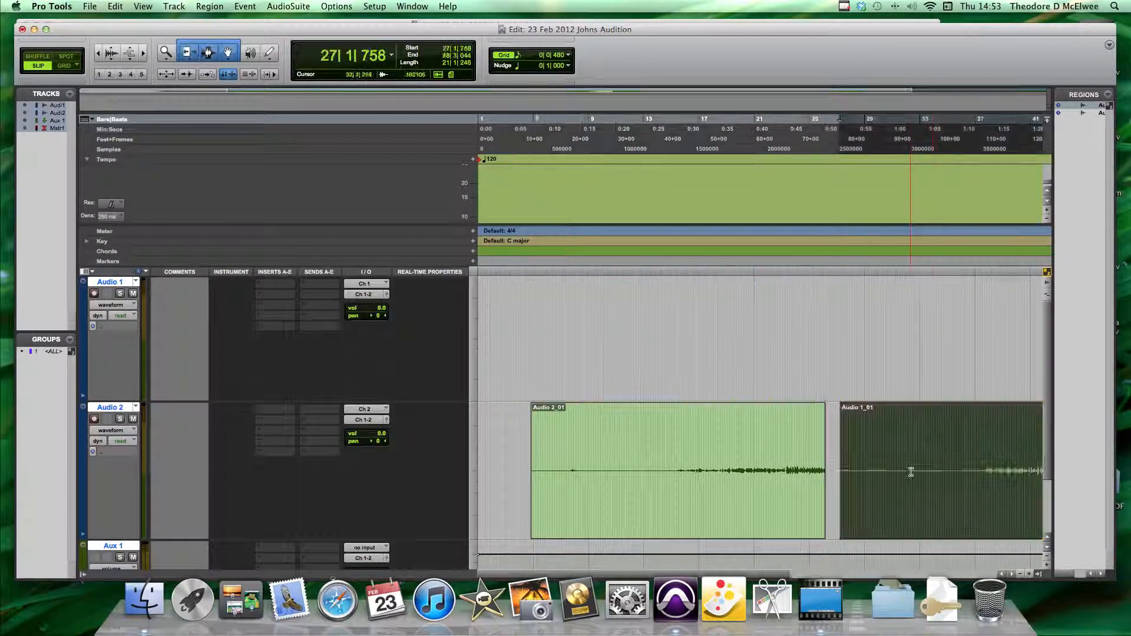
left_click_drag(902, 500, 591, 372)
key("super+z")
key("super+shift+z")
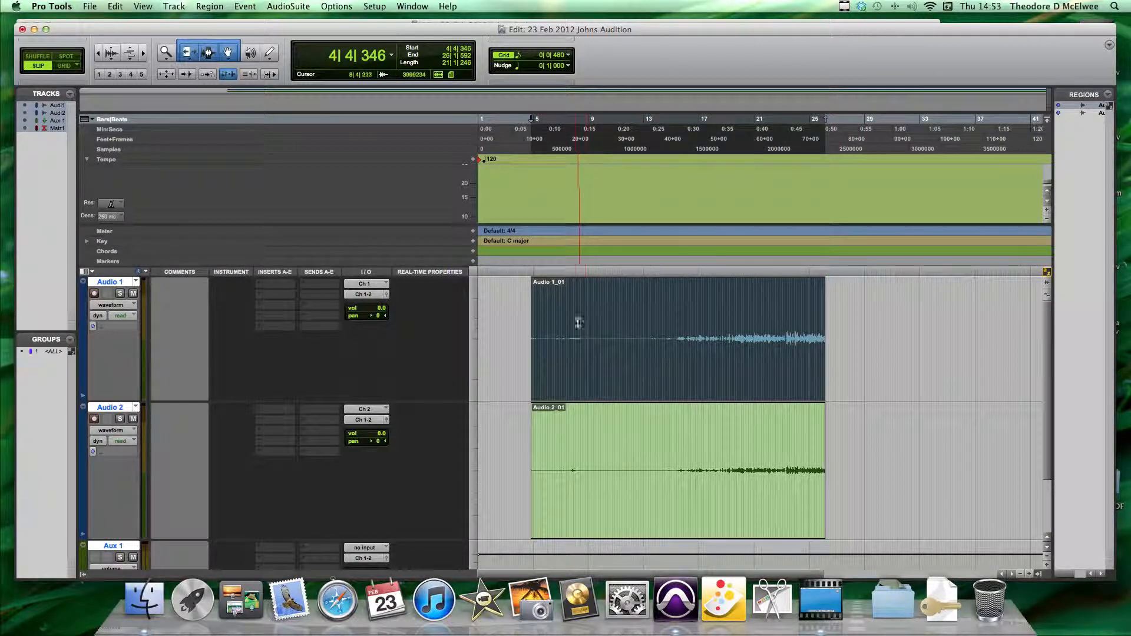
left_click(604, 373)
left_click_drag(601, 371, 603, 373)
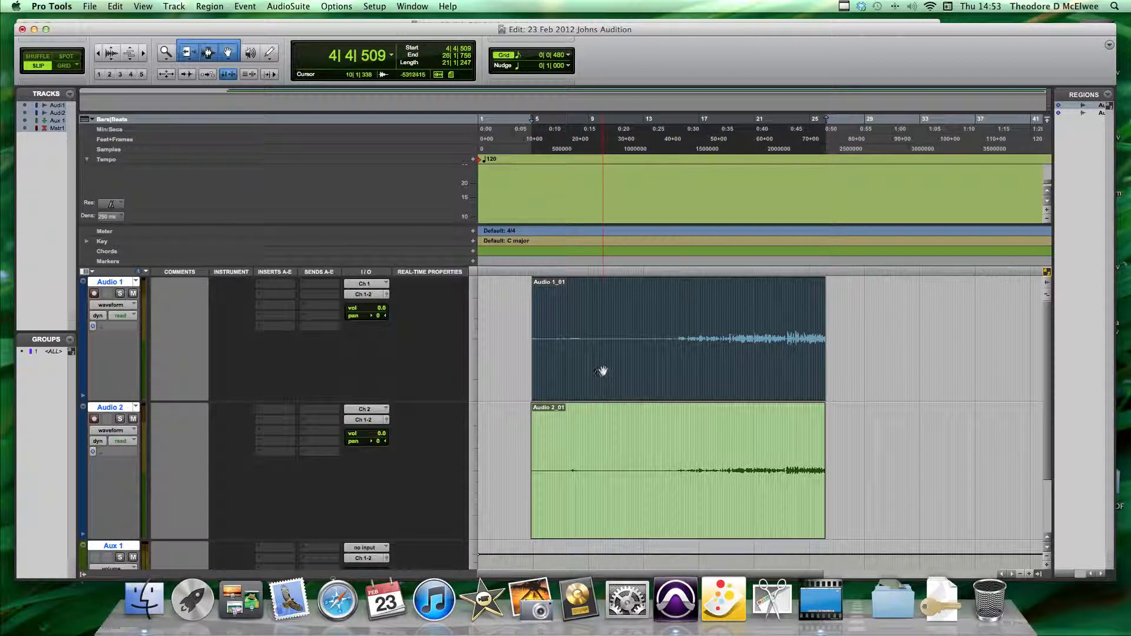
Examine the Audio 1 and Audio 2 regions along the session timeline at several zoom levels.
key("super+bracketleft")
key("super+bracketleft")
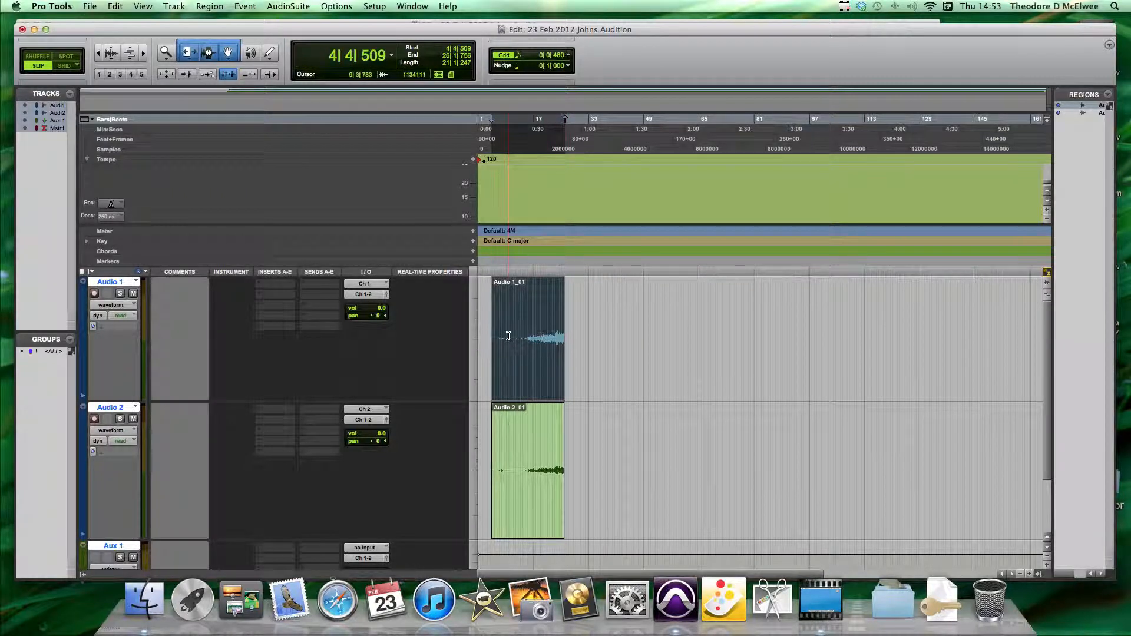
key("super+bracketleft")
key("super+bracketleft")
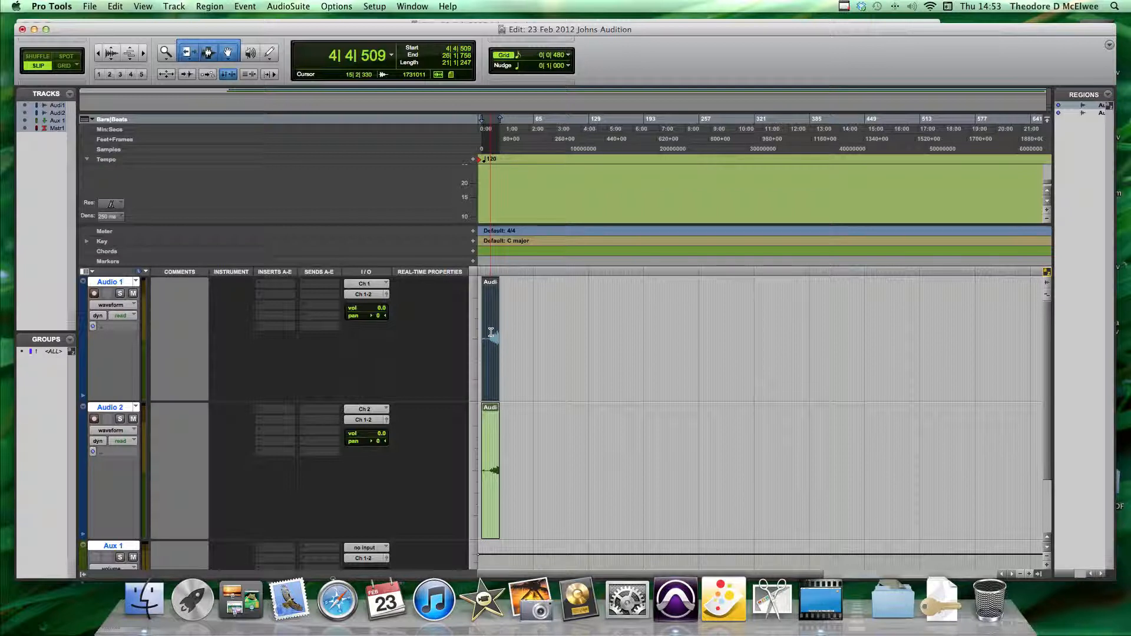
key("super+bracketleft")
key("super+bracketleft")
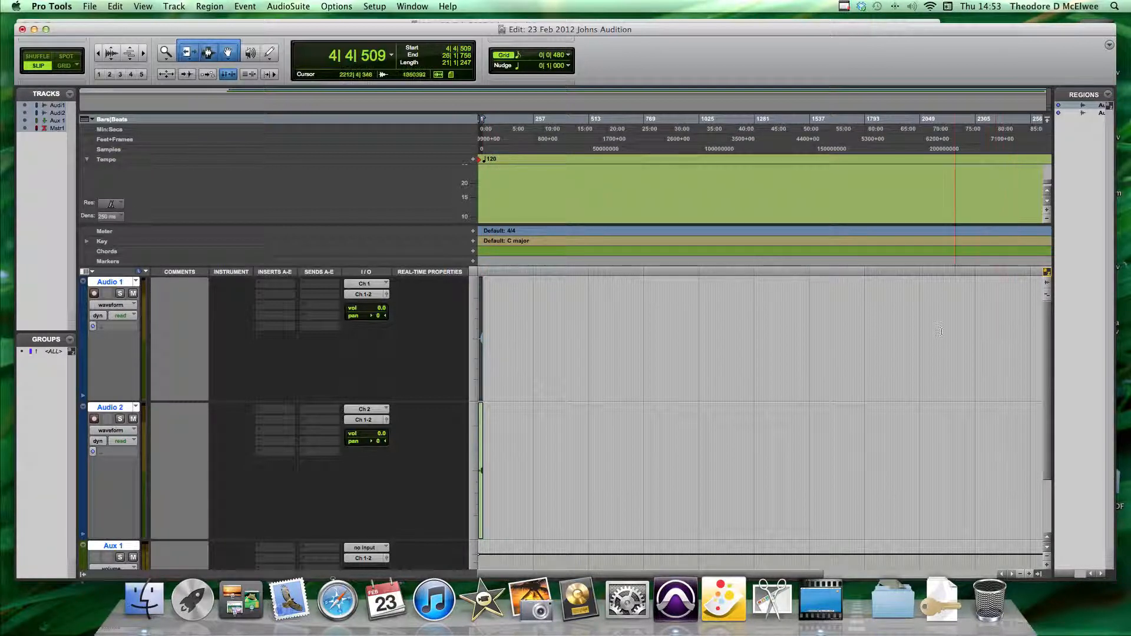
scroll(479, 336, "up", 10)
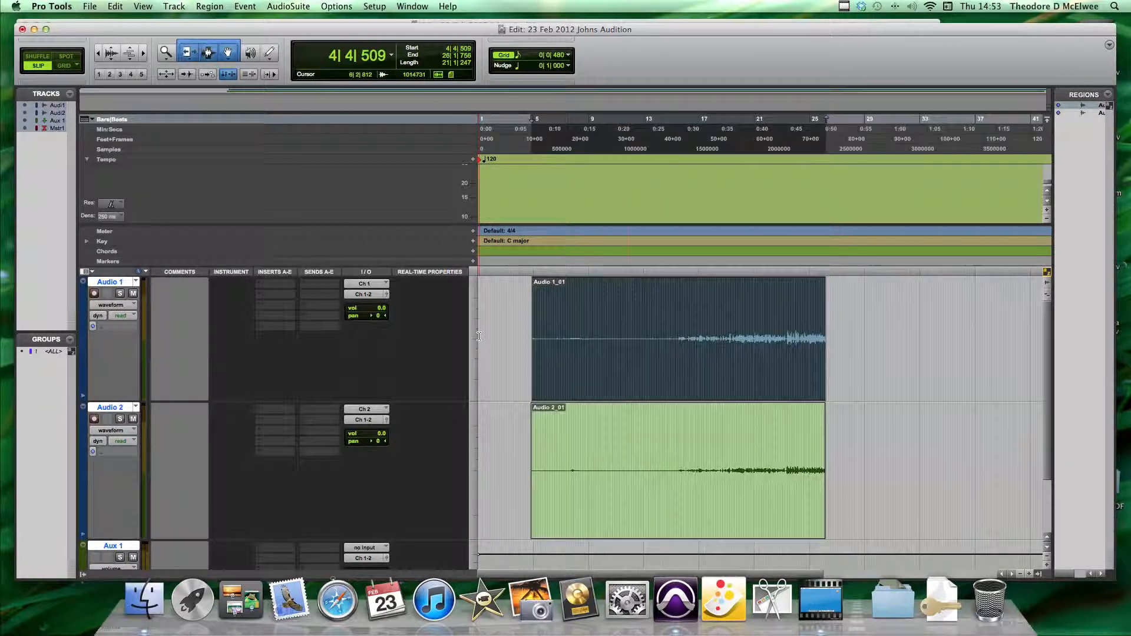
Place the edit cursor at 19|2|617 in the Audio 1 region.
left_click(618, 334)
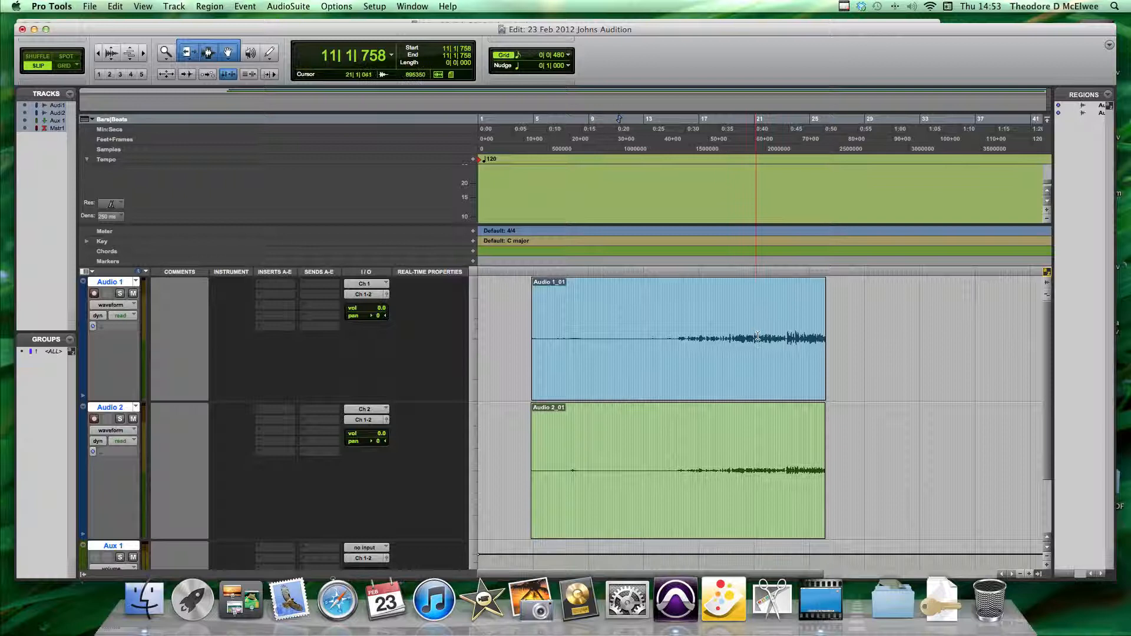
key("t")
scroll(751, 345, "right", 7)
scroll(730, 342, "left", 3)
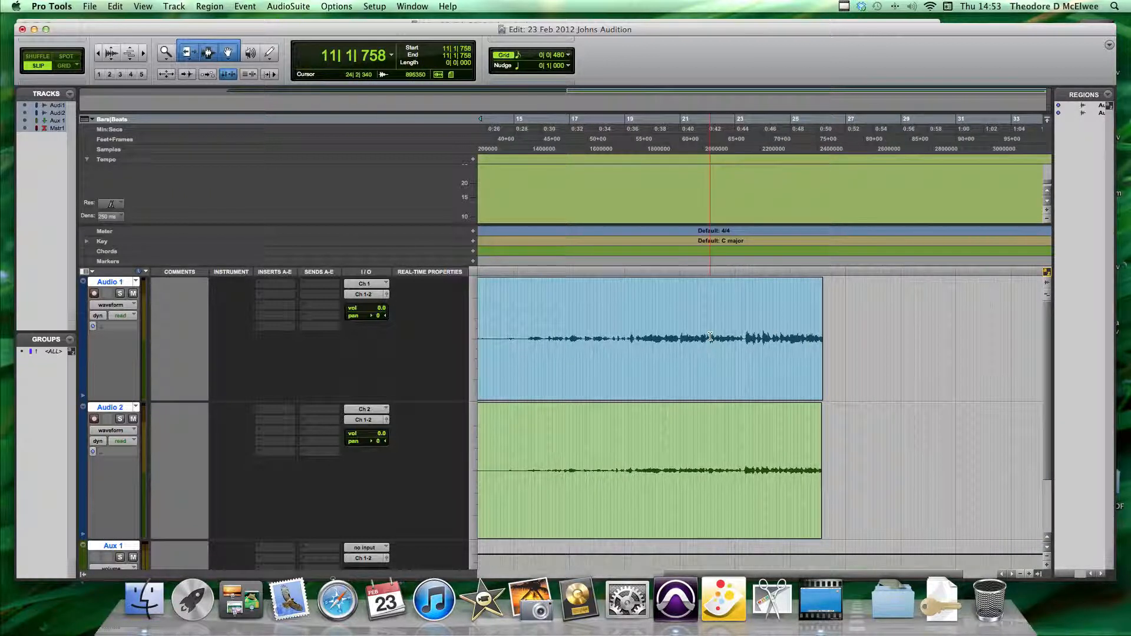
left_click(637, 331)
left_click(593, 339)
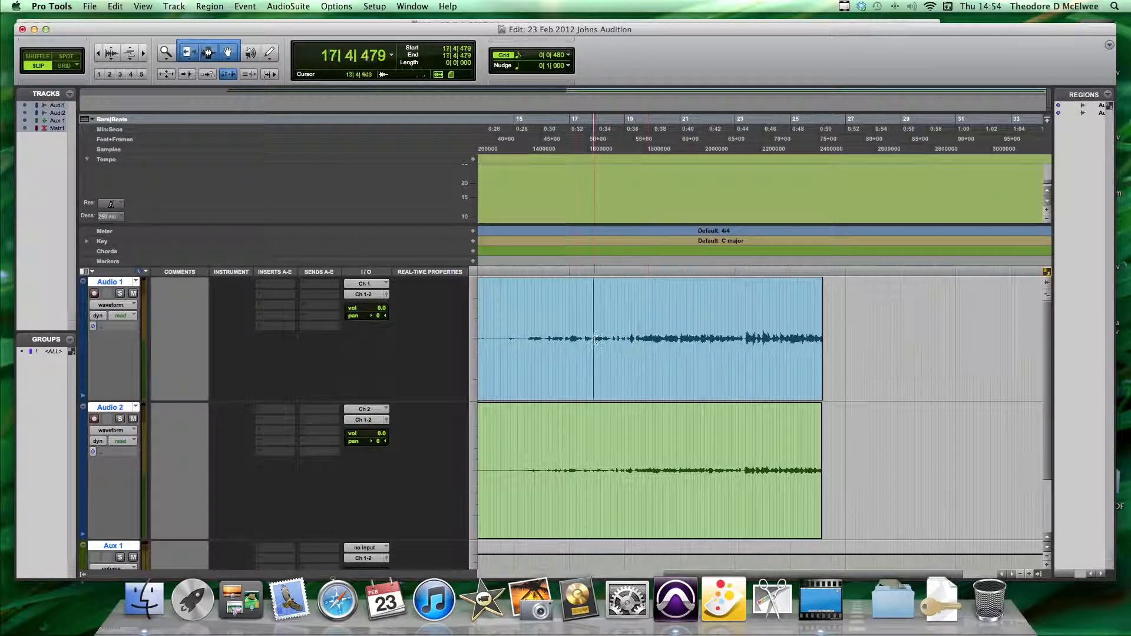
left_click(636, 338)
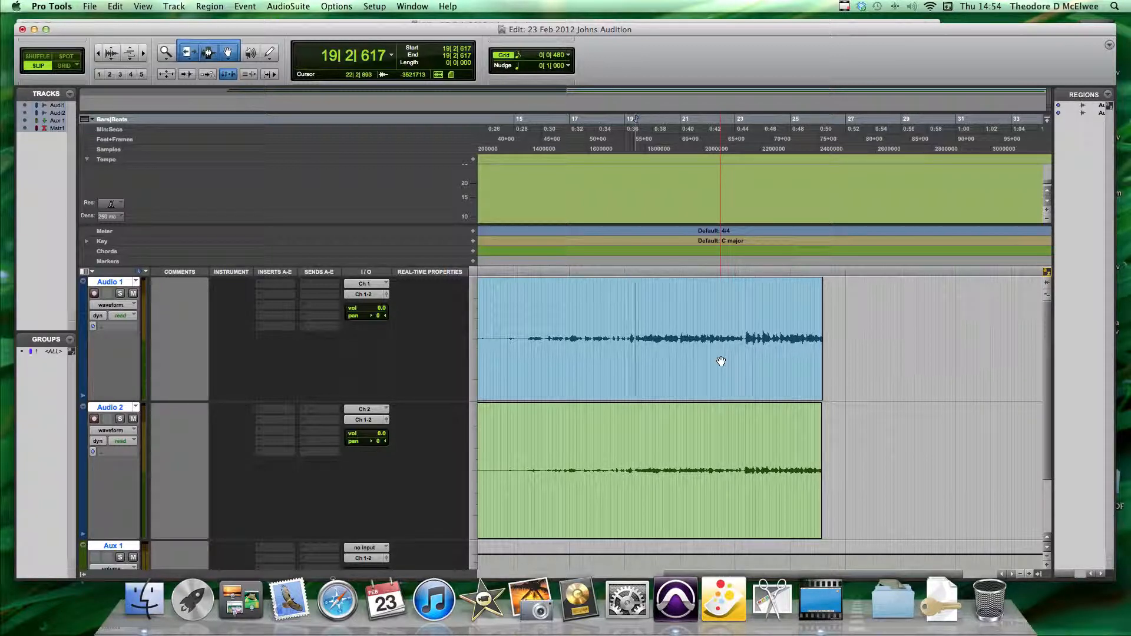
Create a memory location marker named "mood indigo start" at the edit cursor.
key("KP_Enter")
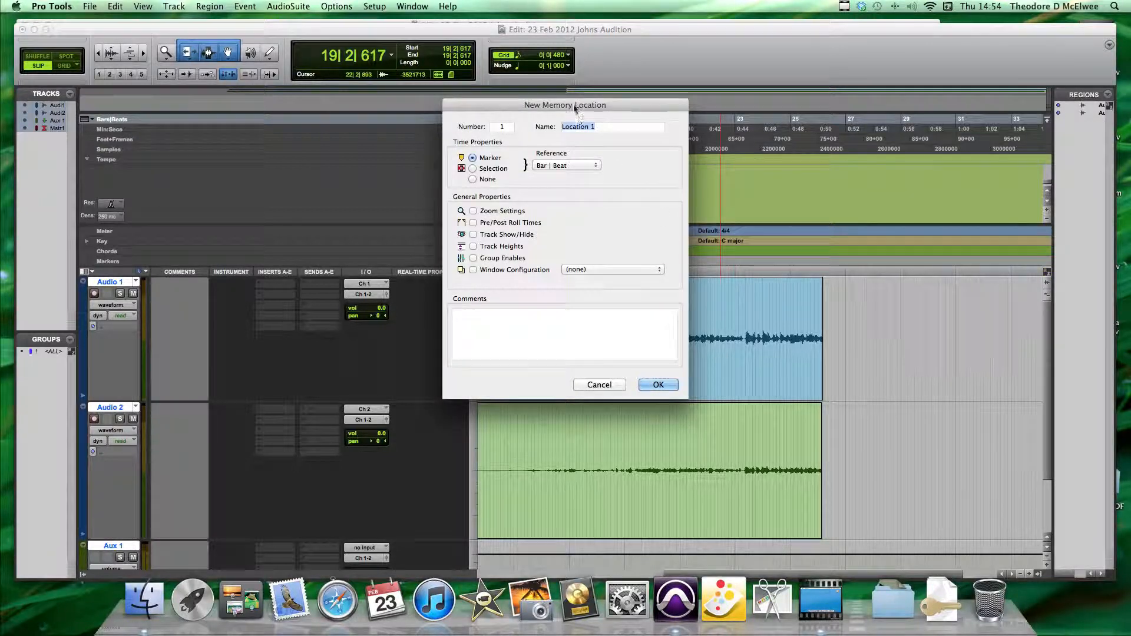
left_click(601, 129)
left_click_drag(601, 128, 537, 131)
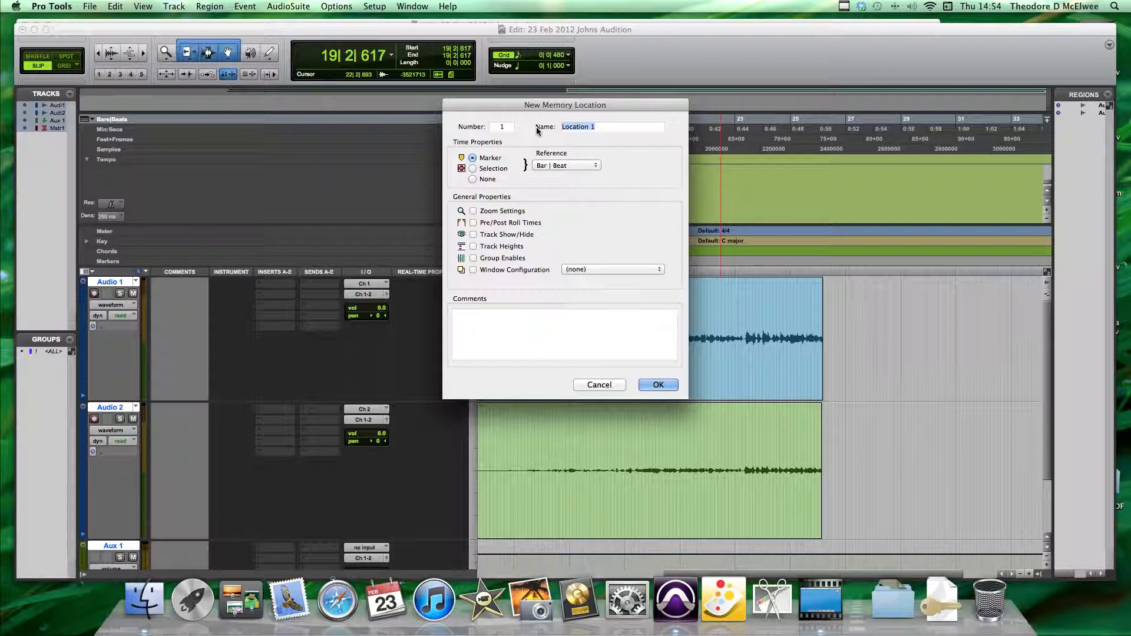
type("mood l")
type("ndigo start")
key("Return")
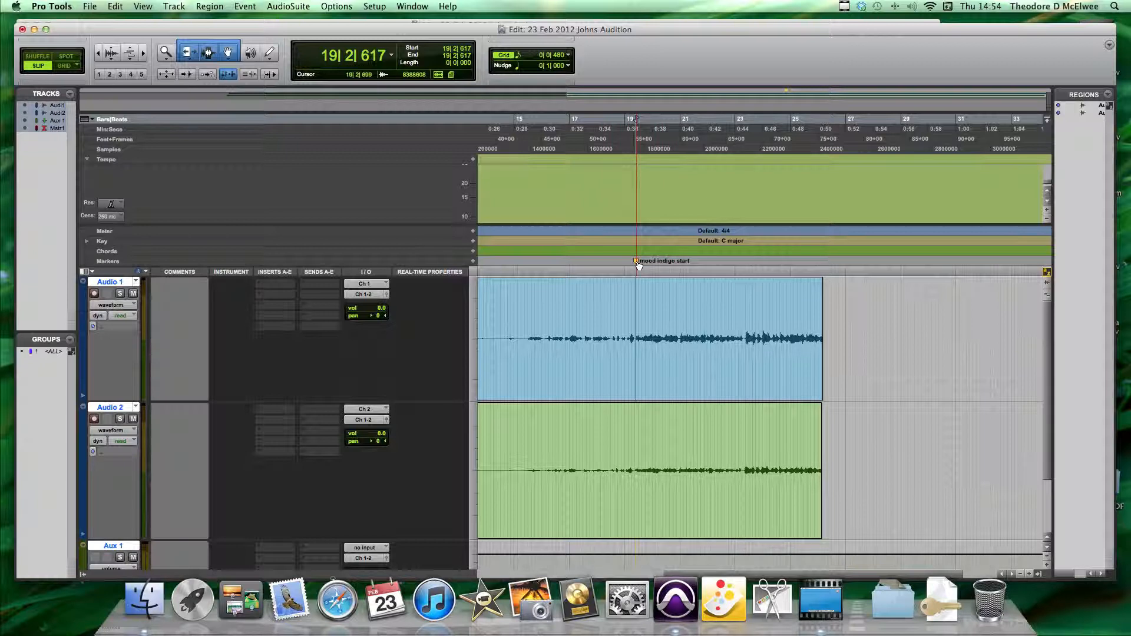
Create a second marker named "mood indigo end" at 23|2|330 in the Audio 1 region.
left_click(744, 338)
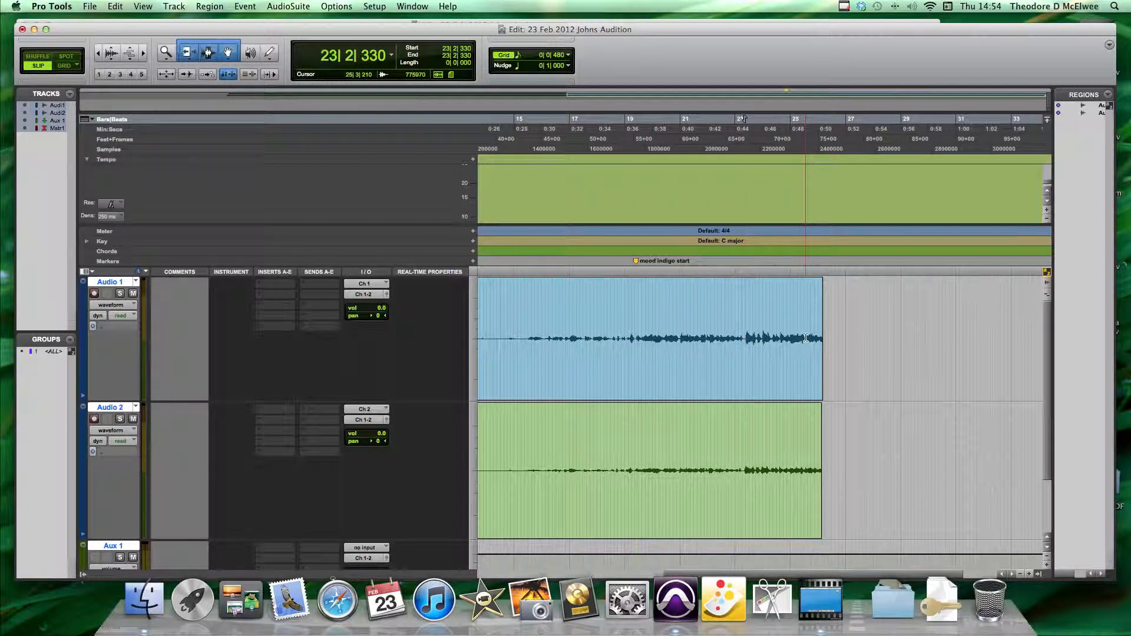
key("KP_Enter")
type("mood indigo end")
key("Return")
scroll(684, 305, "down", 3)
scroll(669, 304, "up", 3)
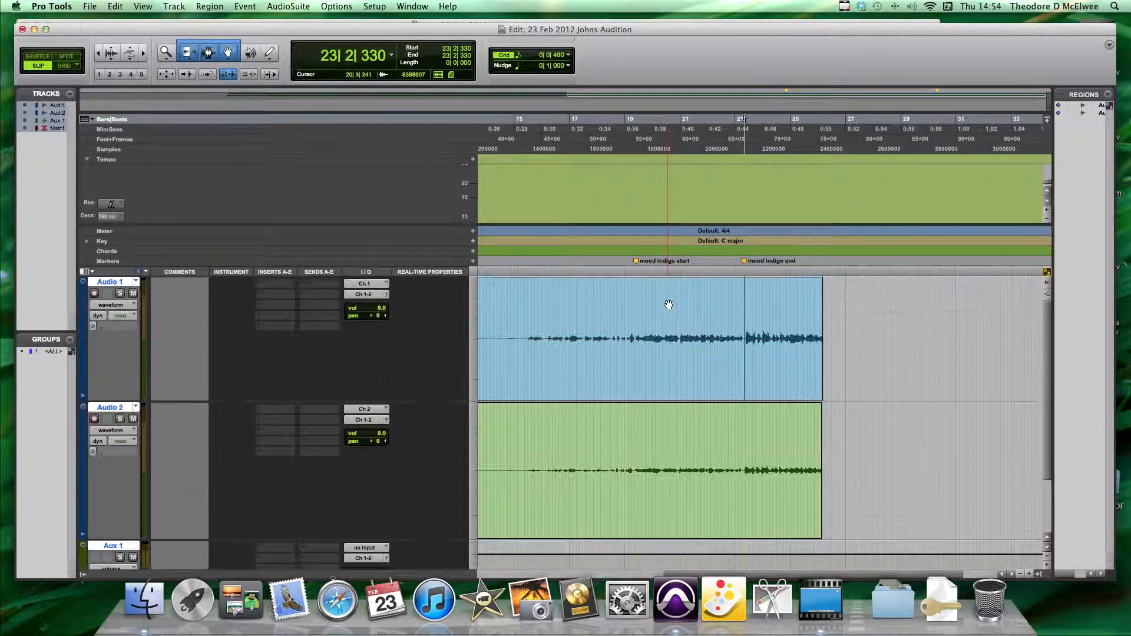
Recall the "mood indigo start" marker and try other cursor positions along the bars ruler, including 16|1|481 and 15|1|717.
left_click(636, 261)
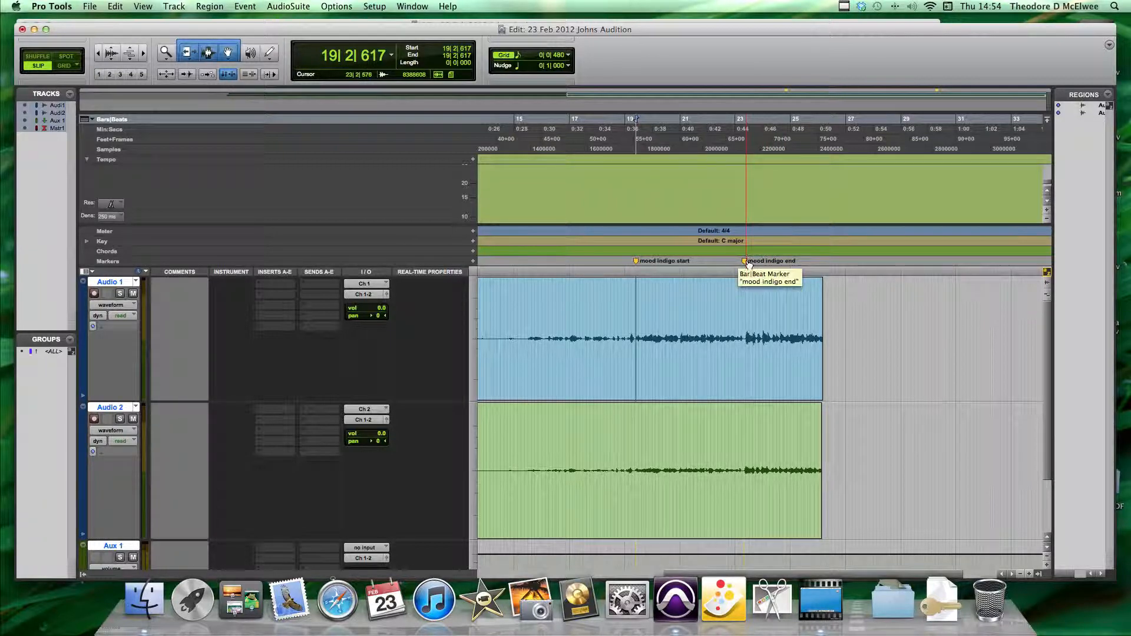
left_click(640, 267)
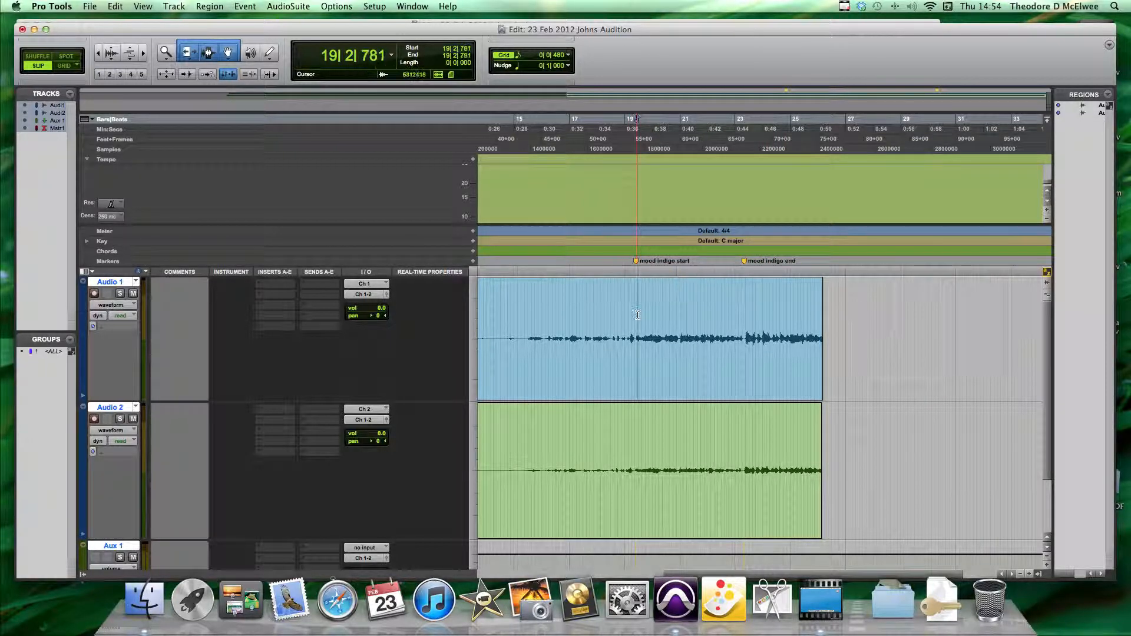
left_click(639, 263)
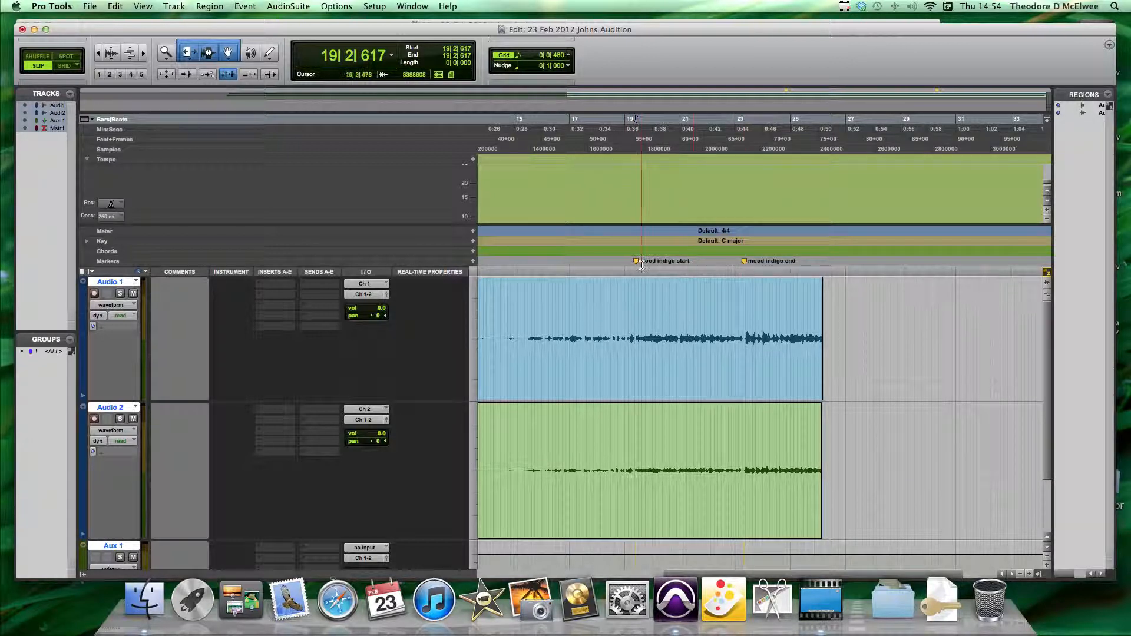
left_click(587, 119)
left_click(546, 119)
left_click(545, 118)
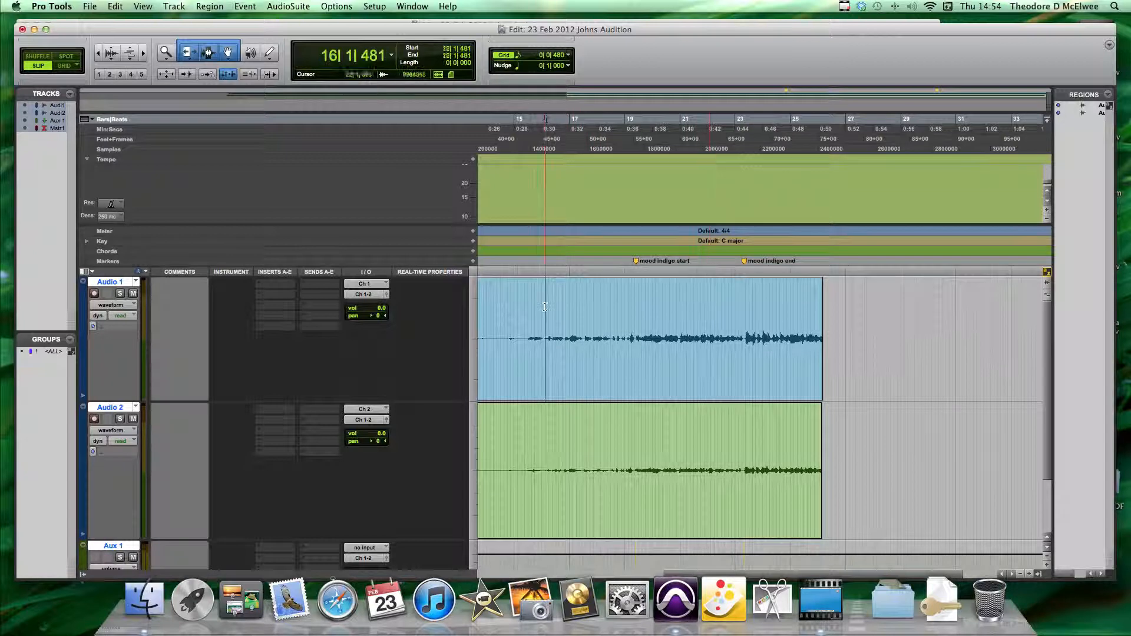
left_click(594, 118)
left_click(518, 118)
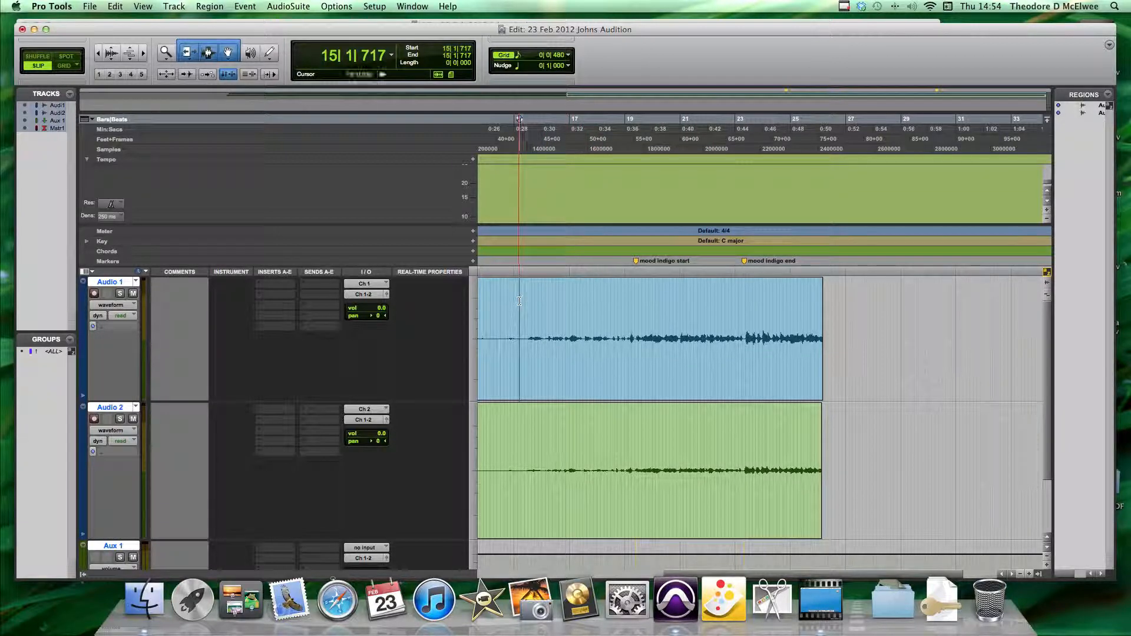
Select the Audio 1 section between the "mood indigo start" and "mood indigo end" markers and open Bounce to Disk for it.
left_click(638, 262)
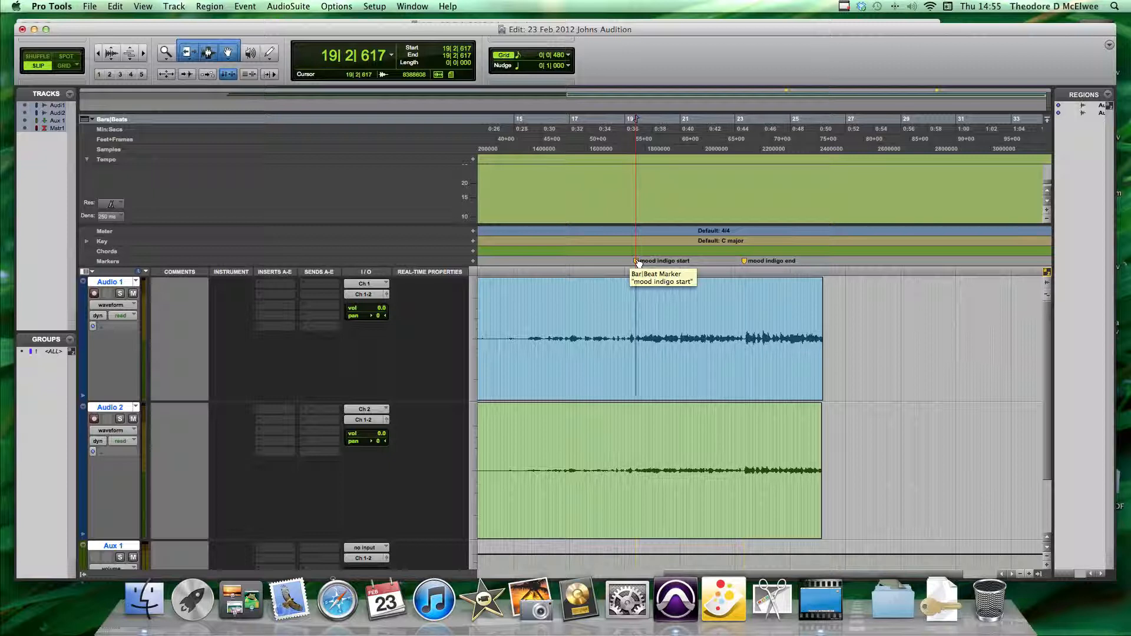
left_click(745, 261, "shift")
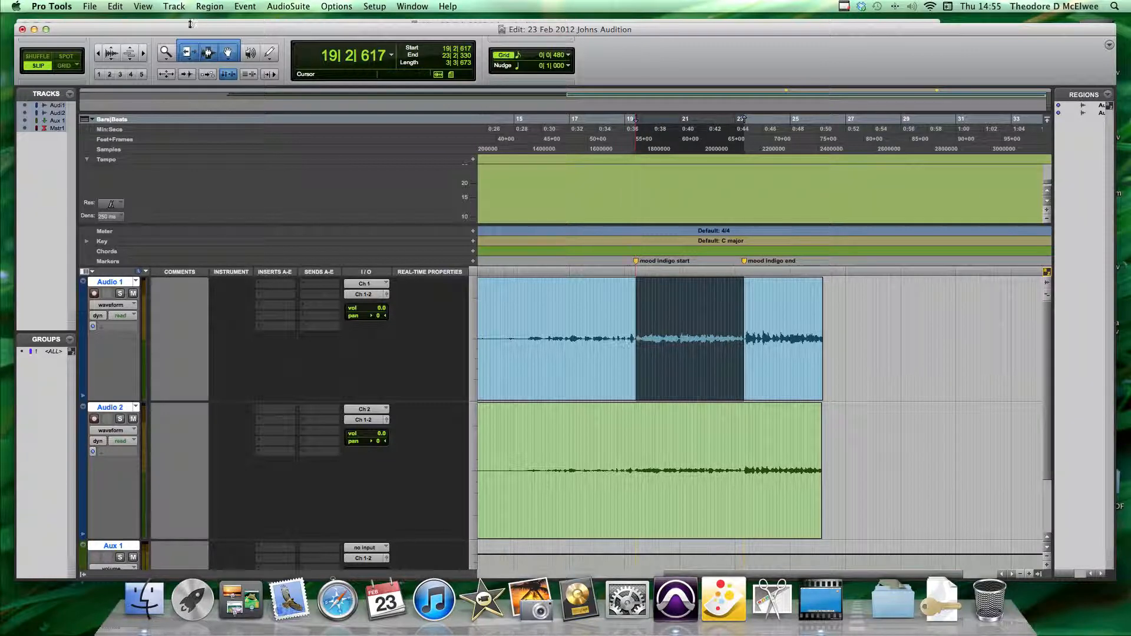
left_click(88, 8)
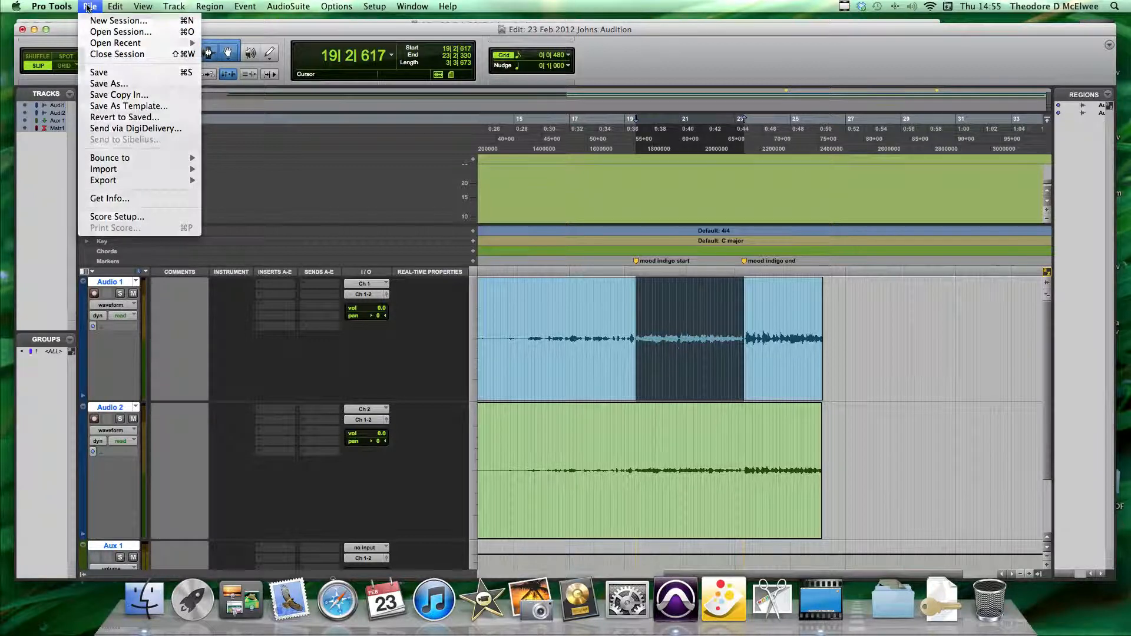
left_click(88, 7)
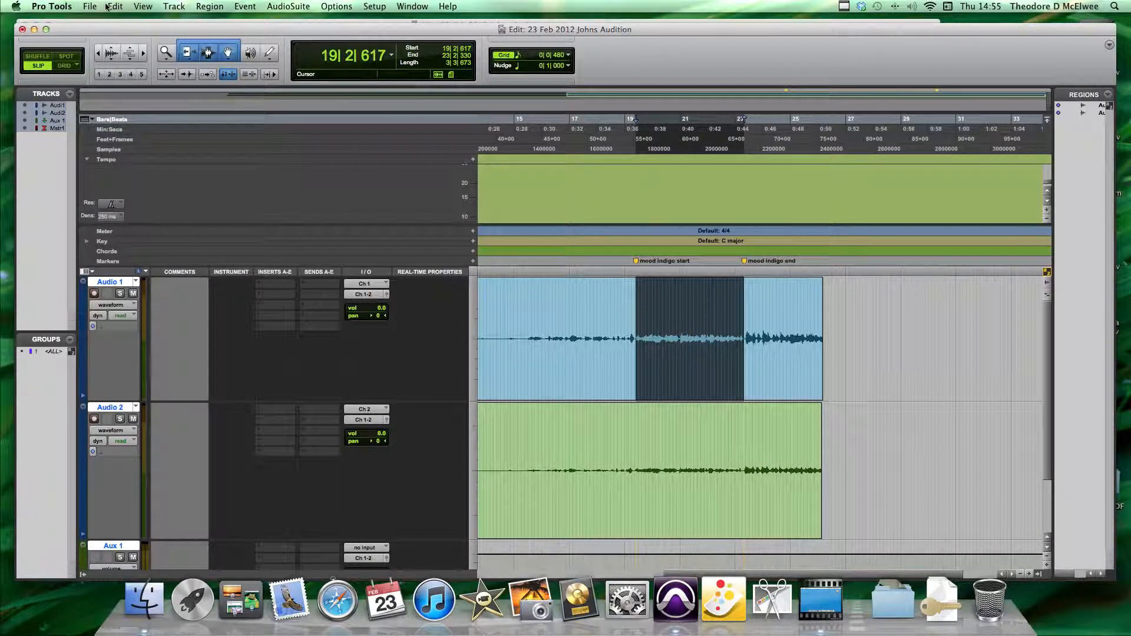
left_click(84, 6)
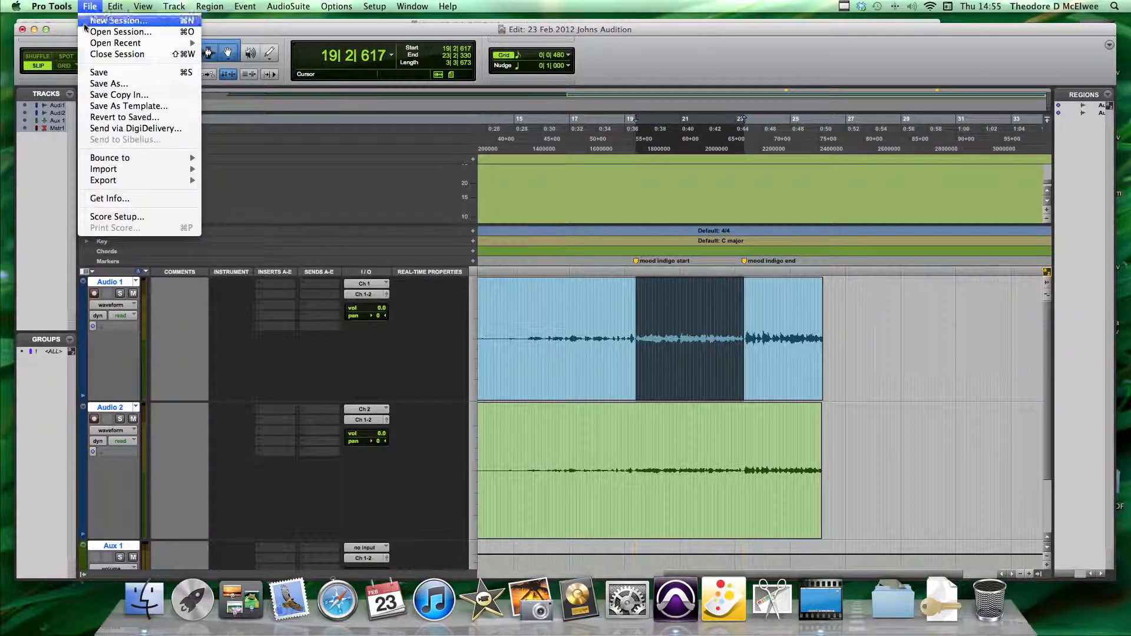
mouse_move(114, 158)
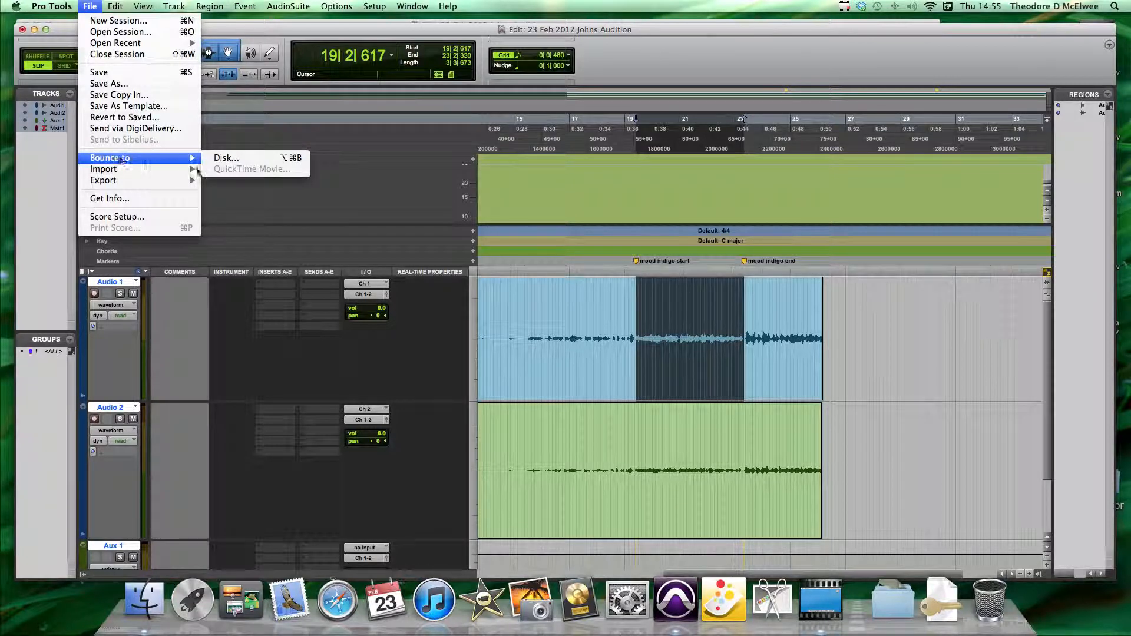
left_click(242, 157)
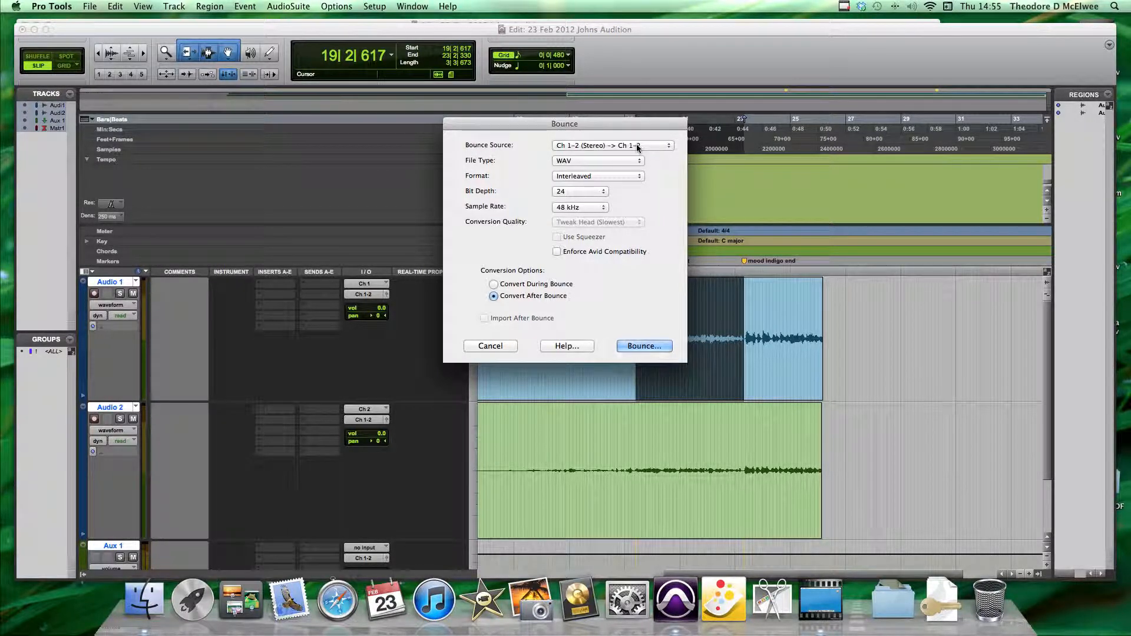
Try MP3 as the bounce file type and return it to WAV.
left_click(567, 163)
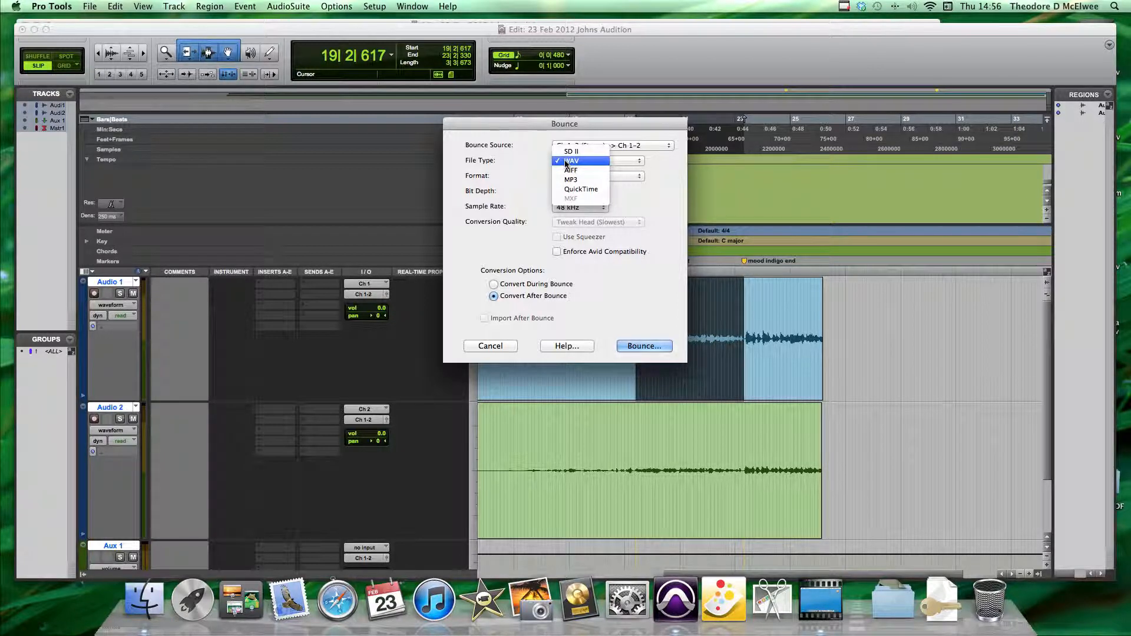
left_click(587, 163)
left_click(585, 161)
left_click(585, 182)
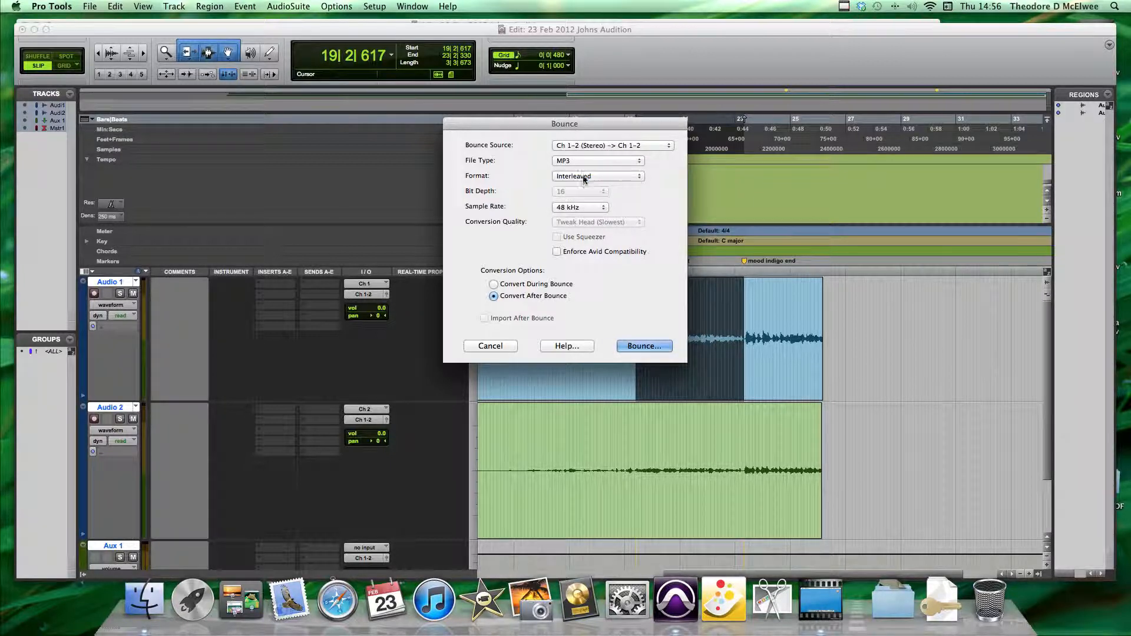
left_click(582, 160)
left_click(581, 147)
left_click(571, 160)
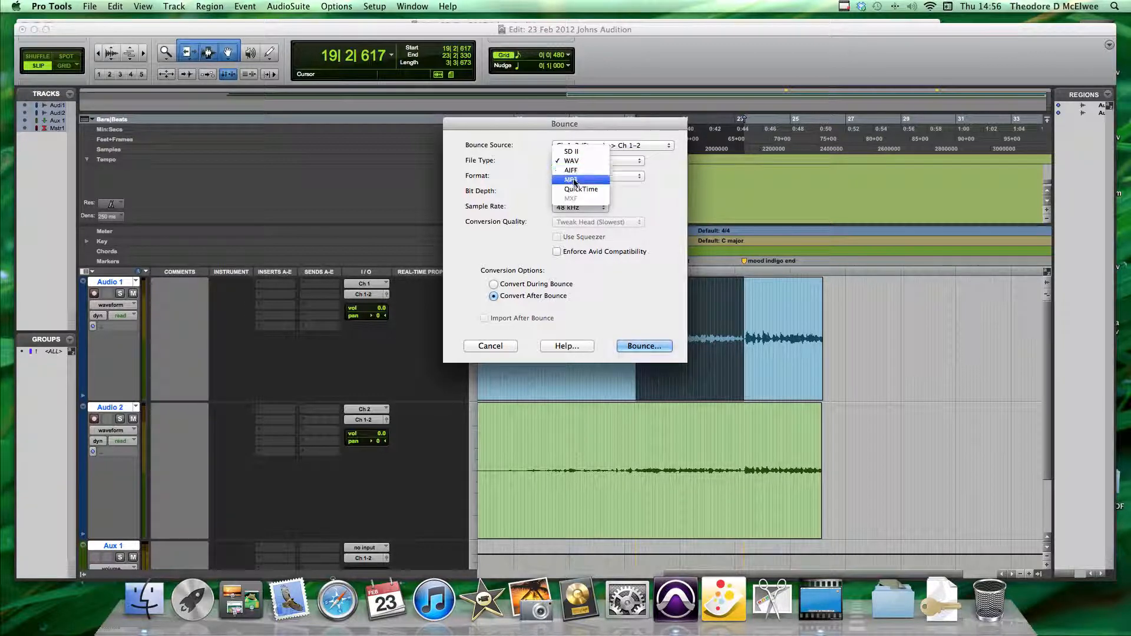
left_click(573, 180)
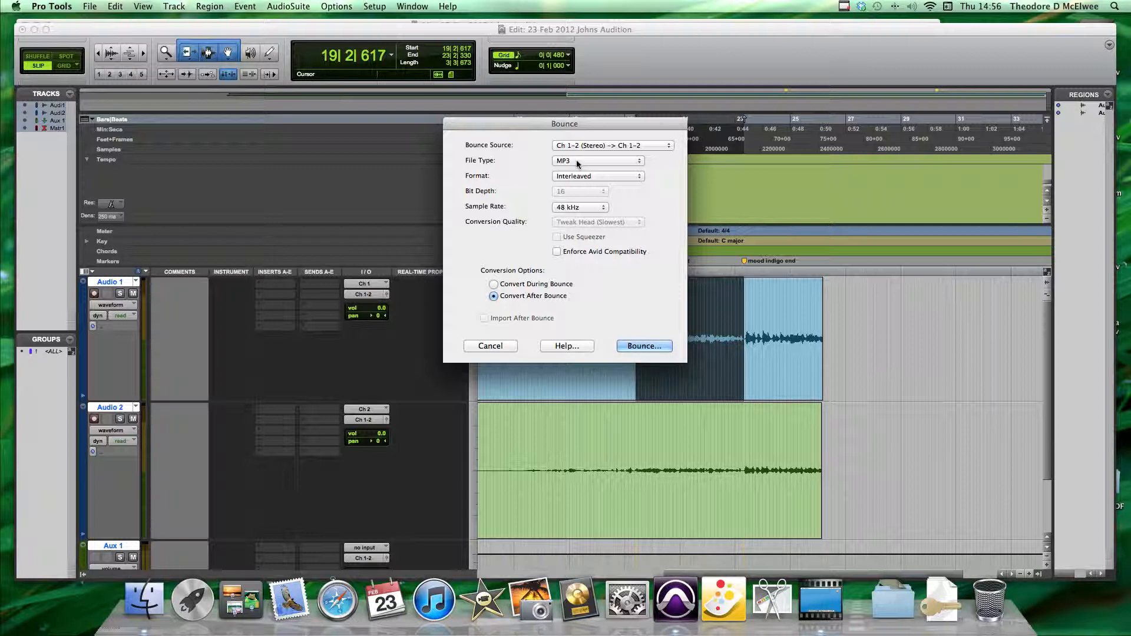
left_click(576, 160)
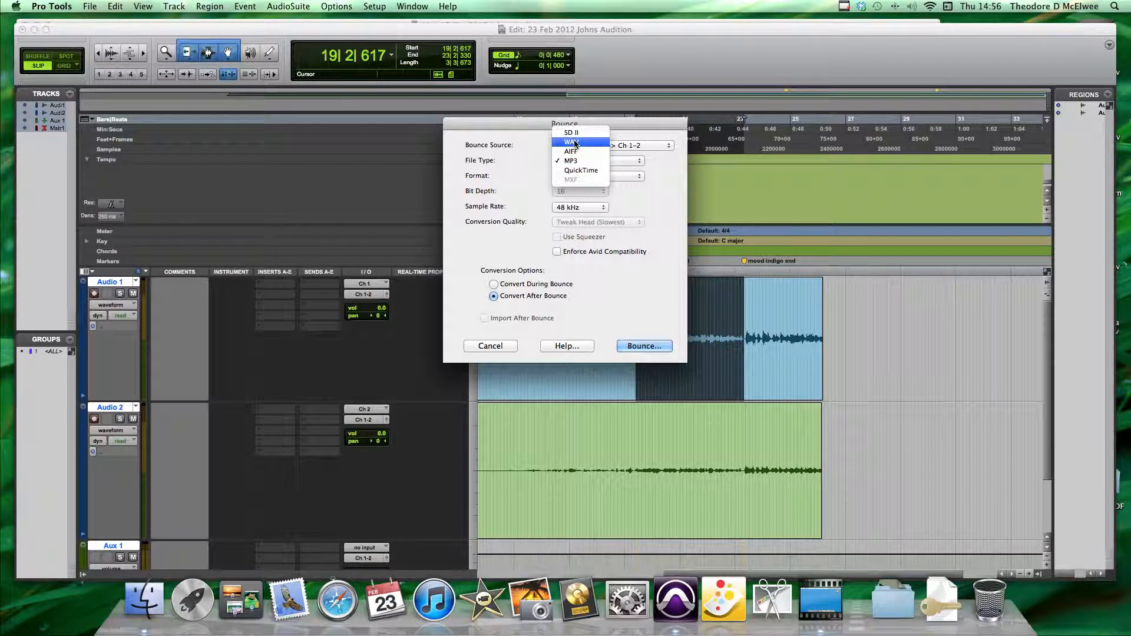
left_click(575, 143)
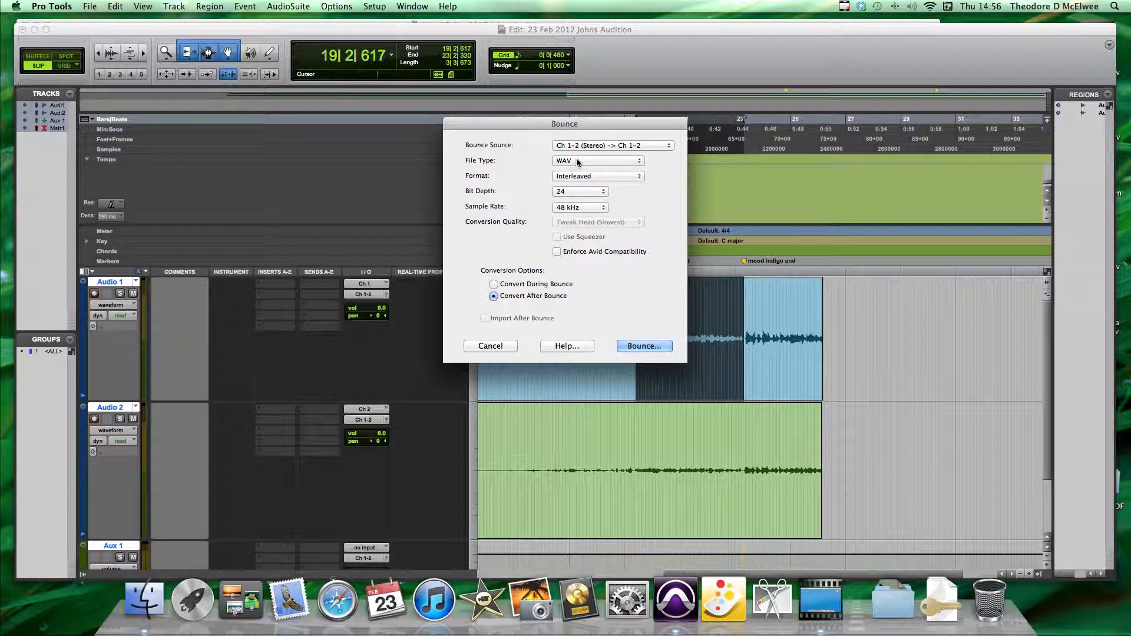
left_click(576, 157)
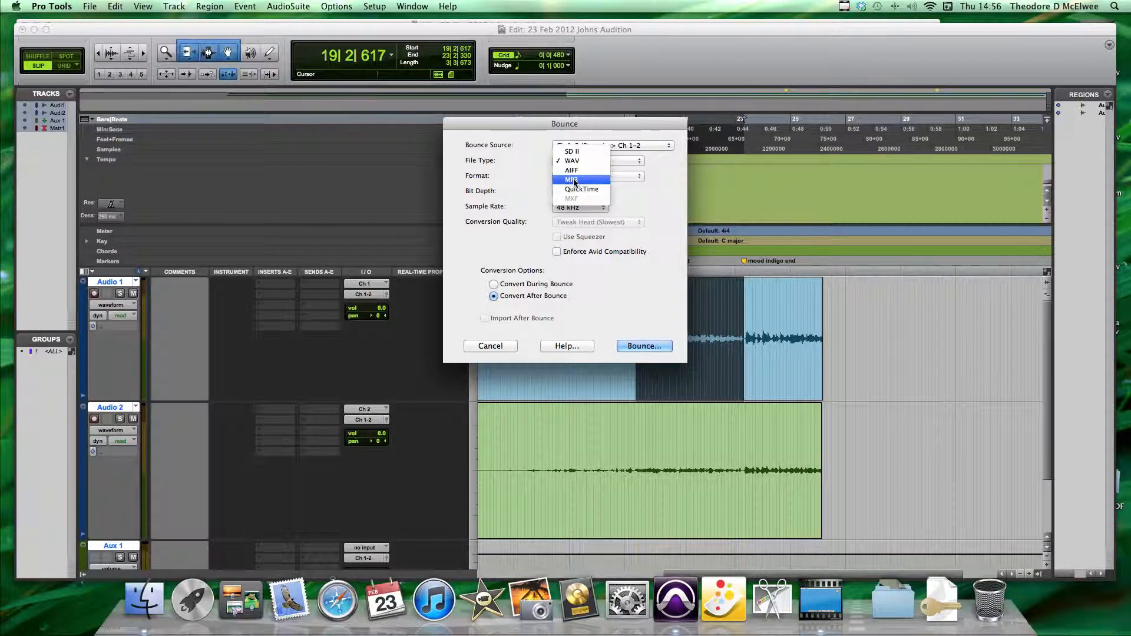
left_click(573, 178)
left_click(574, 160)
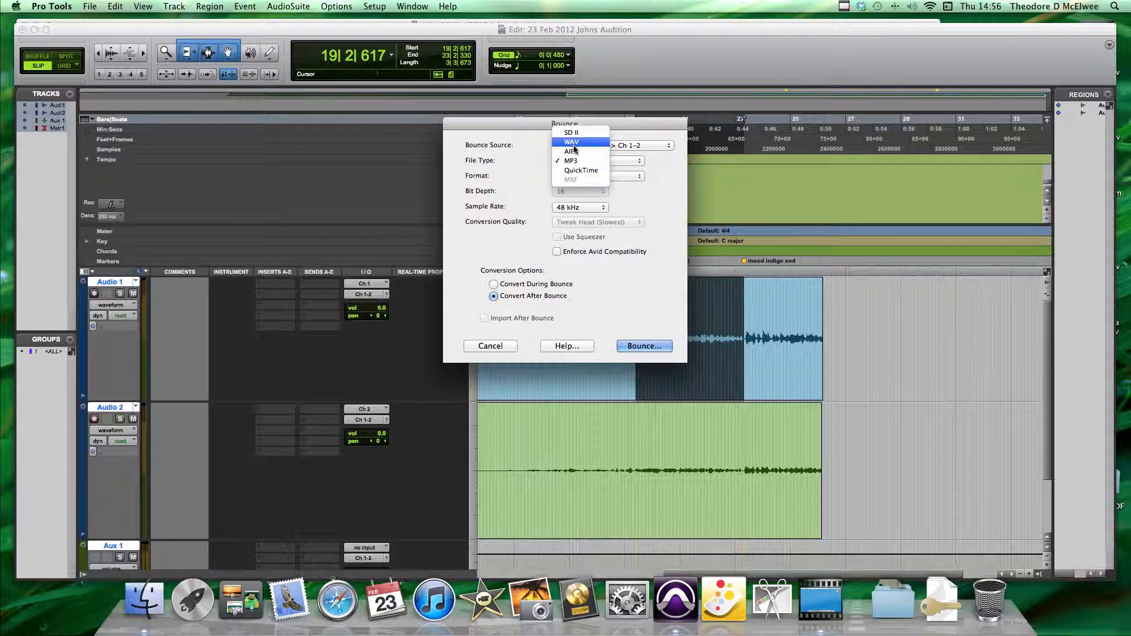
left_click(573, 145)
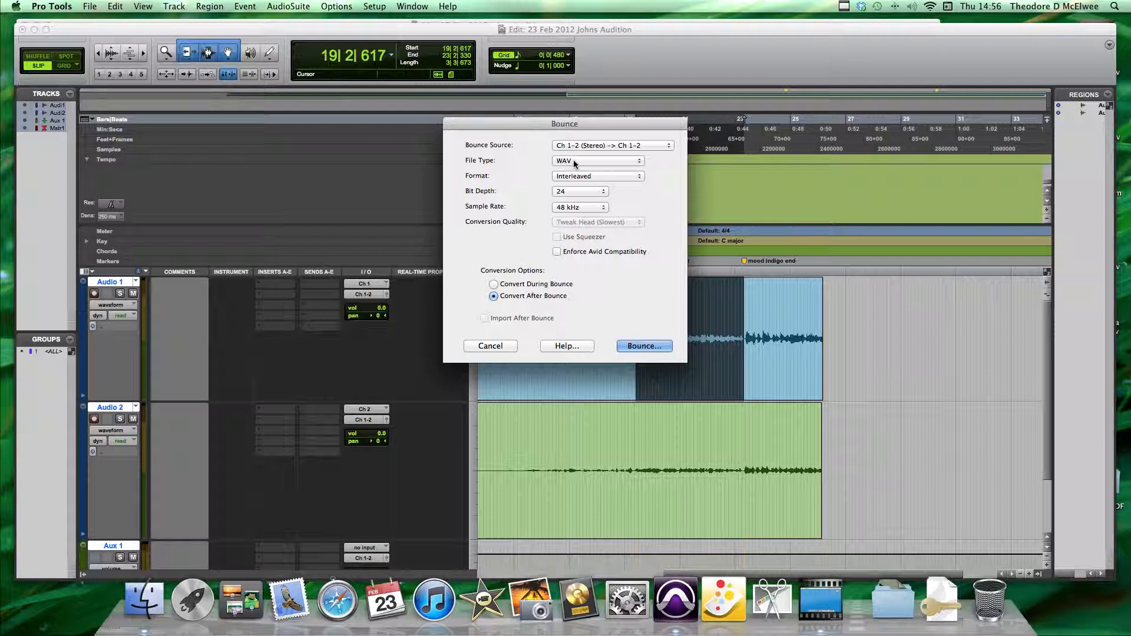
left_click(574, 160)
left_click(574, 159)
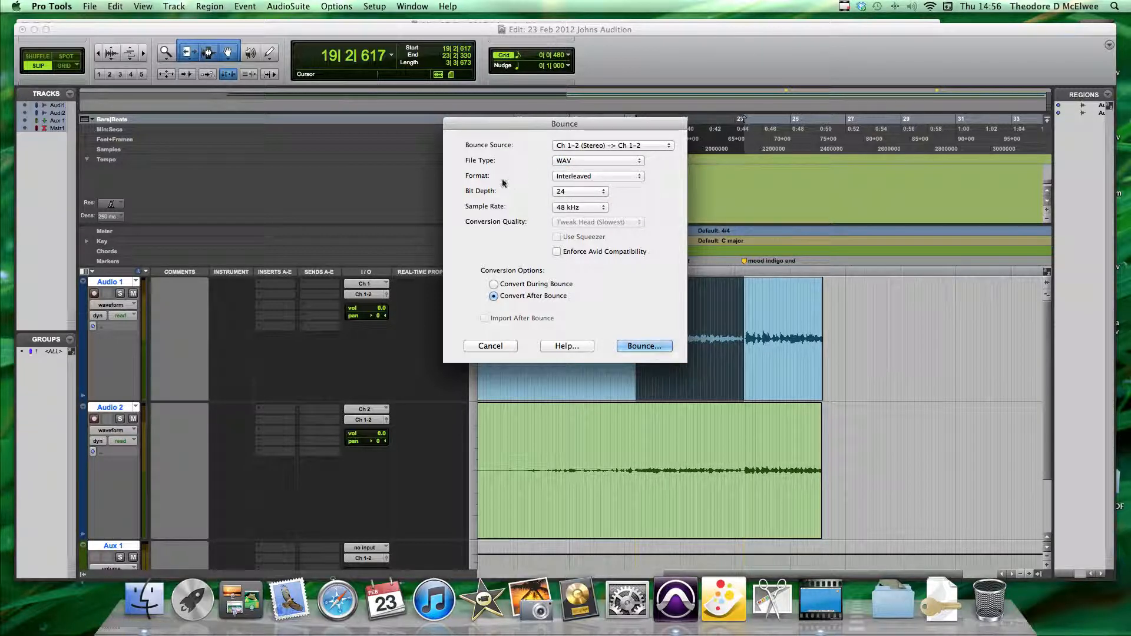
Choose Interleaved as the bounce format and 48 kHz as the sample rate.
left_click(562, 176)
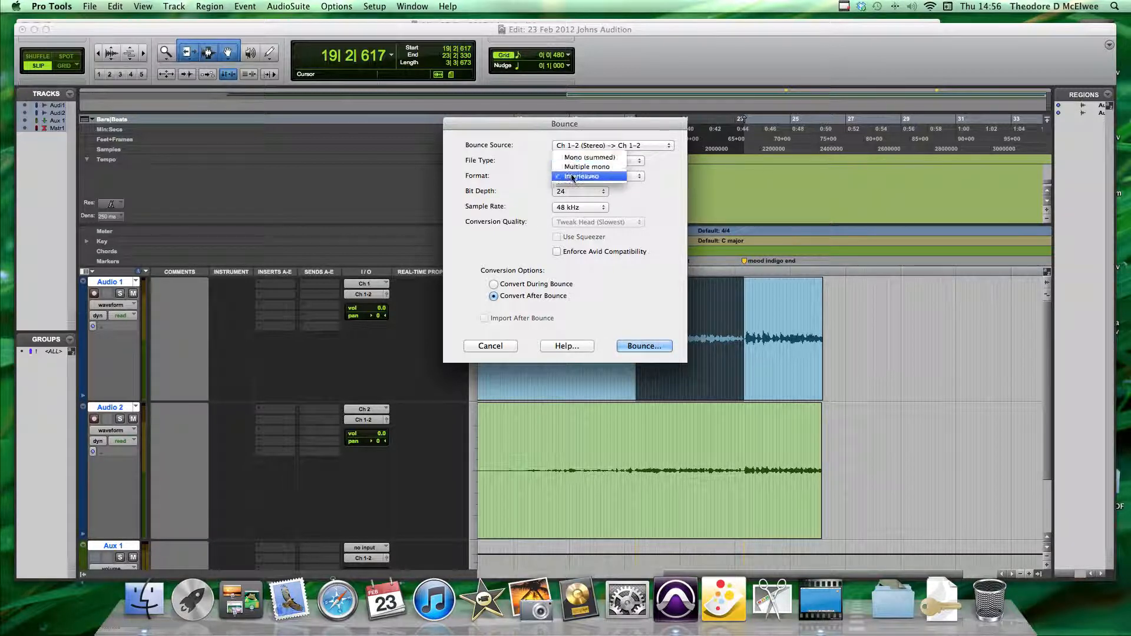
left_click(571, 177)
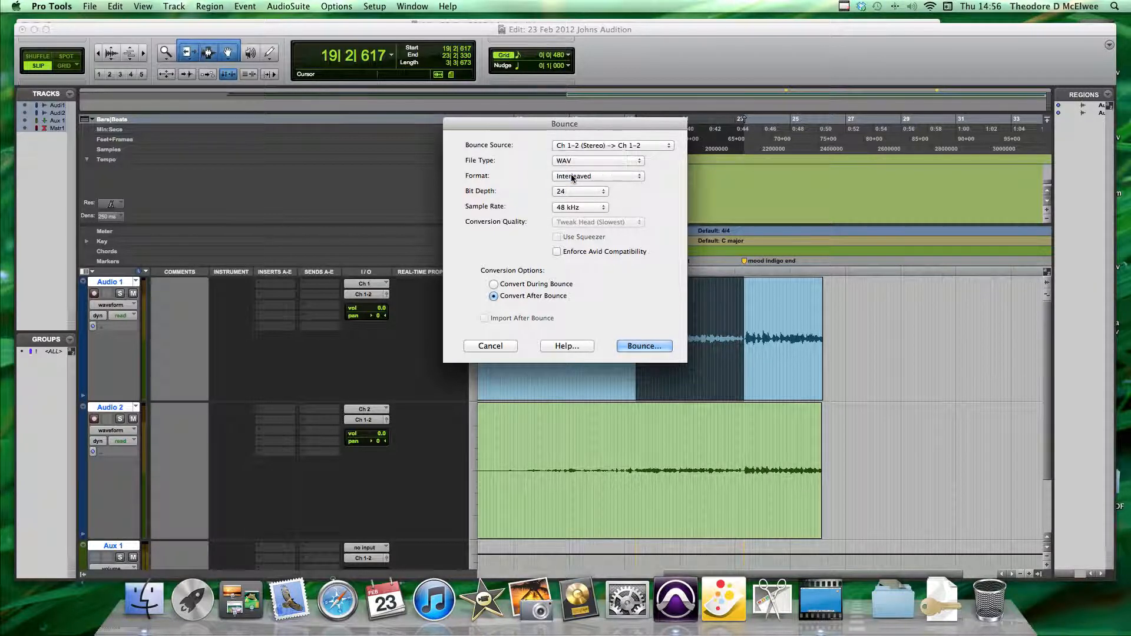
left_click(585, 209)
left_click(586, 208)
left_click(570, 208)
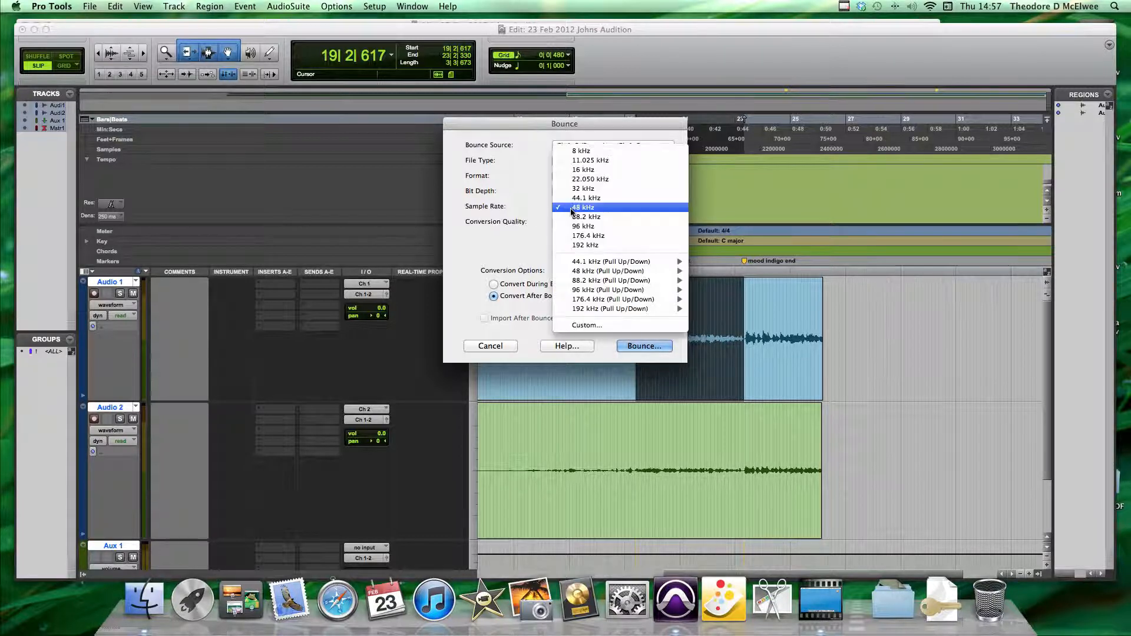
left_click(567, 208)
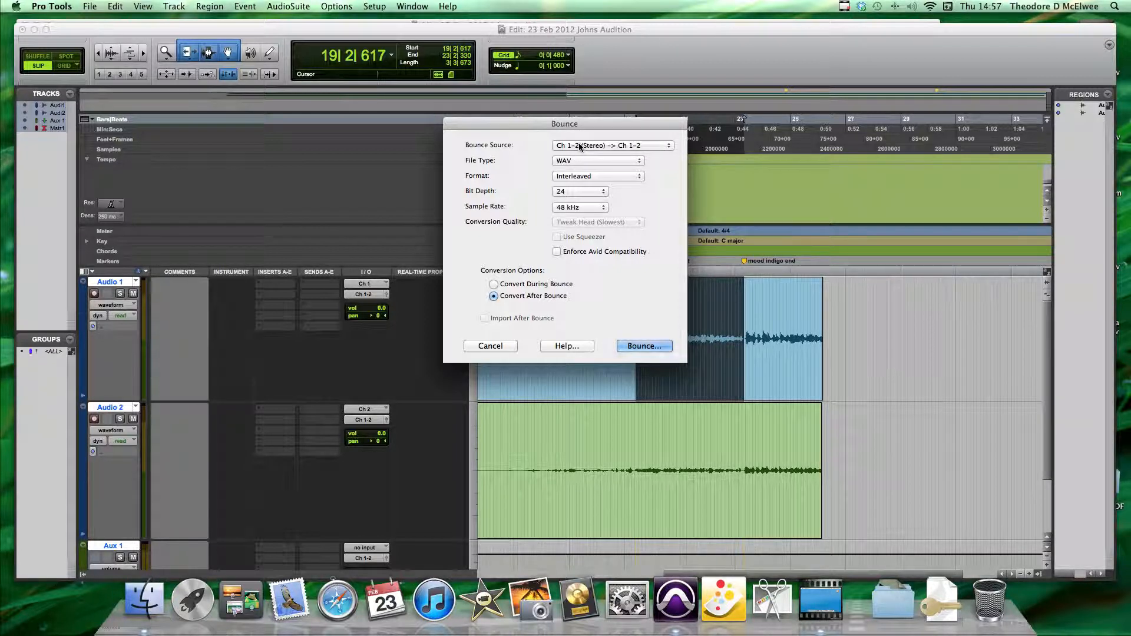
Accept the bounce settings and browse the save location through the audition session folder to its Audio Files subfolder.
left_click(642, 346)
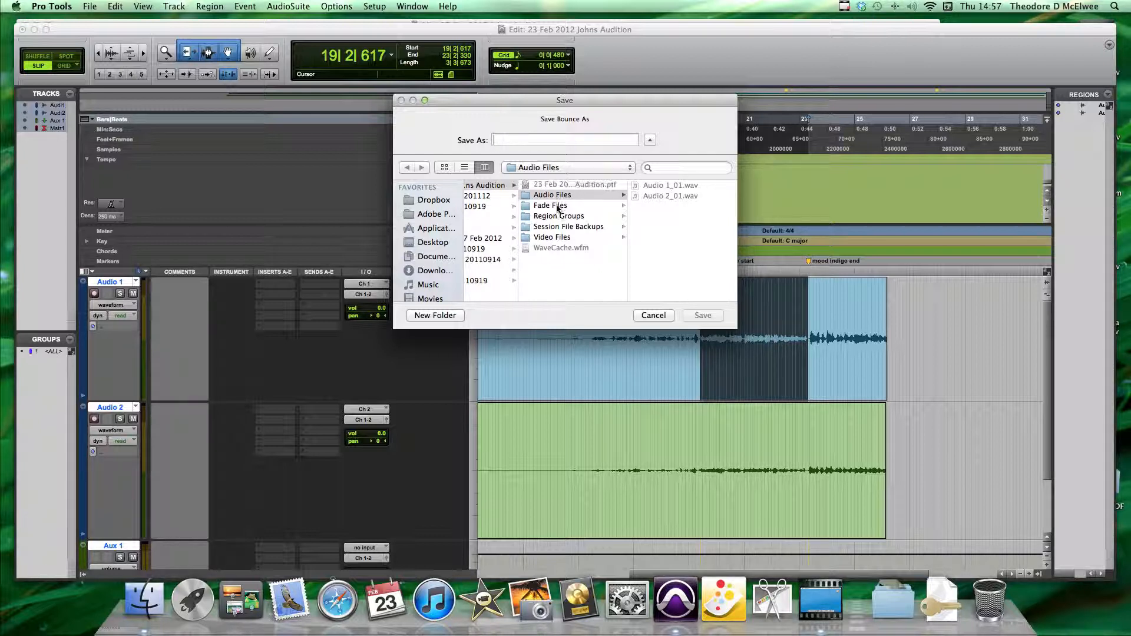
scroll(558, 209, "left", 1)
scroll(558, 209, "left", 5)
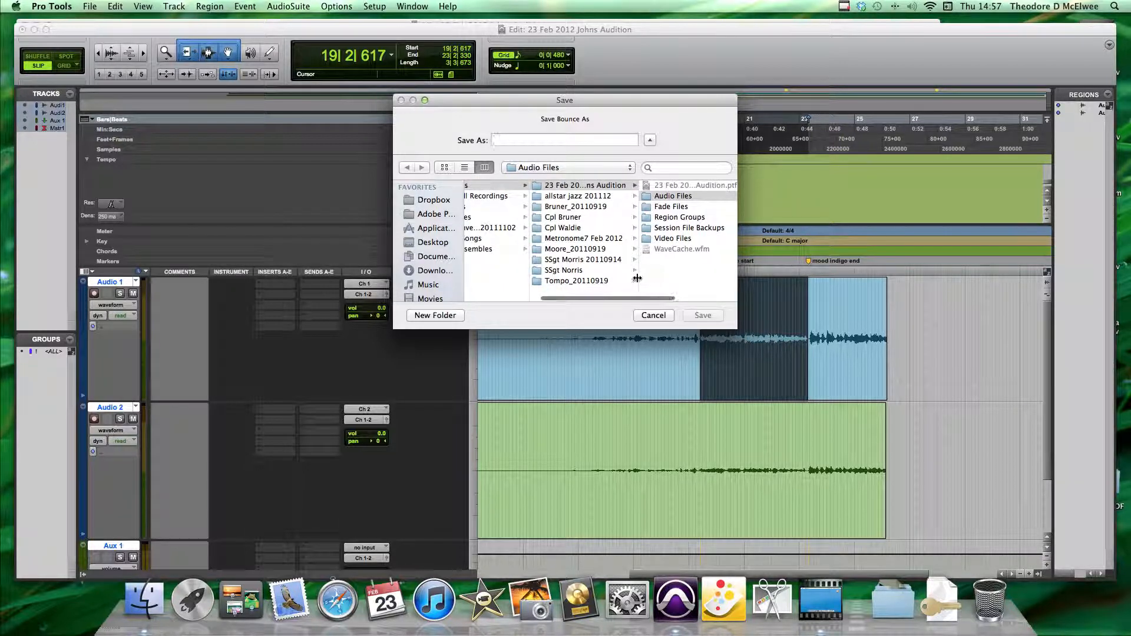
left_click_drag(637, 278, 690, 277)
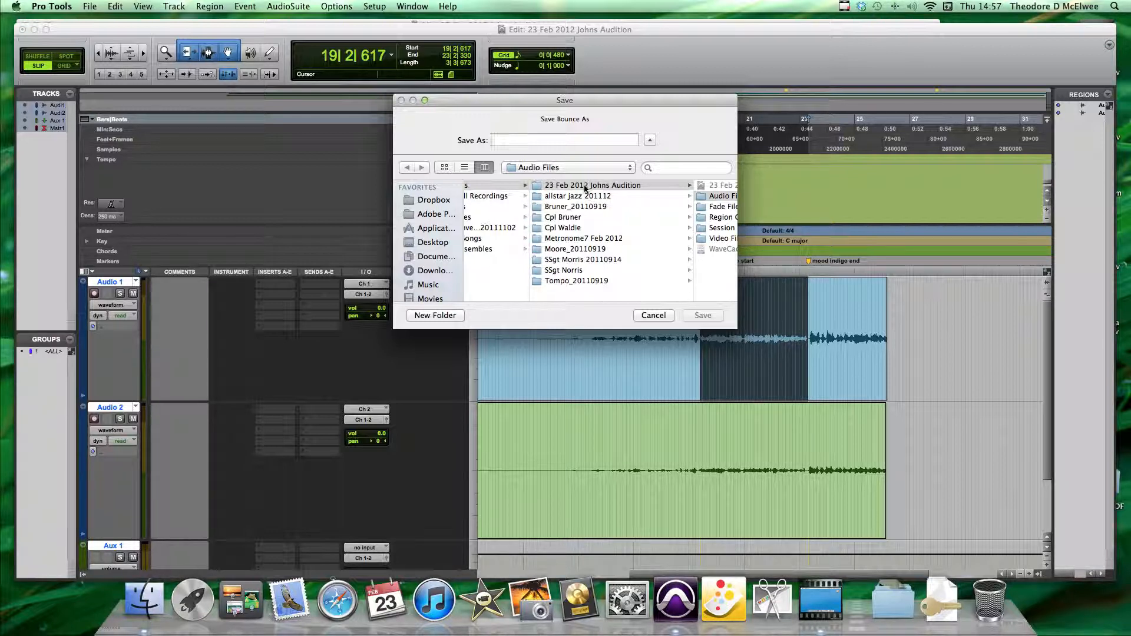
scroll(585, 188, "right", 2)
scroll(585, 188, "right", 5)
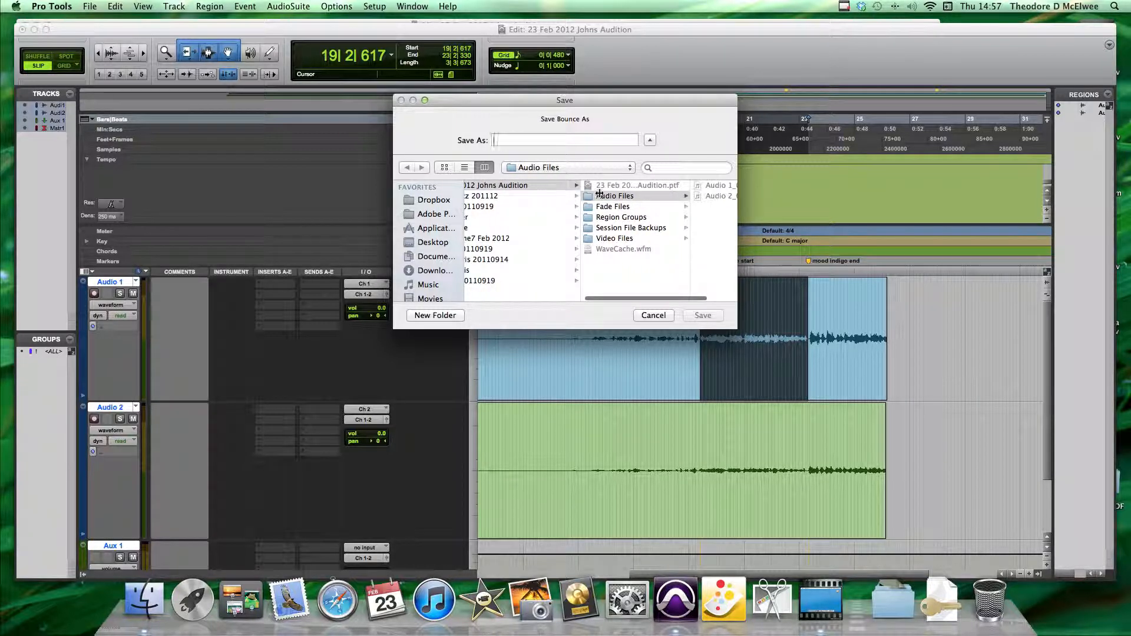
scroll(600, 198, "right", 3)
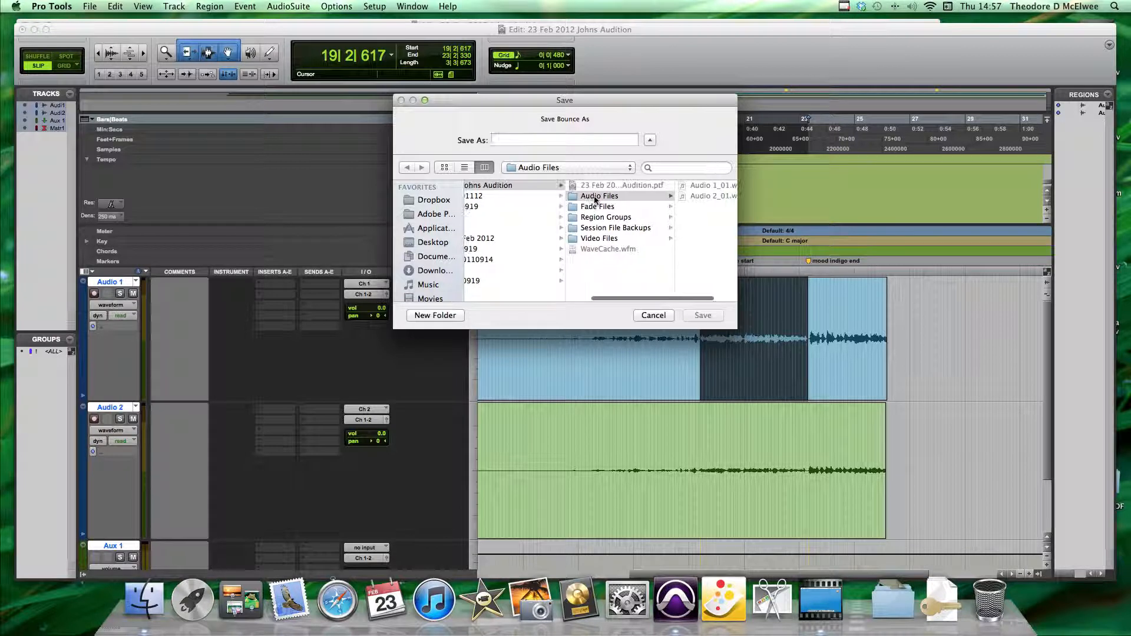
scroll(592, 196, "right", 2)
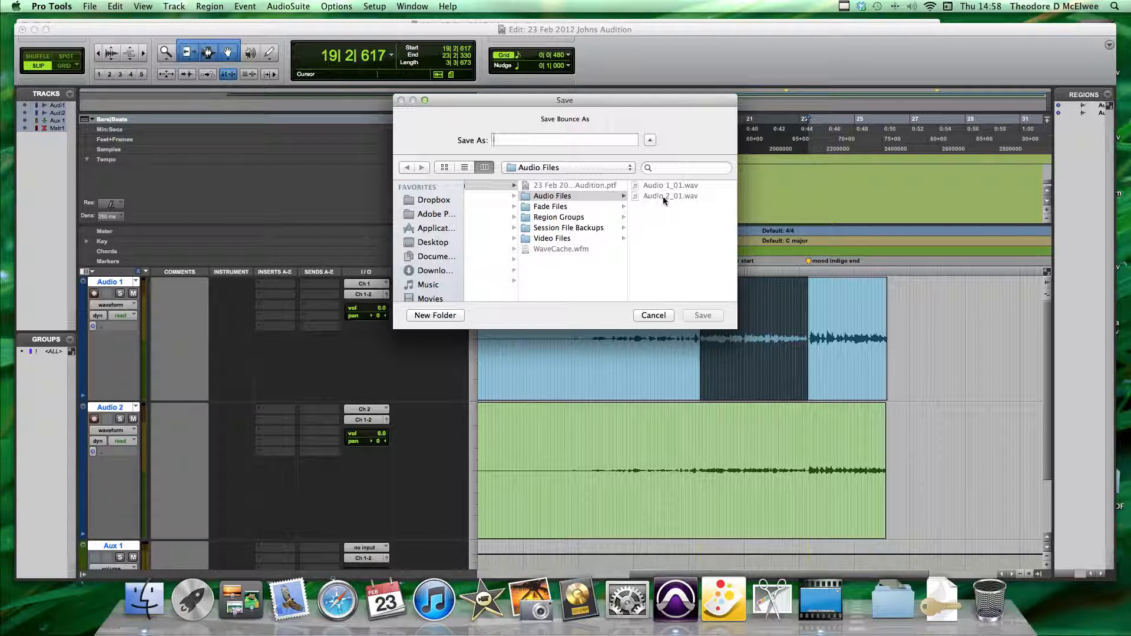
scroll(686, 299, "left", 1)
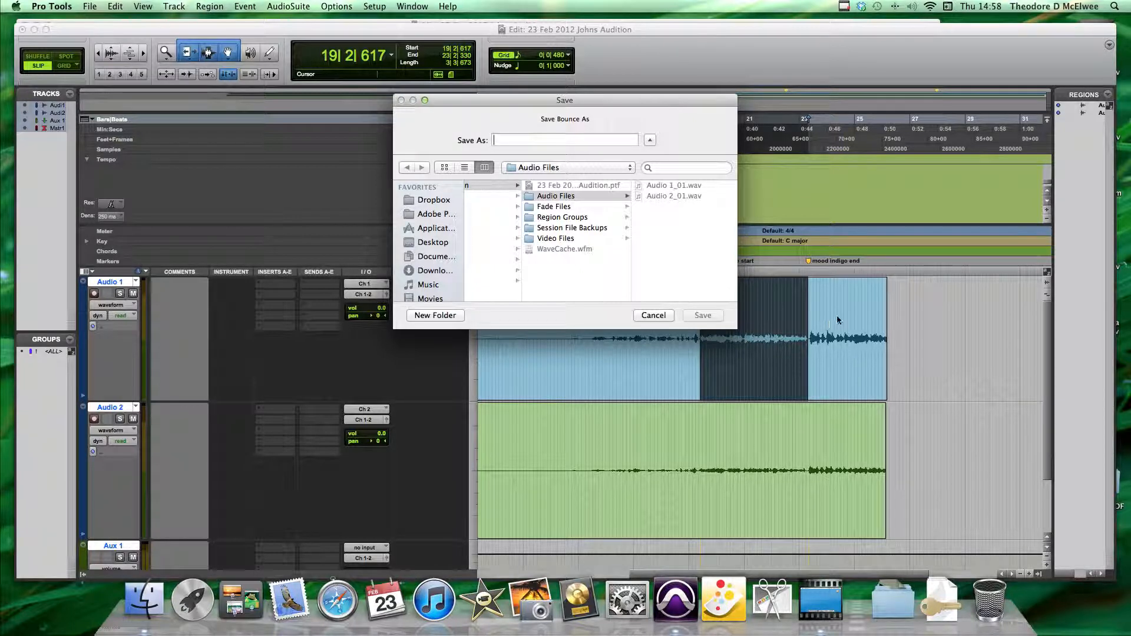
scroll(838, 309, "right", 2)
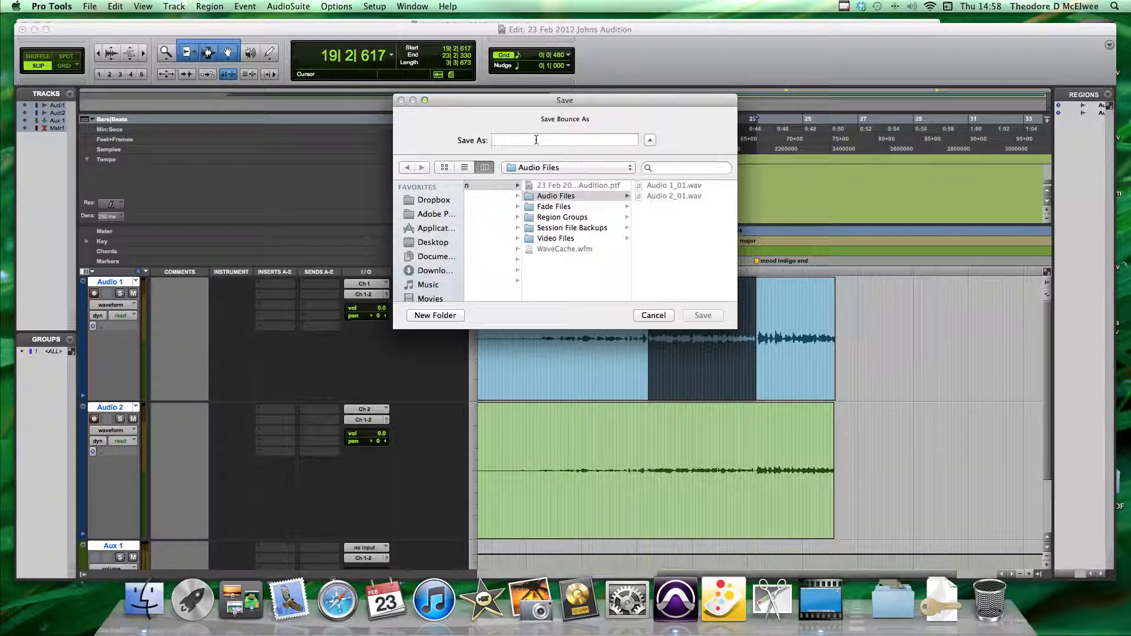
Name the bounce with "23 Feb 2012", the performer's name and "final audition sonata 1", and save it in Audio Files.
type("23 Feb 2012 ")
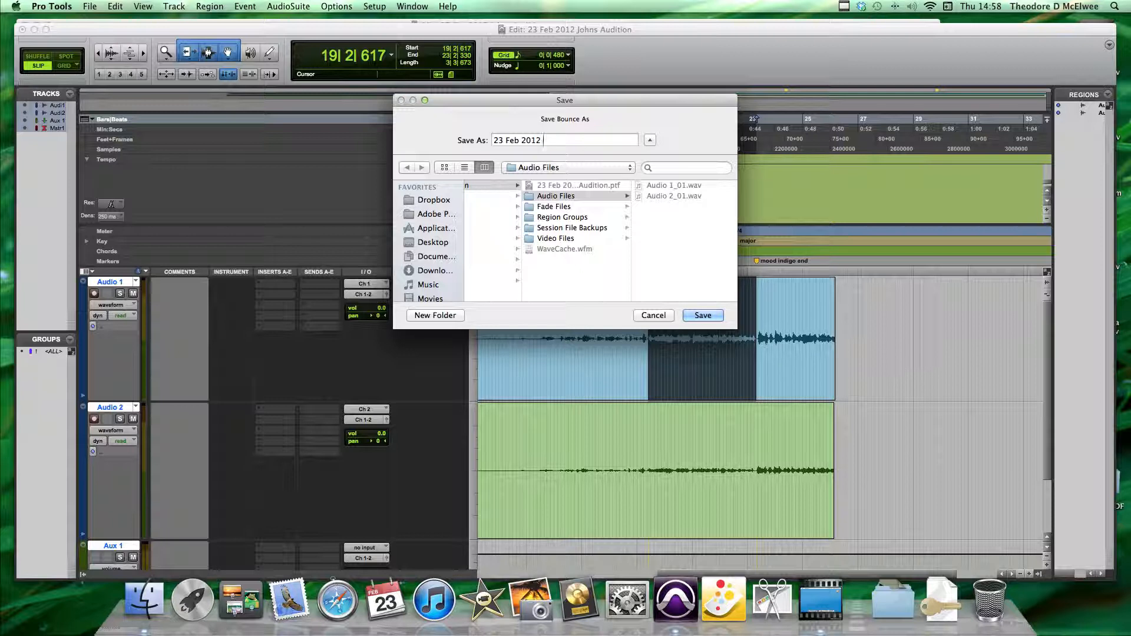
type("JOhns final audition")
type("sonata 1")
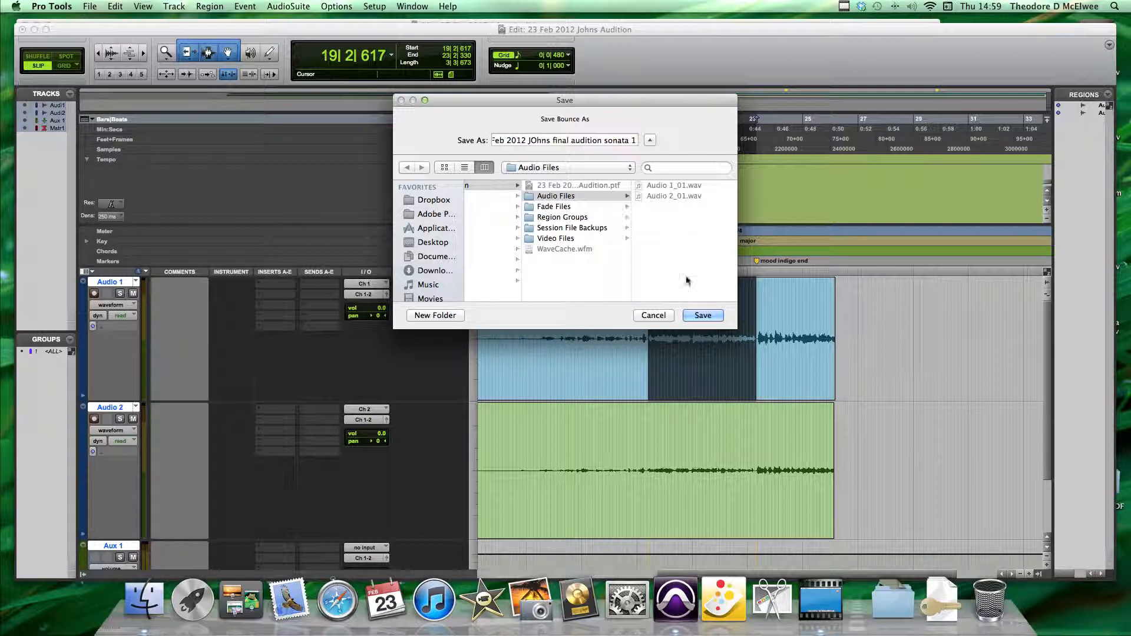
left_click(702, 316)
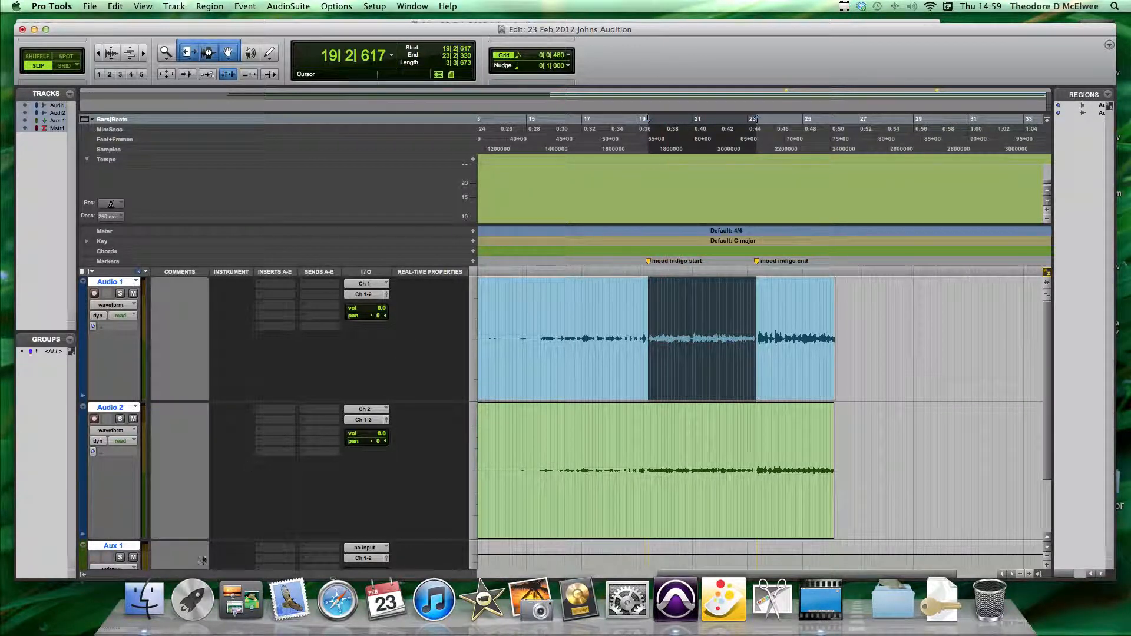
Switch to Finder and check the bounced file's full name in the session's Audio Files folder, under III MEF BAND > Auditions on the Pro Tools drive.
left_click(156, 613)
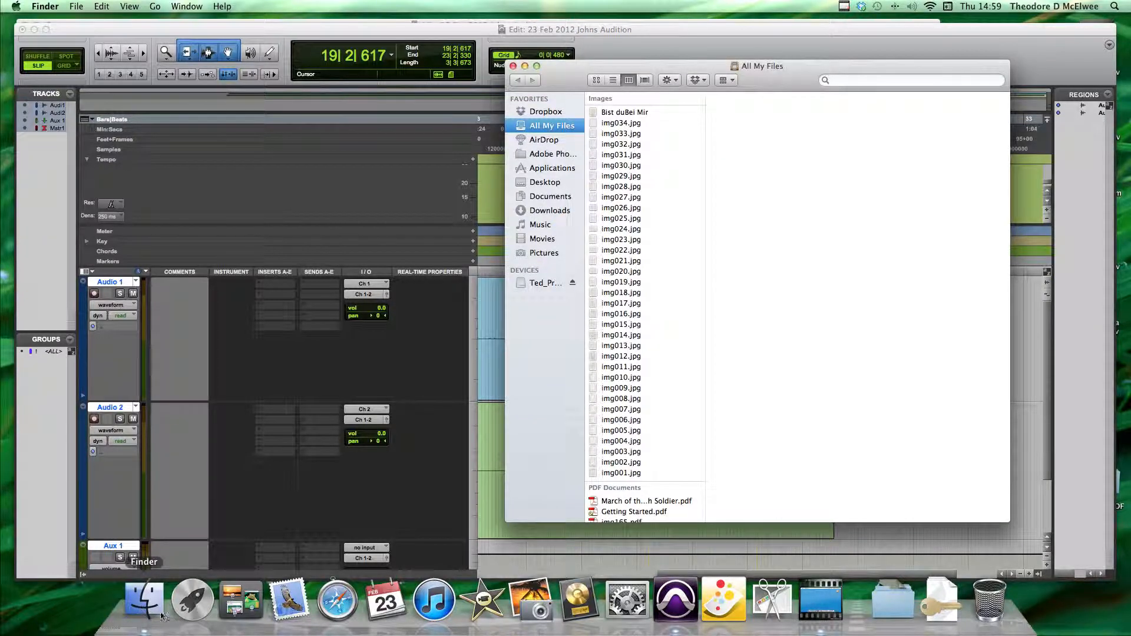
left_click(546, 284)
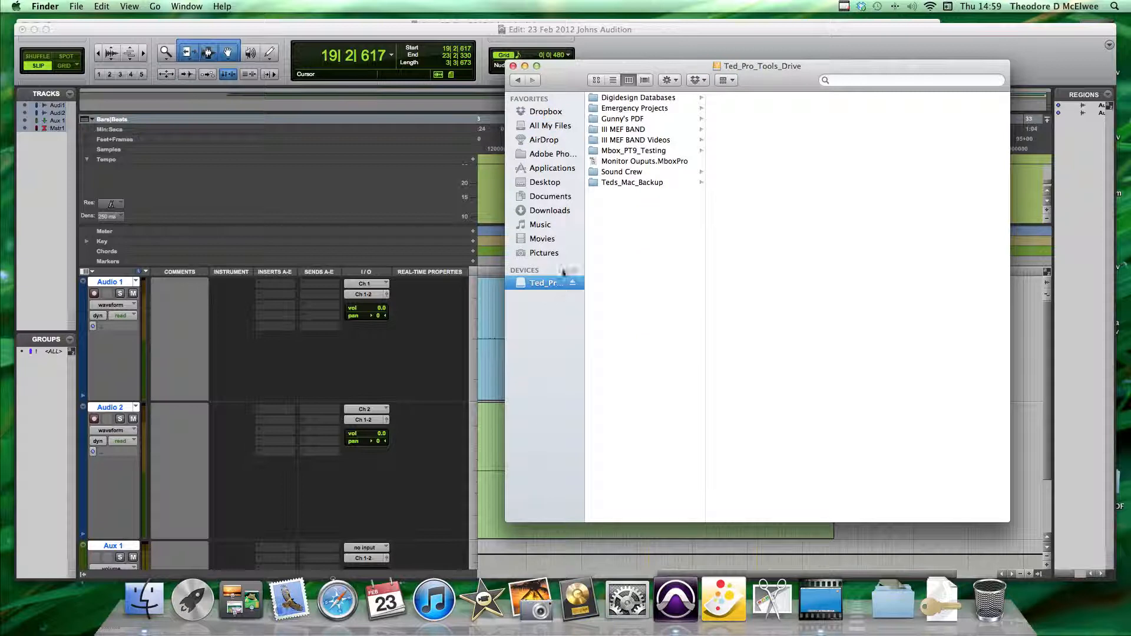
left_click(619, 130)
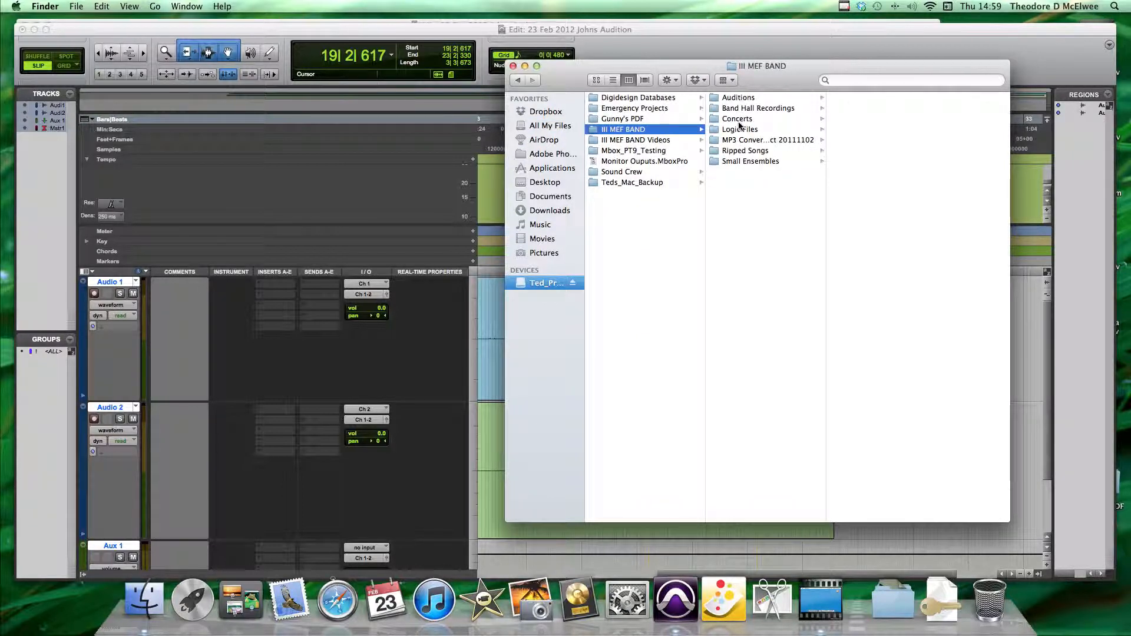
left_click(739, 98)
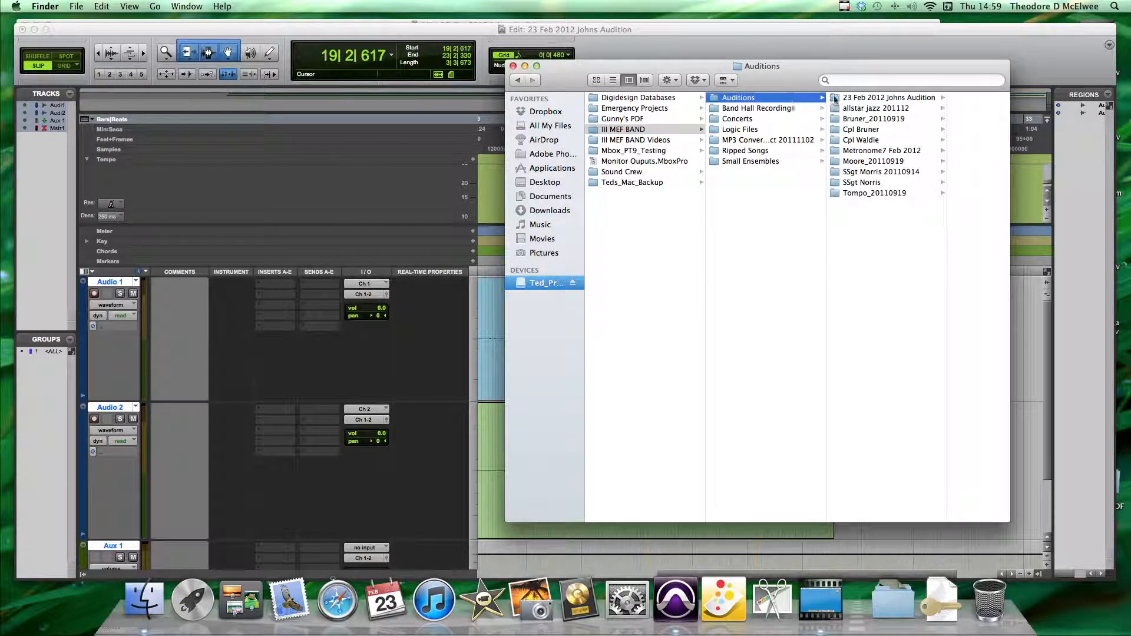
left_click(882, 98)
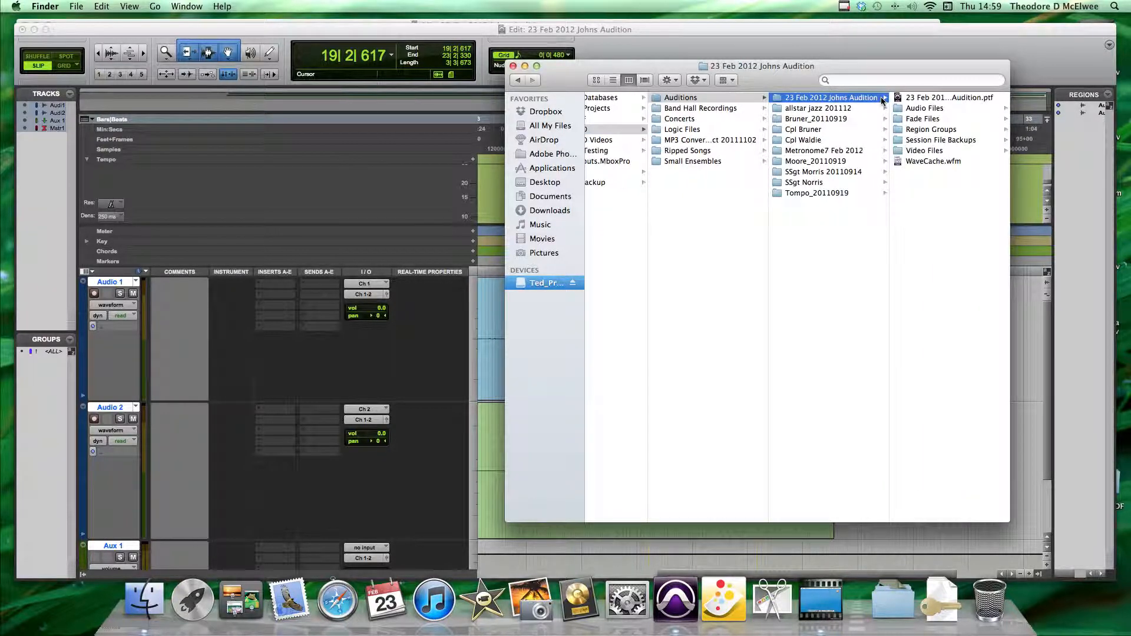
left_click(911, 110)
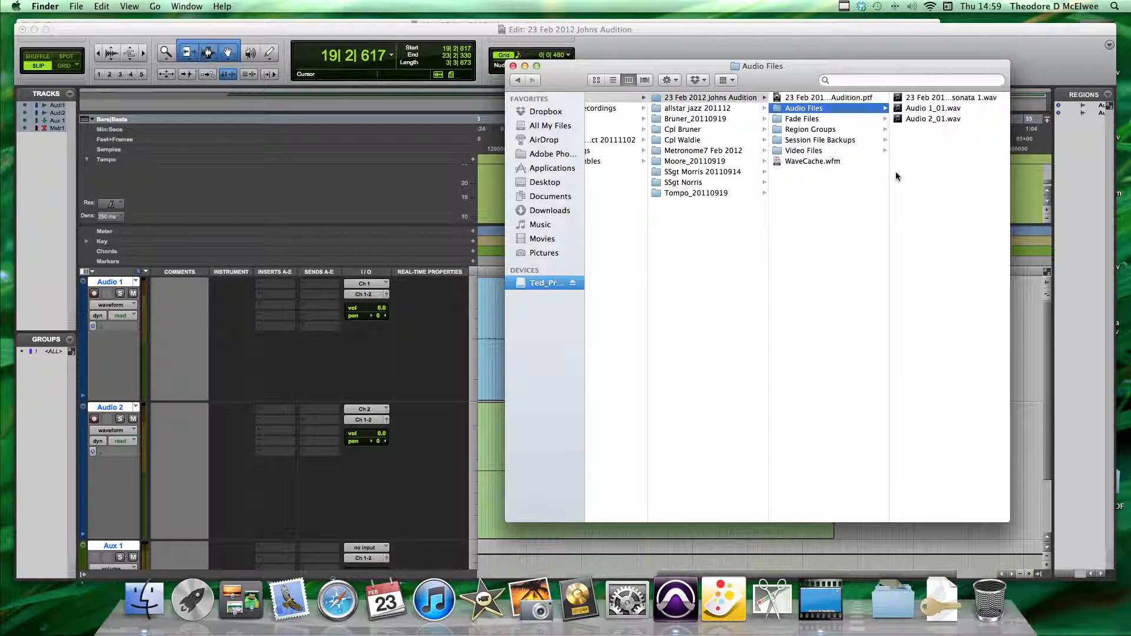
left_click_drag(890, 177, 838, 181)
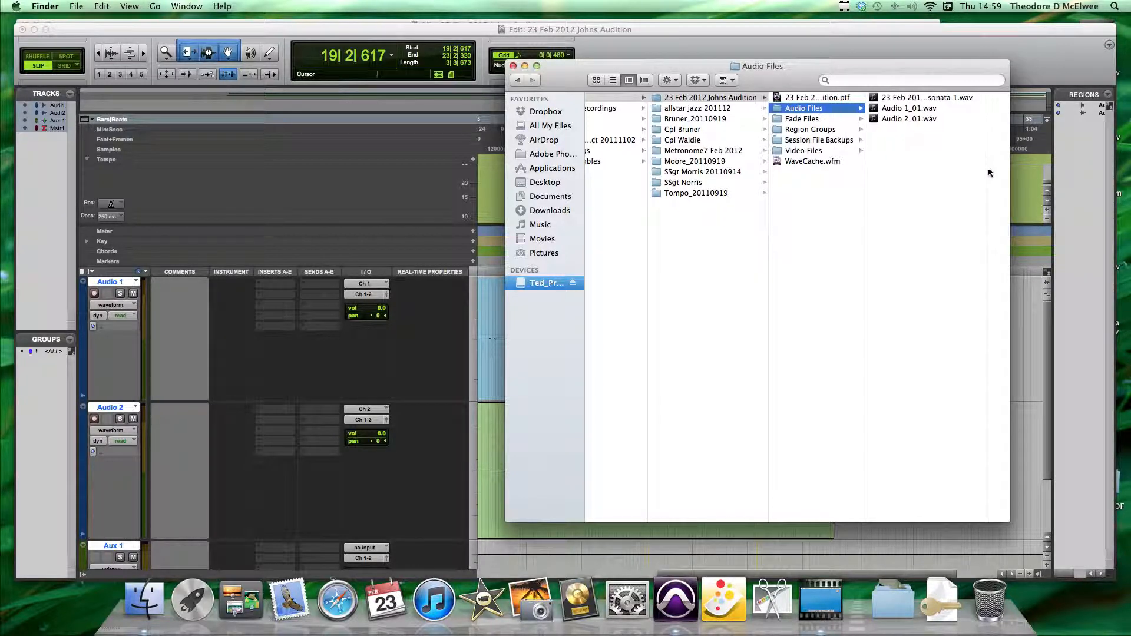
left_click_drag(985, 171, 1076, 165)
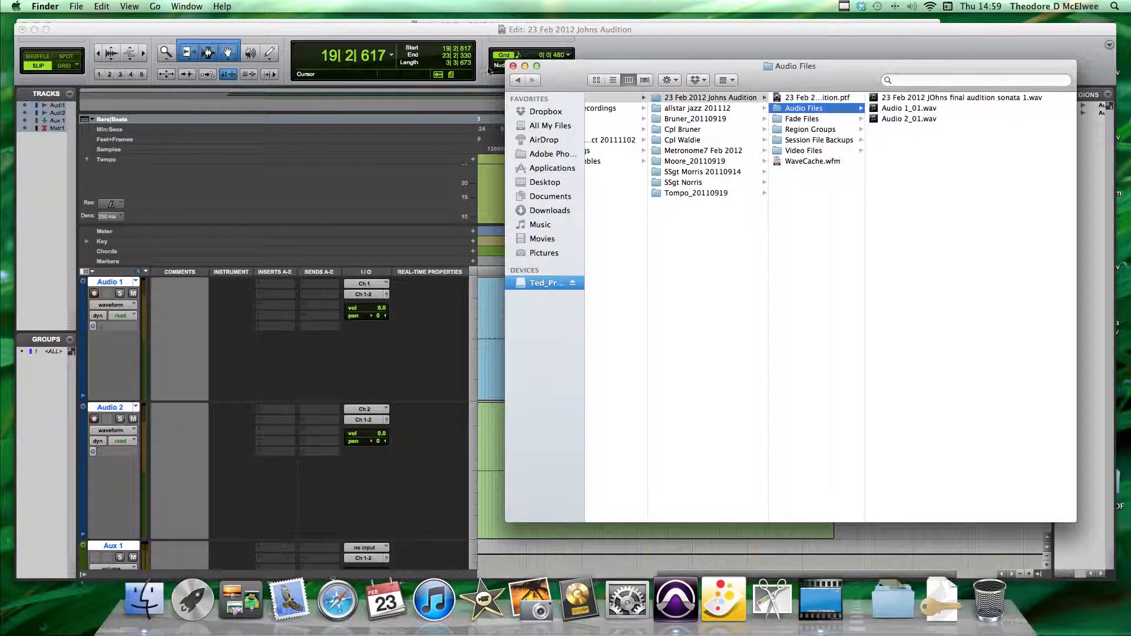
left_click(513, 66)
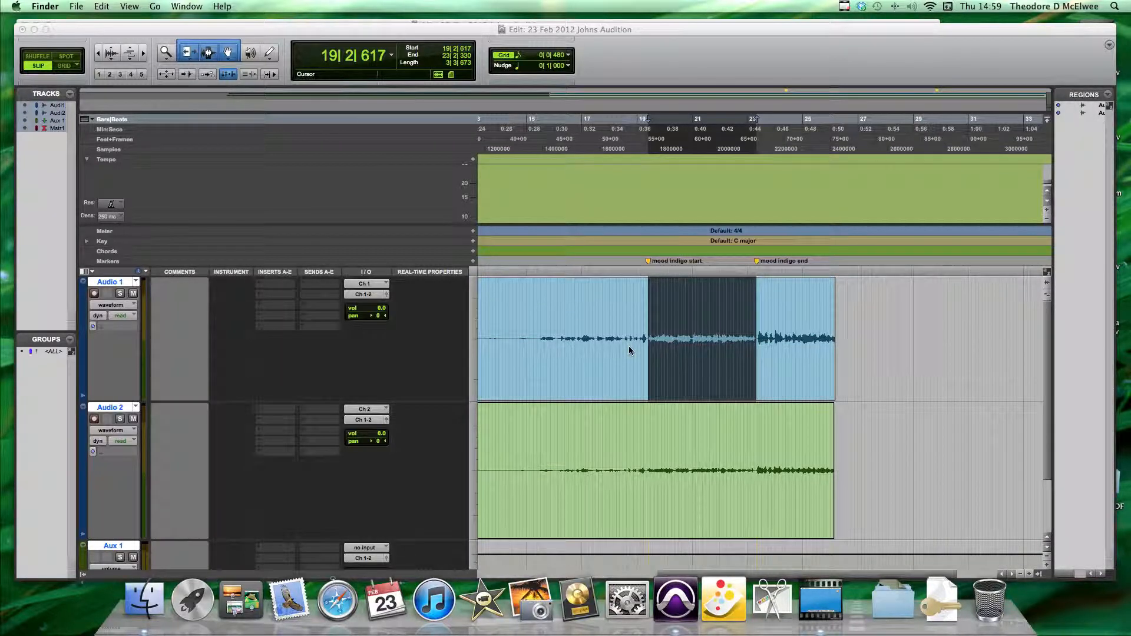
scroll(558, 360, "down", 3)
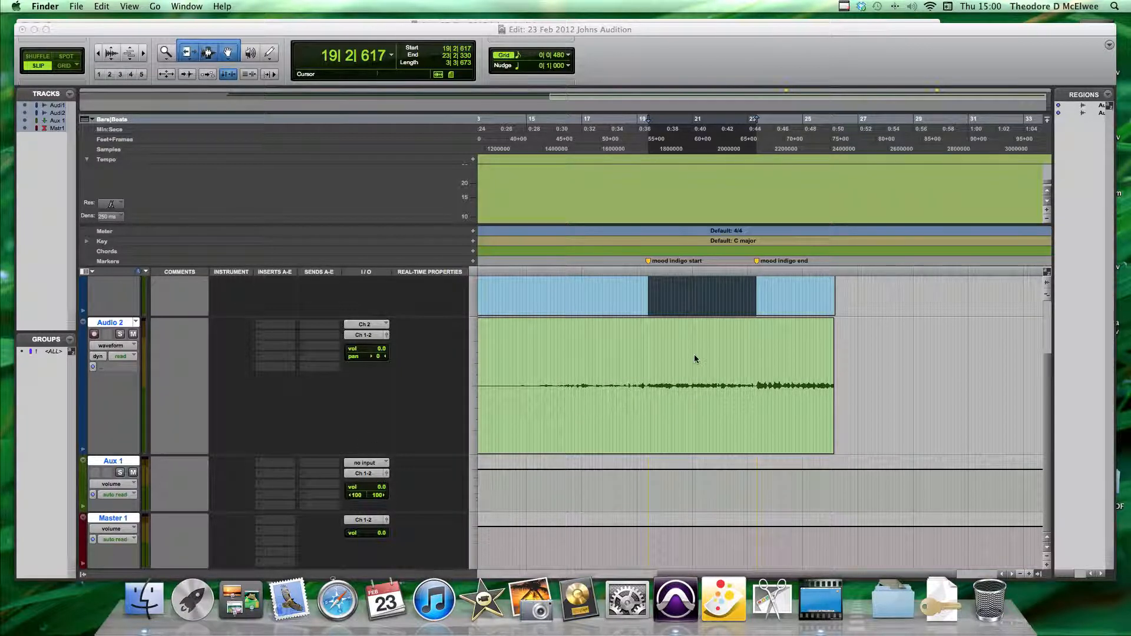
scroll(695, 358, "up", 3)
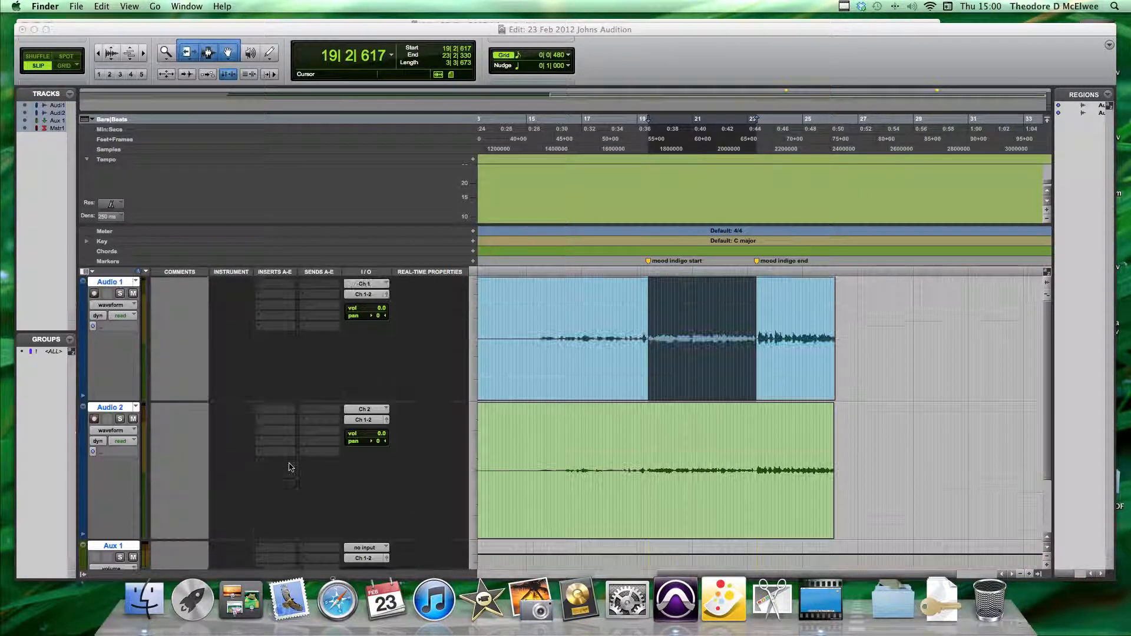
scroll(289, 467, "down", 3)
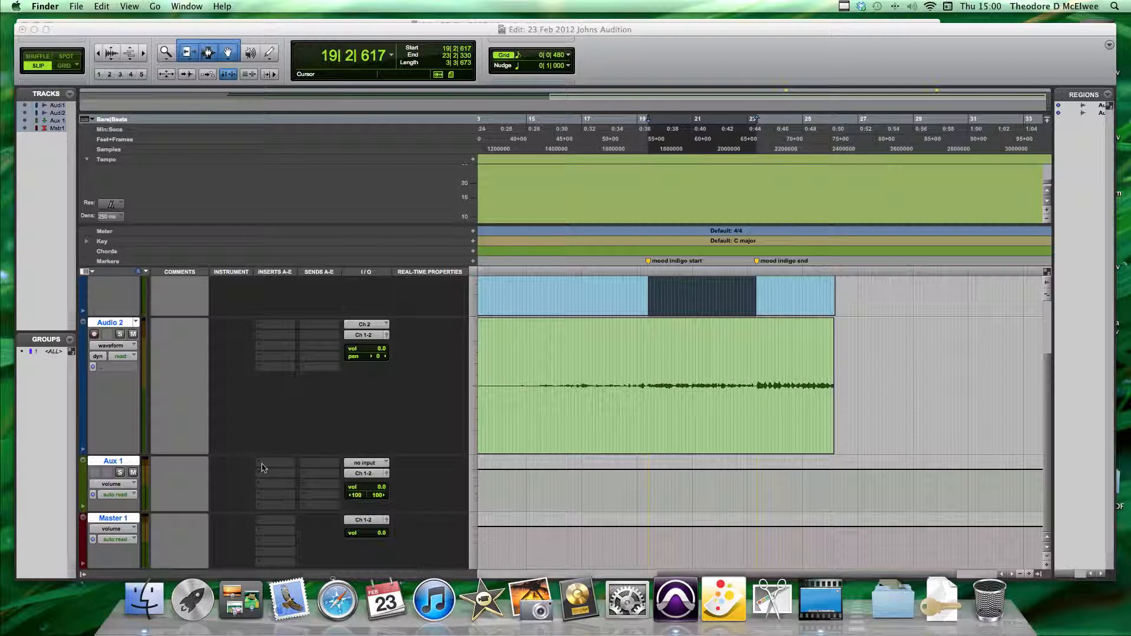
scroll(251, 468, "up", 3)
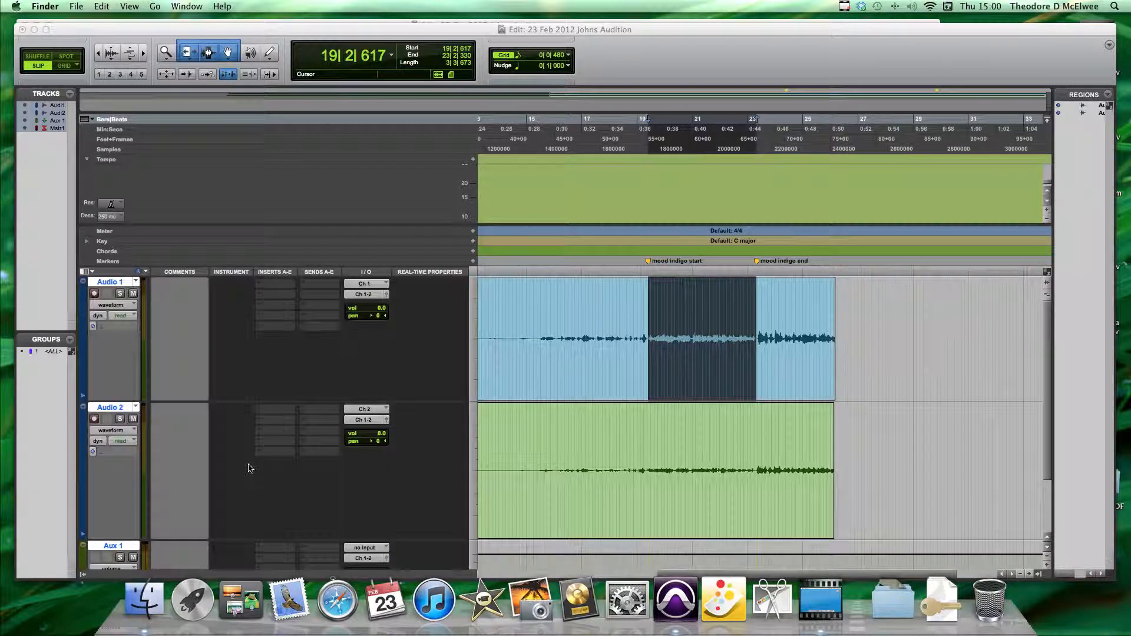
scroll(213, 480, "down", 3)
left_click(264, 464)
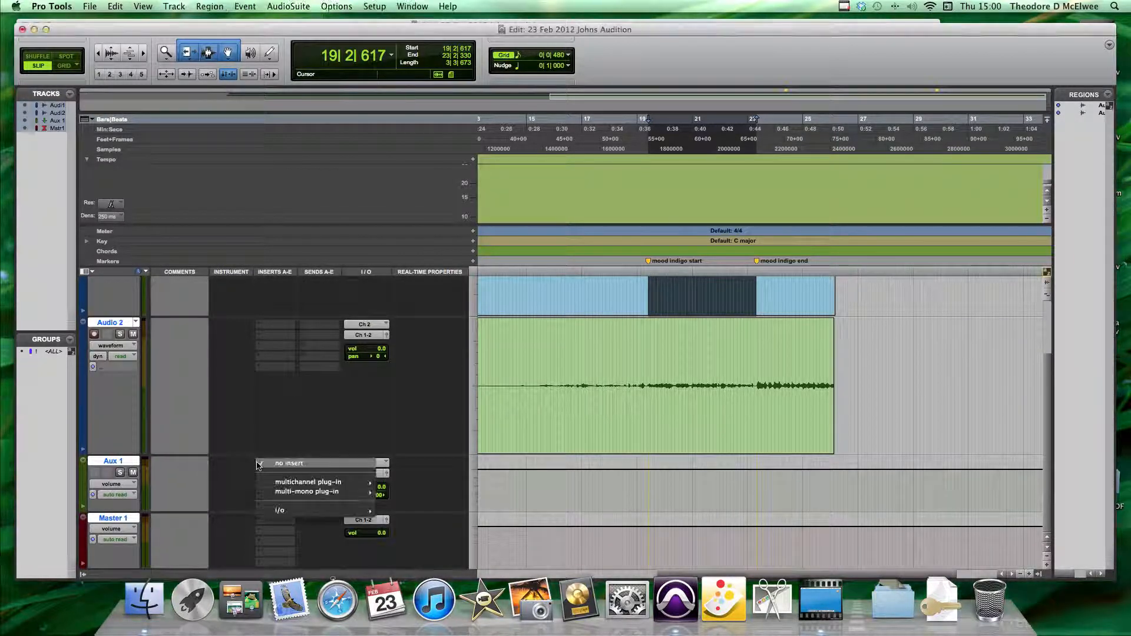
mouse_move(298, 484)
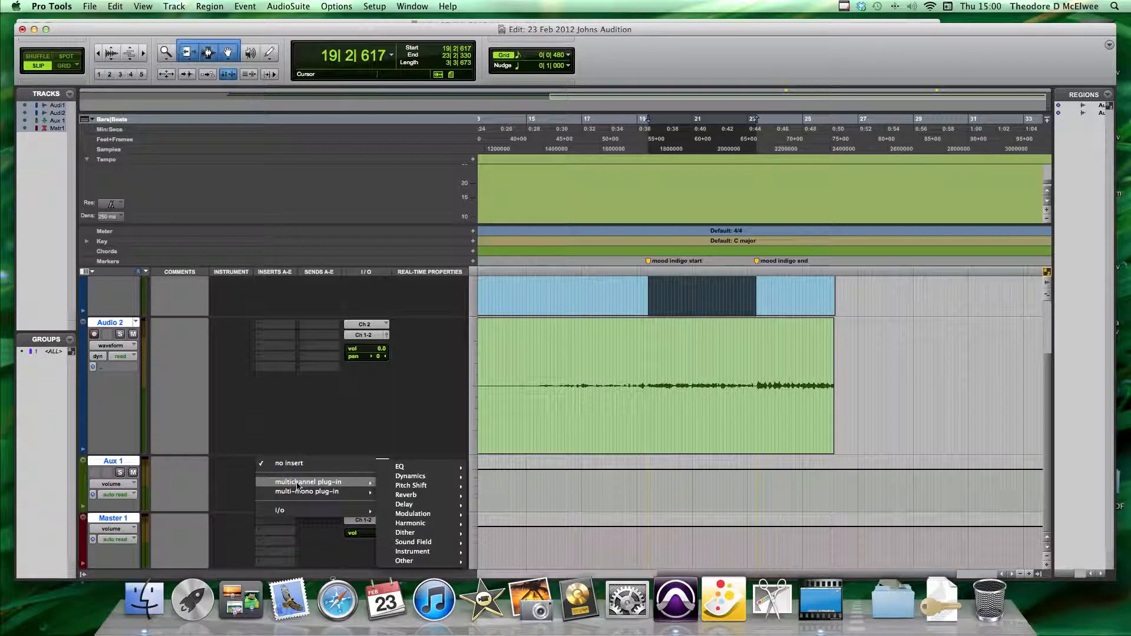
left_click(235, 480)
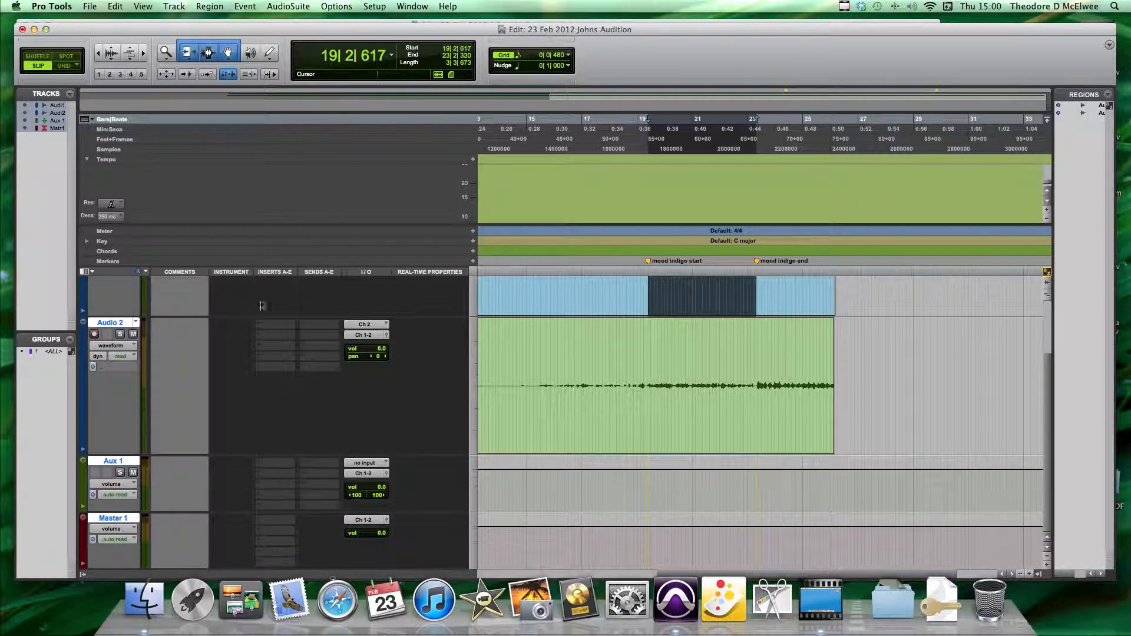
left_click(260, 466)
mouse_move(297, 485)
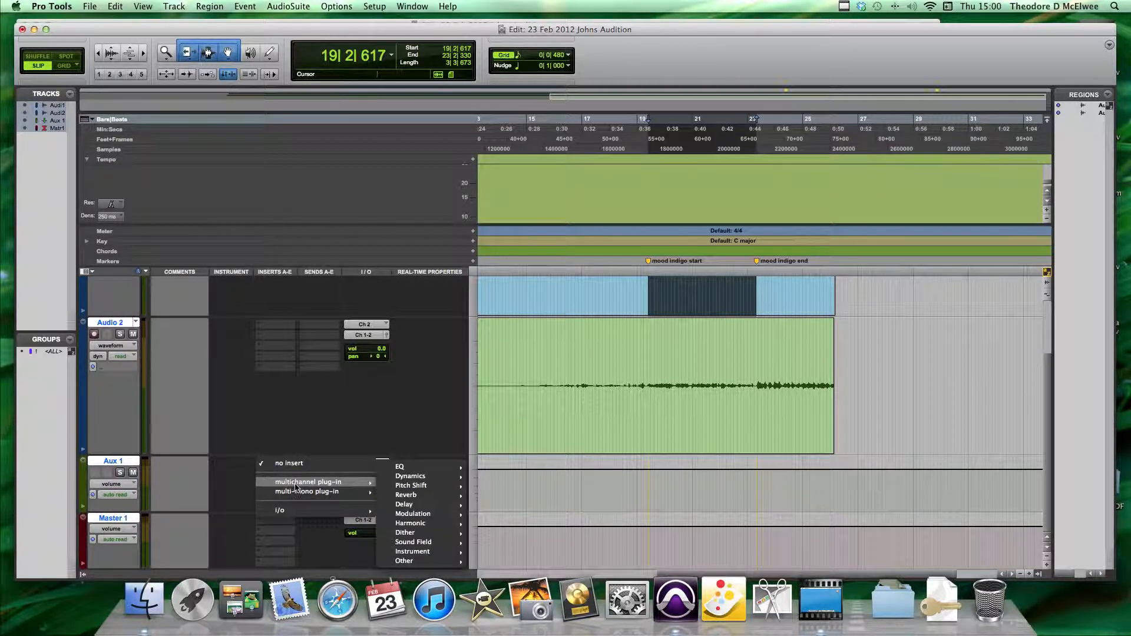
left_click(182, 497)
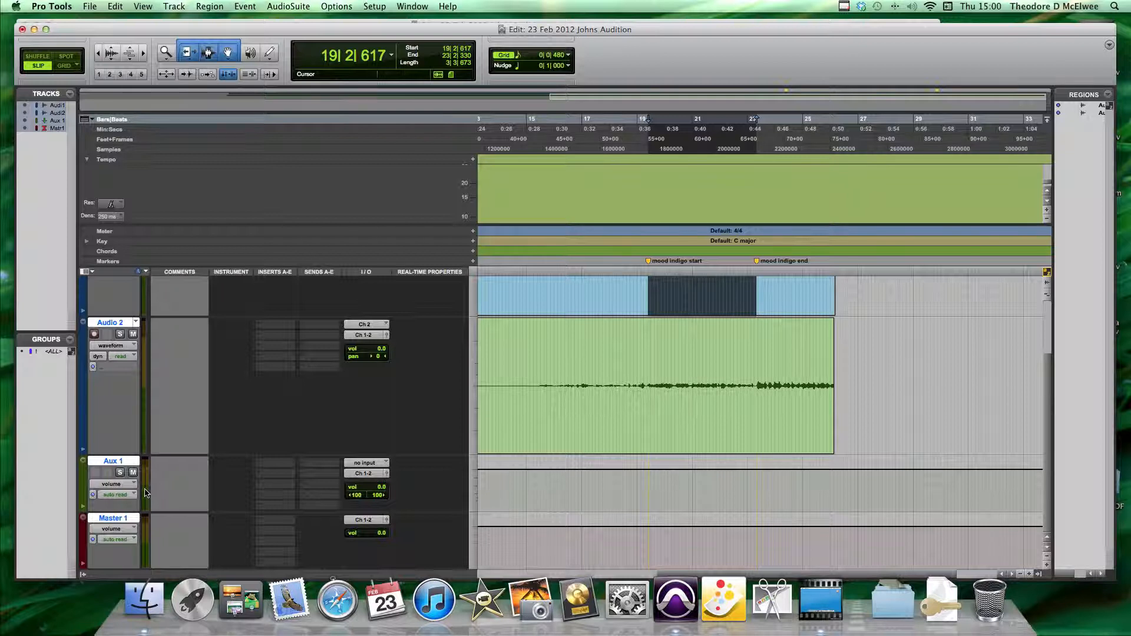
Insert the multichannel AIR Reverb (stereo) plug-in in Aux 1's first insert slot and close its window.
left_click(274, 463)
mouse_move(292, 484)
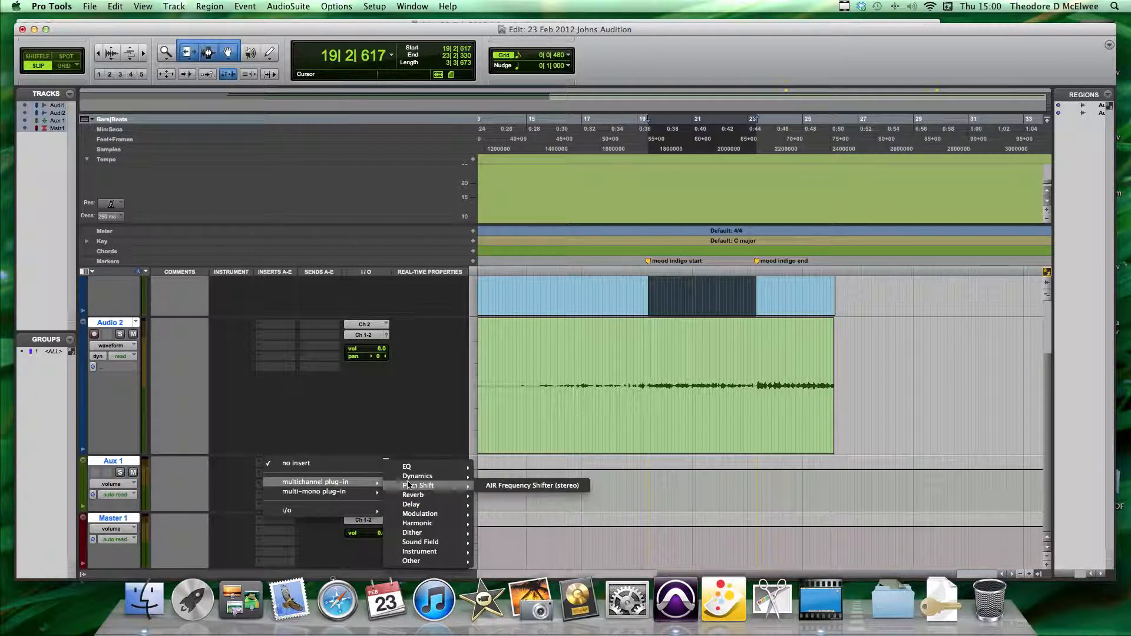
mouse_move(419, 499)
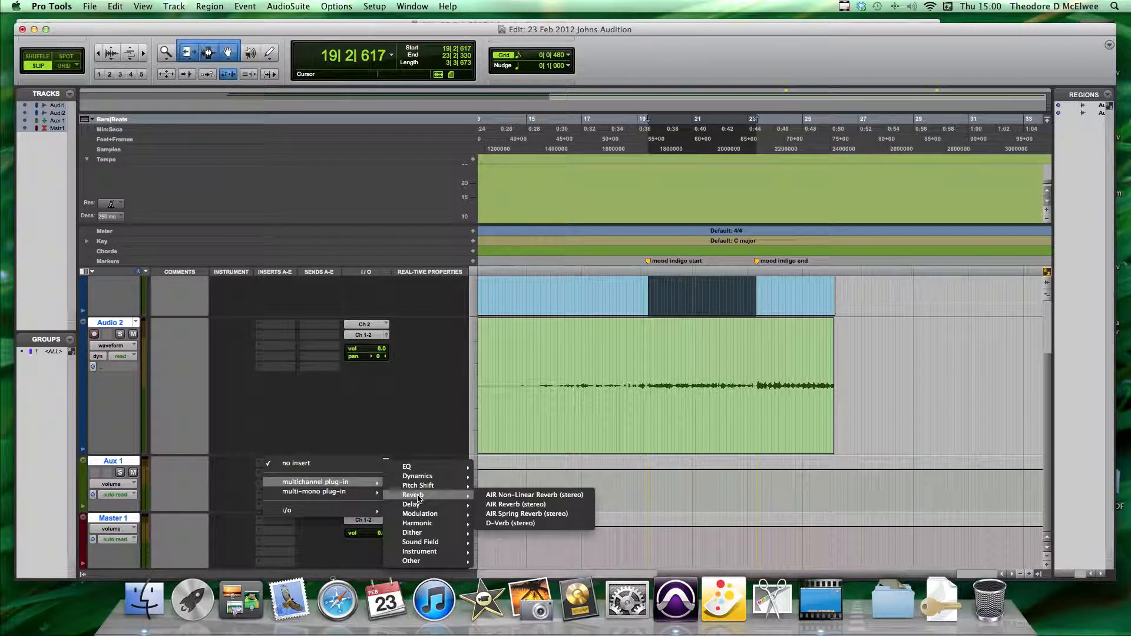
left_click(502, 505)
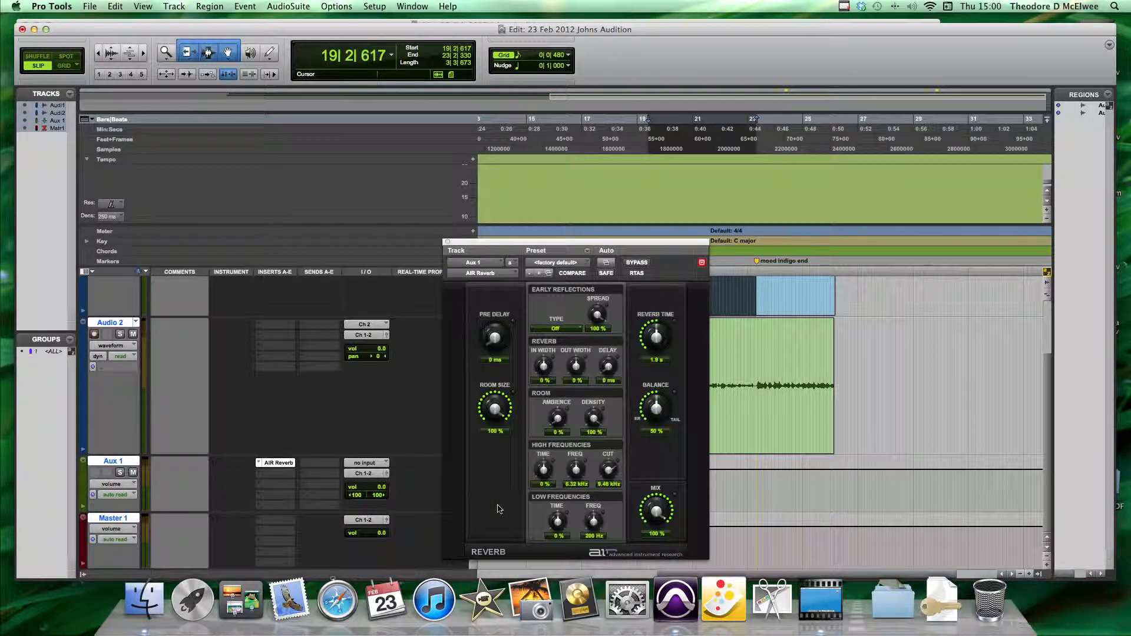
left_click(448, 242)
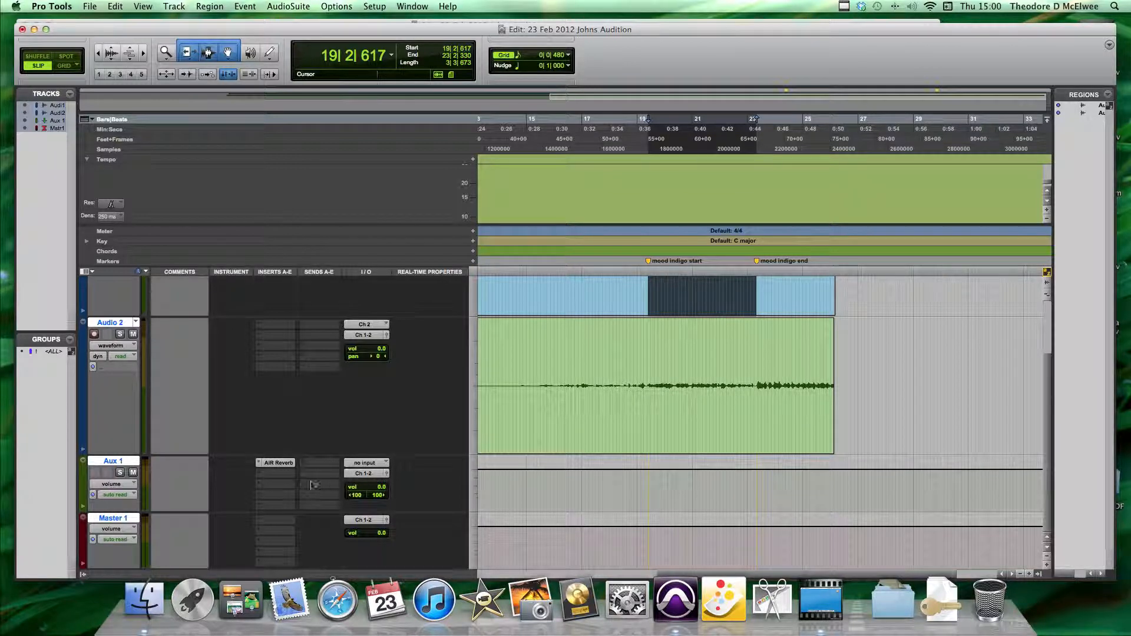
Mute the Audio 2 track and add a send to Bus 1-2 (Stereo) in Audio 1's first send slot.
scroll(309, 489, "up", 3)
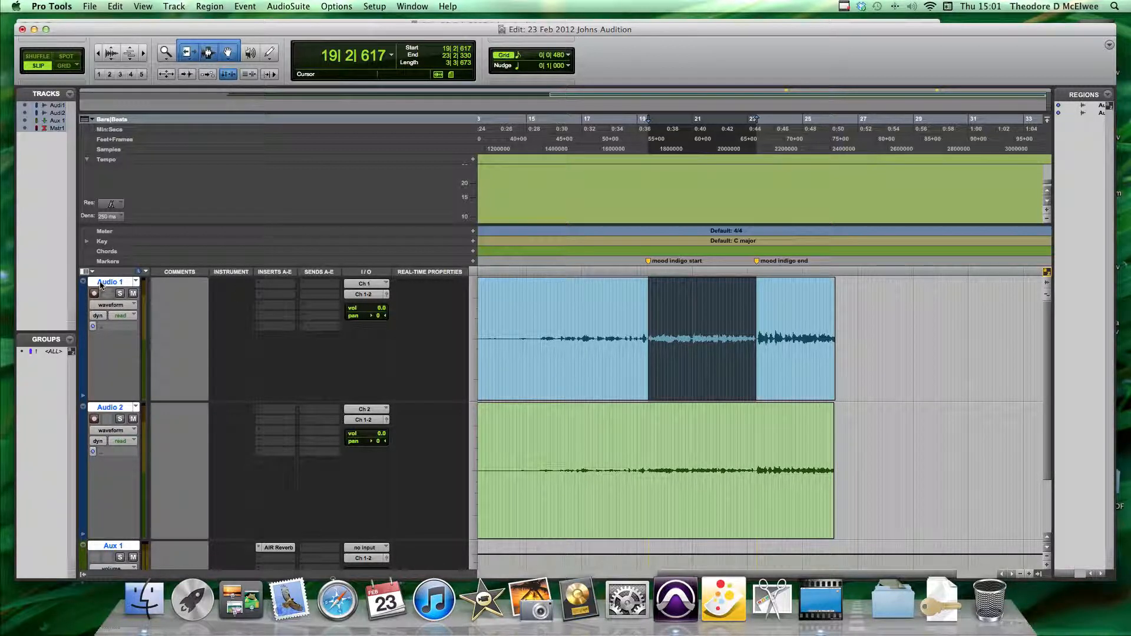
left_click(133, 420)
left_click(305, 288)
left_click(308, 289)
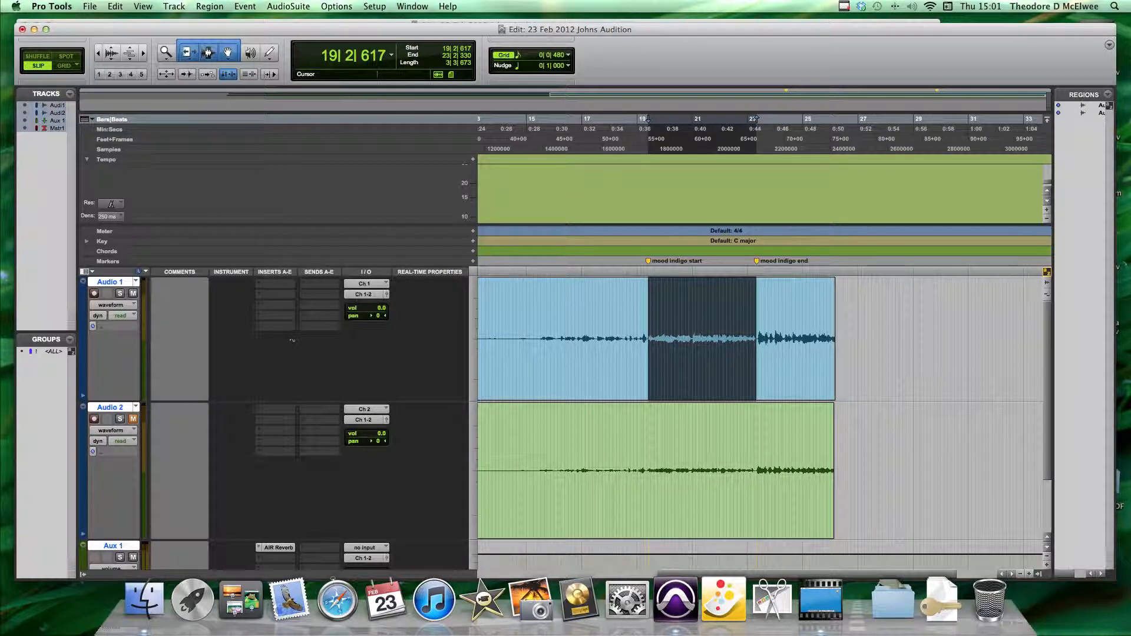
left_click(306, 287)
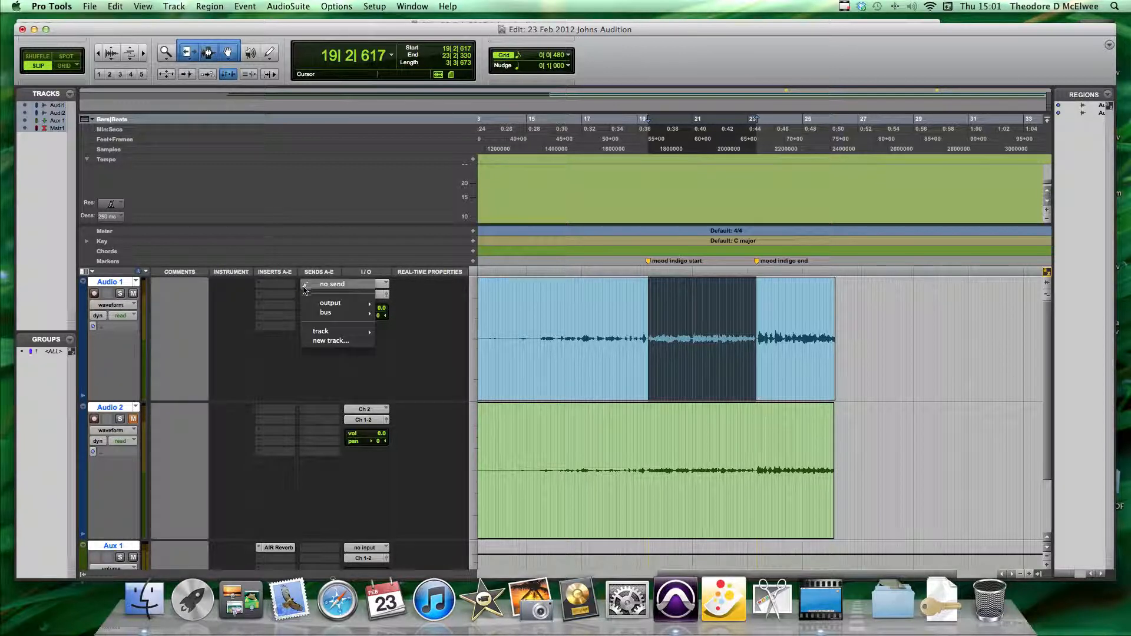
mouse_move(331, 314)
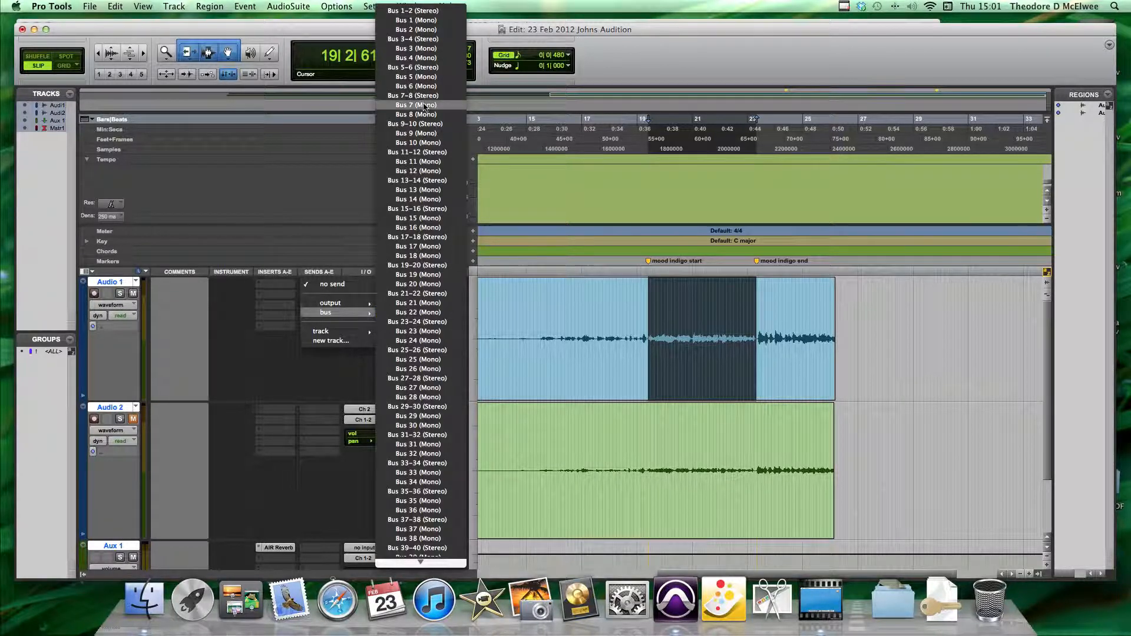
left_click(413, 12)
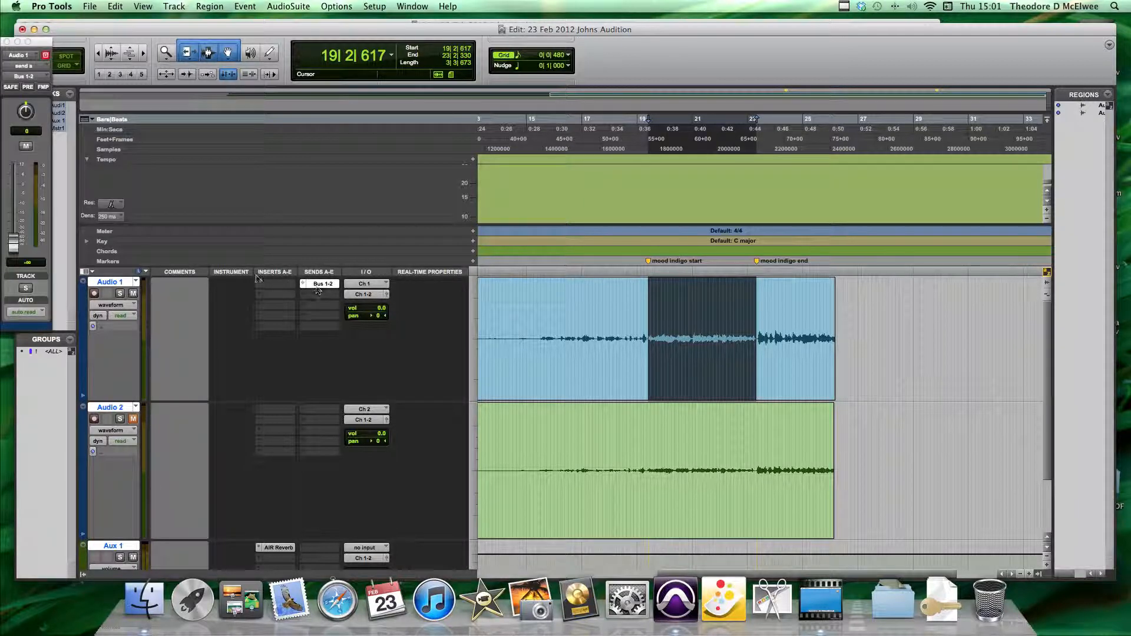
Set the level of Audio 1's Bus 1-2 send to 0.0 dB.
mouse_move(20, 241)
left_mouse_down()
mouse_move(16, 189)
mouse_move(16, 253)
left_mouse_up()
left_click(14, 245, "alt")
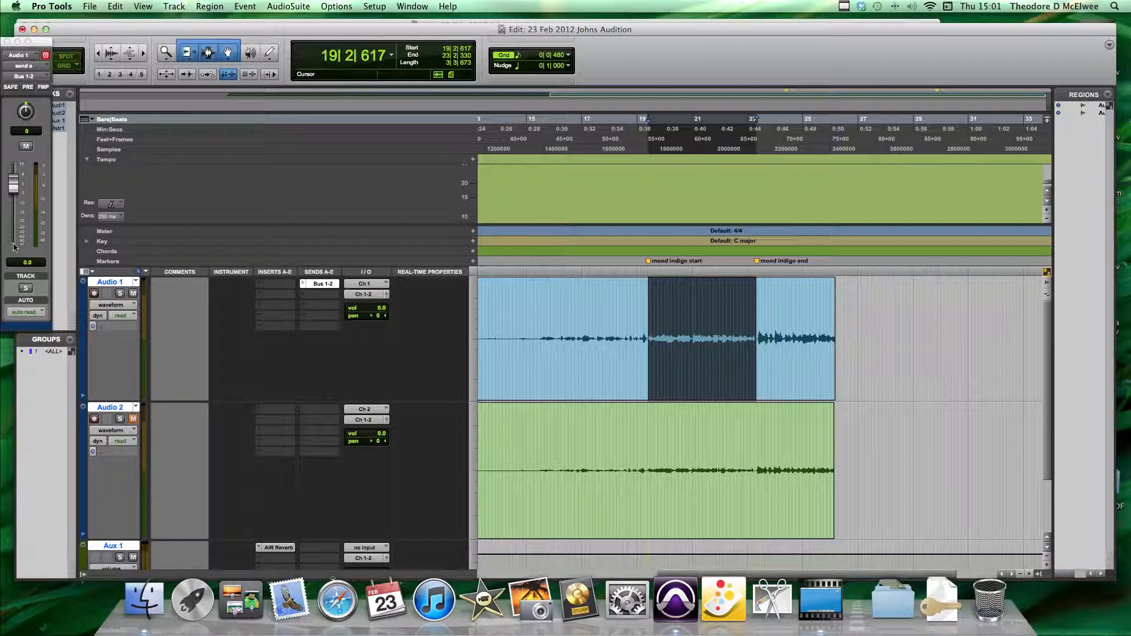
left_click_drag(21, 184, 15, 243)
left_click(14, 242, "alt")
Set the input of the Aux 1 track to Bus 1-2 (Stereo).
scroll(352, 461, "down", 3)
scroll(352, 460, "up", 3)
scroll(361, 498, "down", 3)
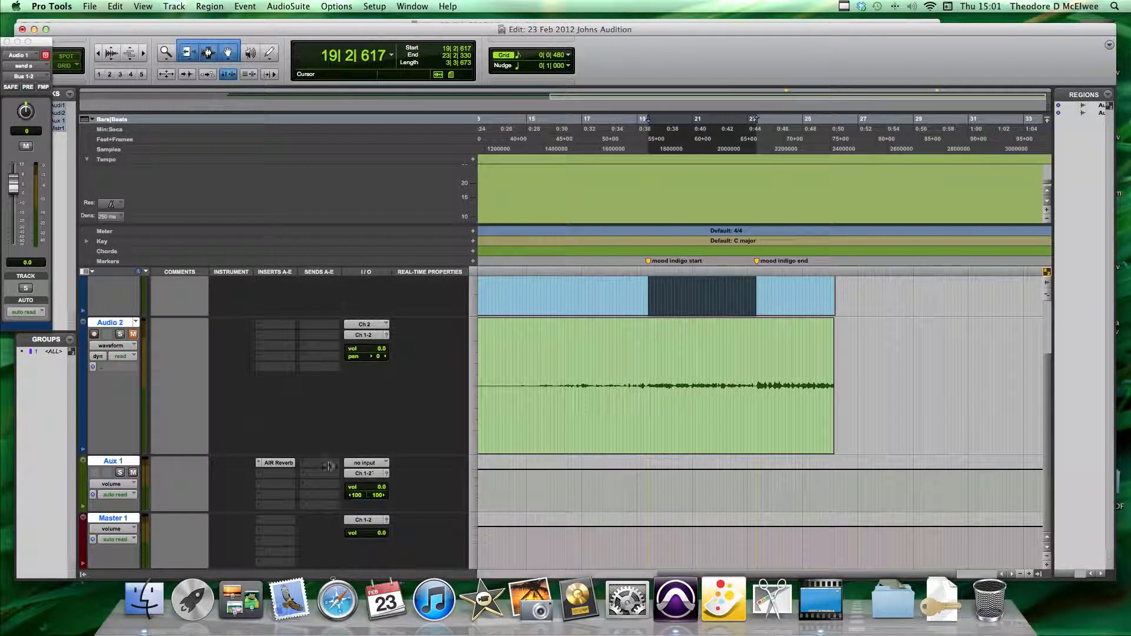
left_click(366, 462)
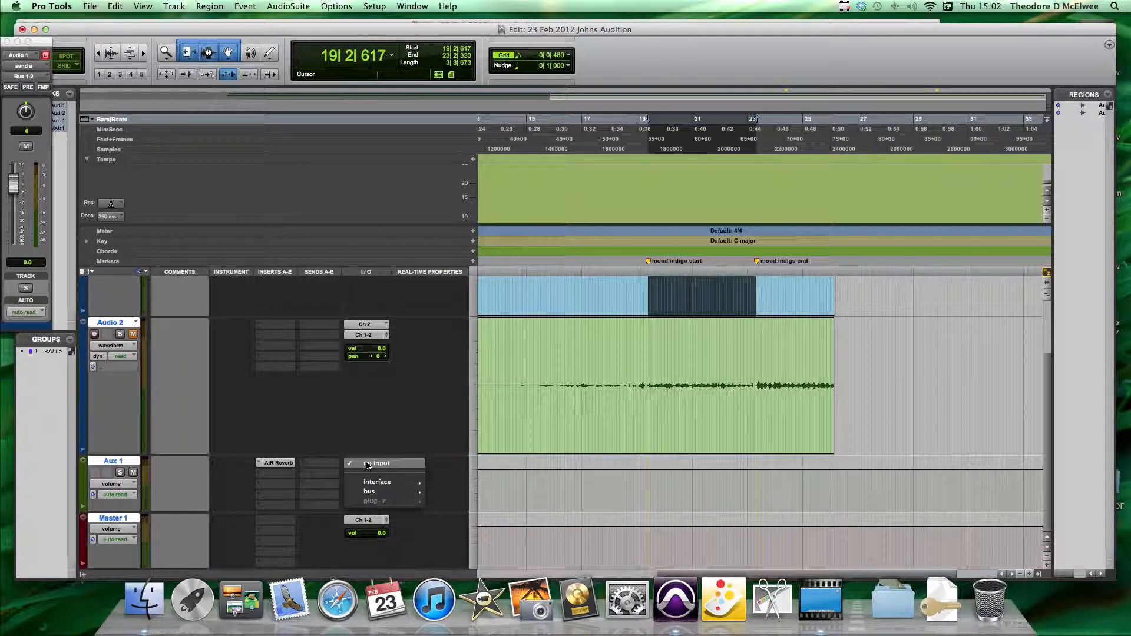
mouse_move(369, 491)
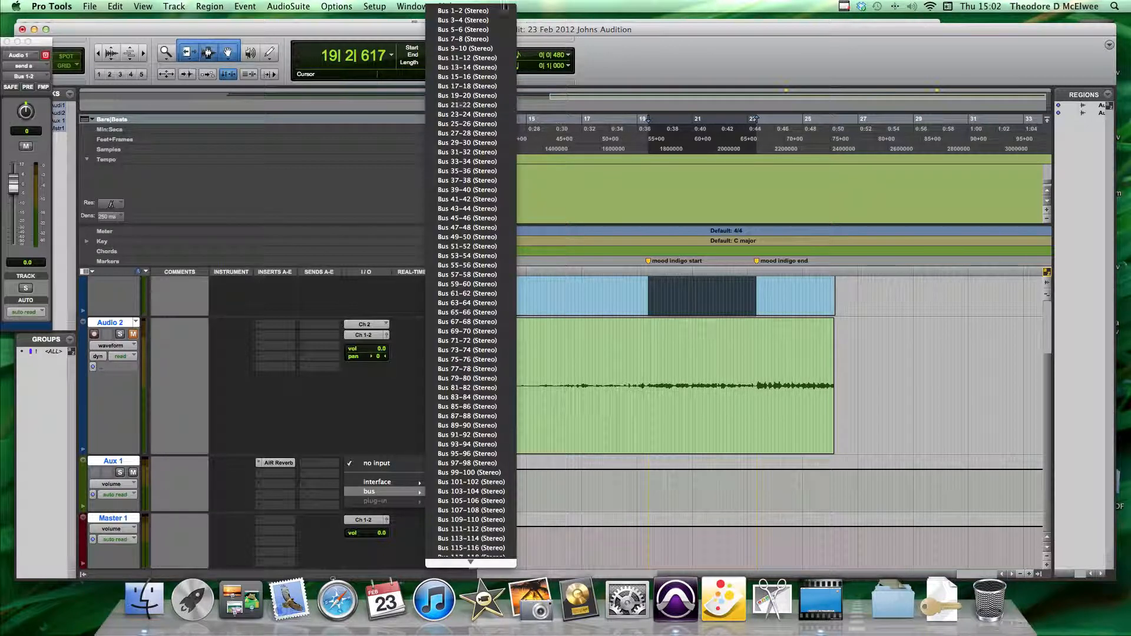
left_click(463, 10)
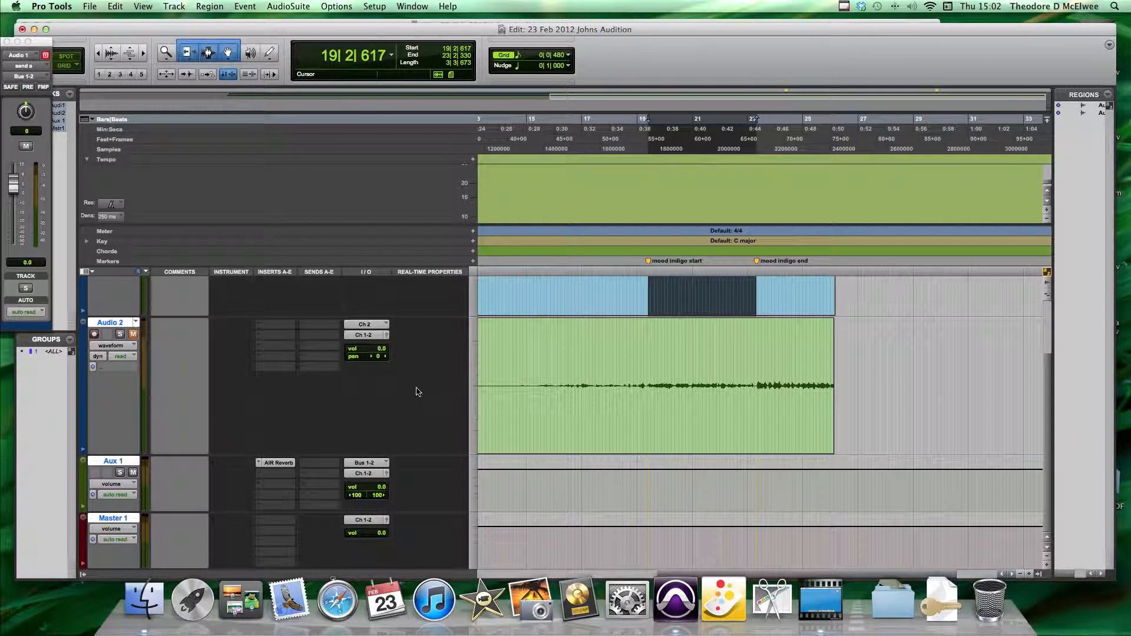
Play the selection and compare Aux 1's meter with Audio 1's Bus 1-2 send muted and unmuted.
key("space")
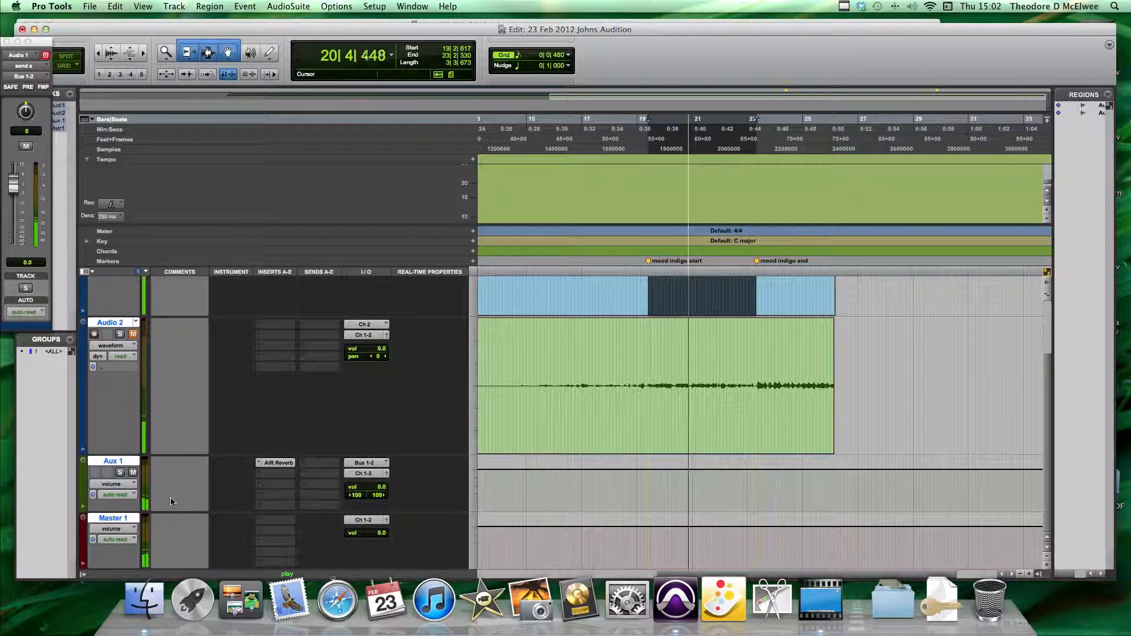
scroll(235, 497, "up", 3)
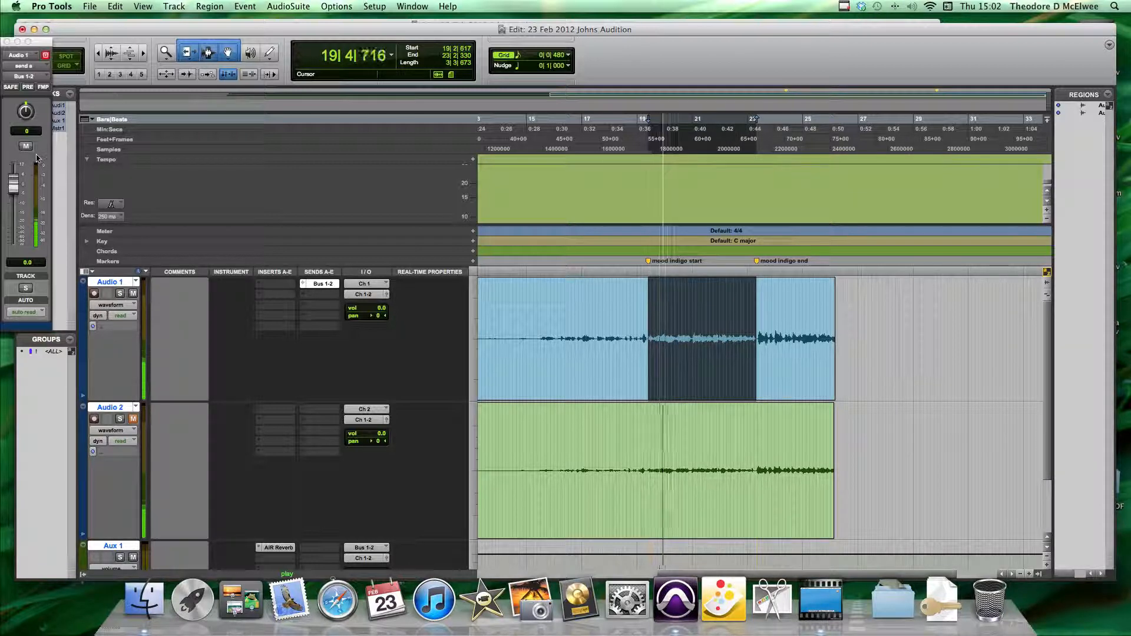
left_click(331, 285)
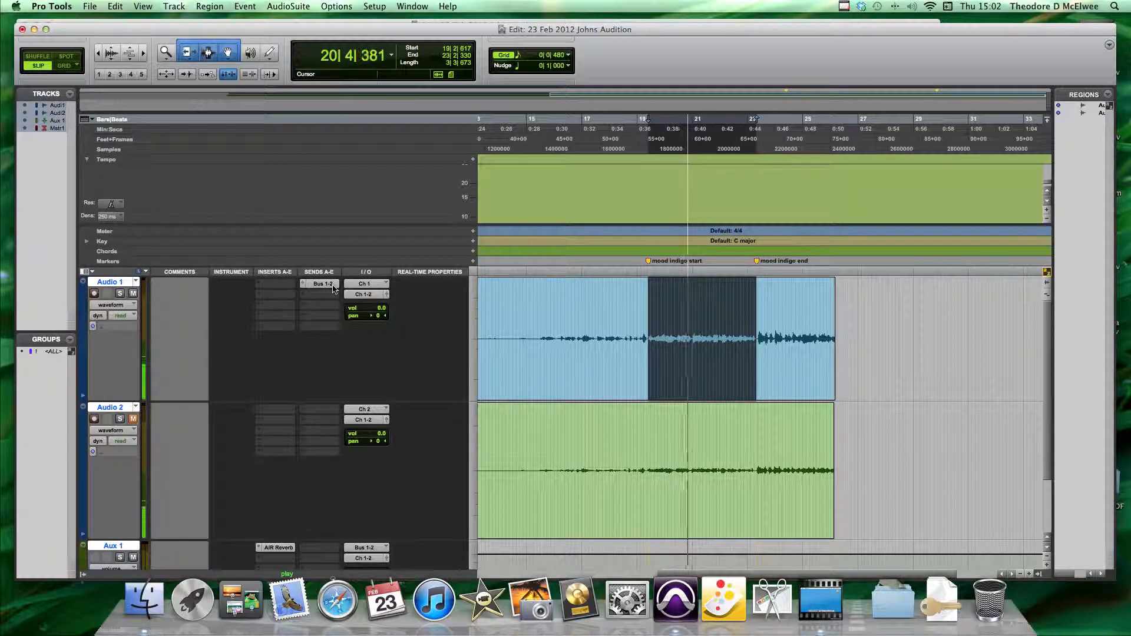
left_click(333, 285)
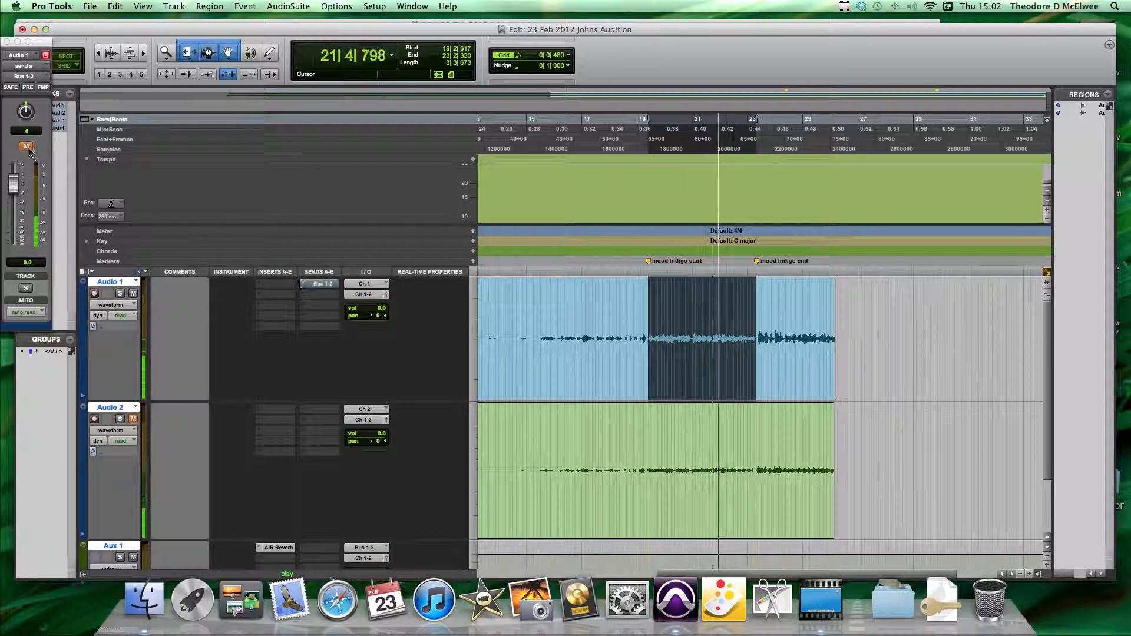
scroll(233, 401, "down", 3)
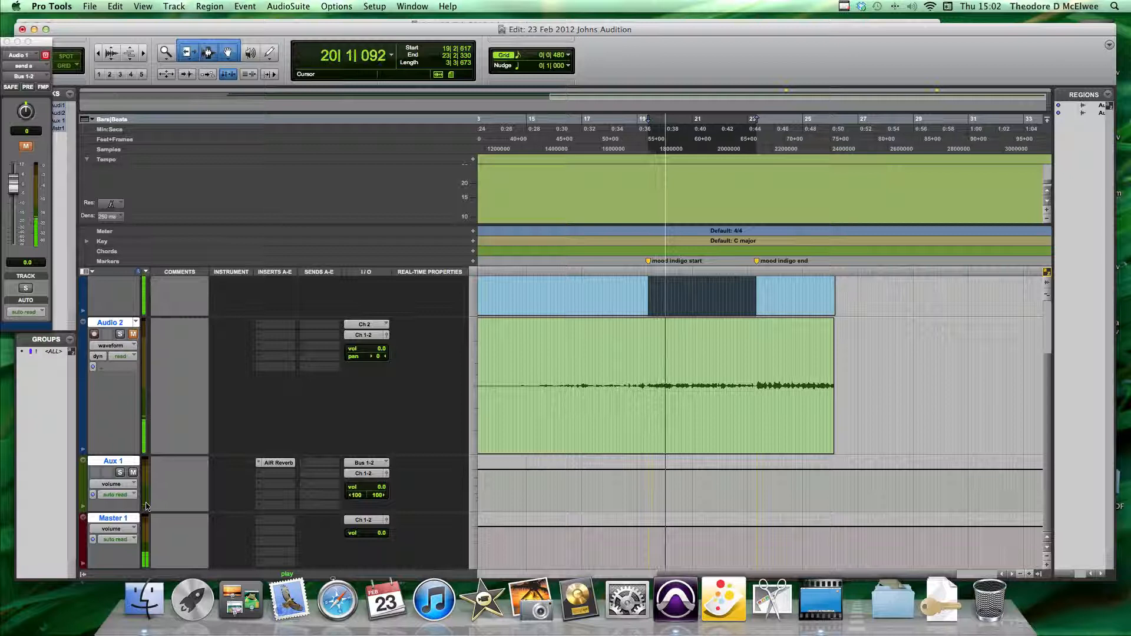
scroll(177, 505, "up", 3)
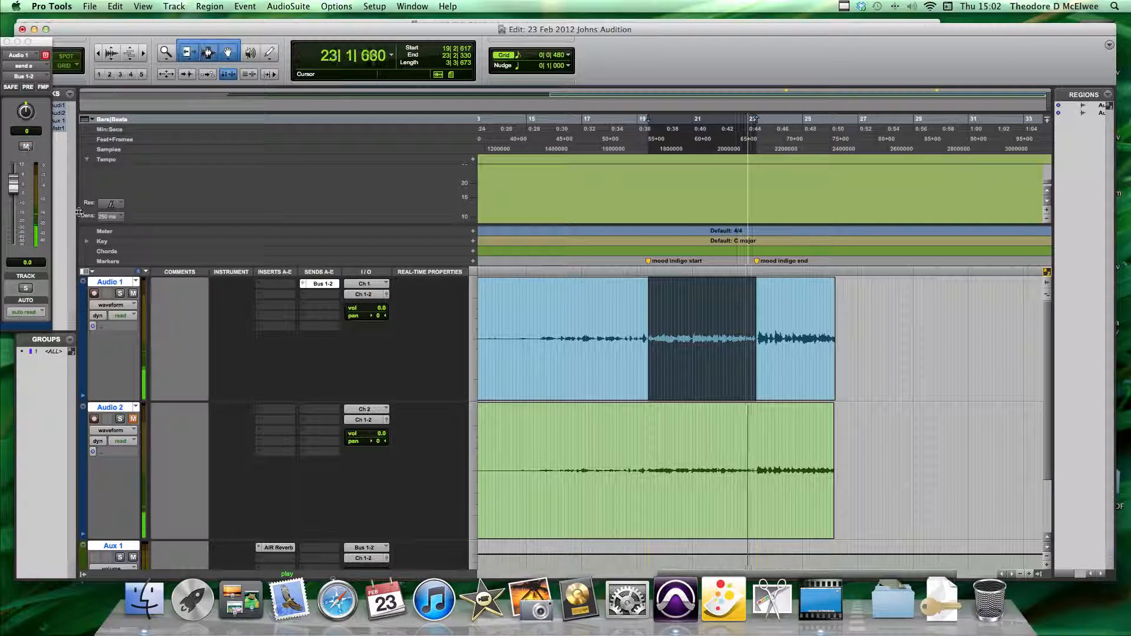
scroll(204, 333, "down", 3)
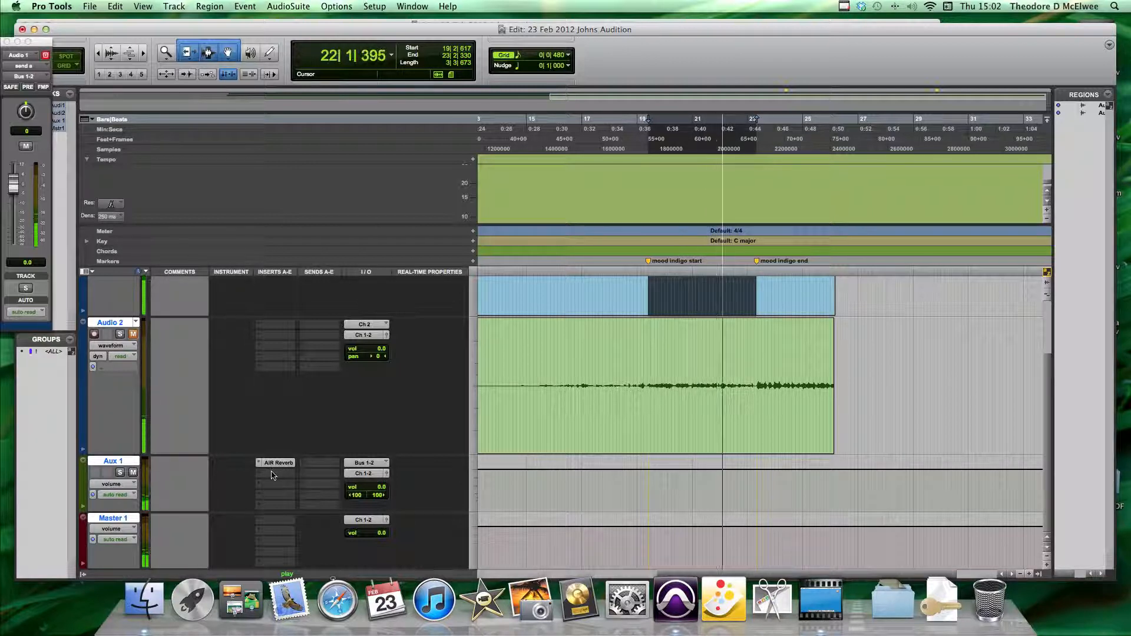
Lower the level of Audio 1's Bus 1-2 send to -10.4 dB and stop playback.
scroll(272, 475, "up", 3)
left_click(332, 286)
left_click(331, 286)
left_click_drag(13, 185, 10, 211)
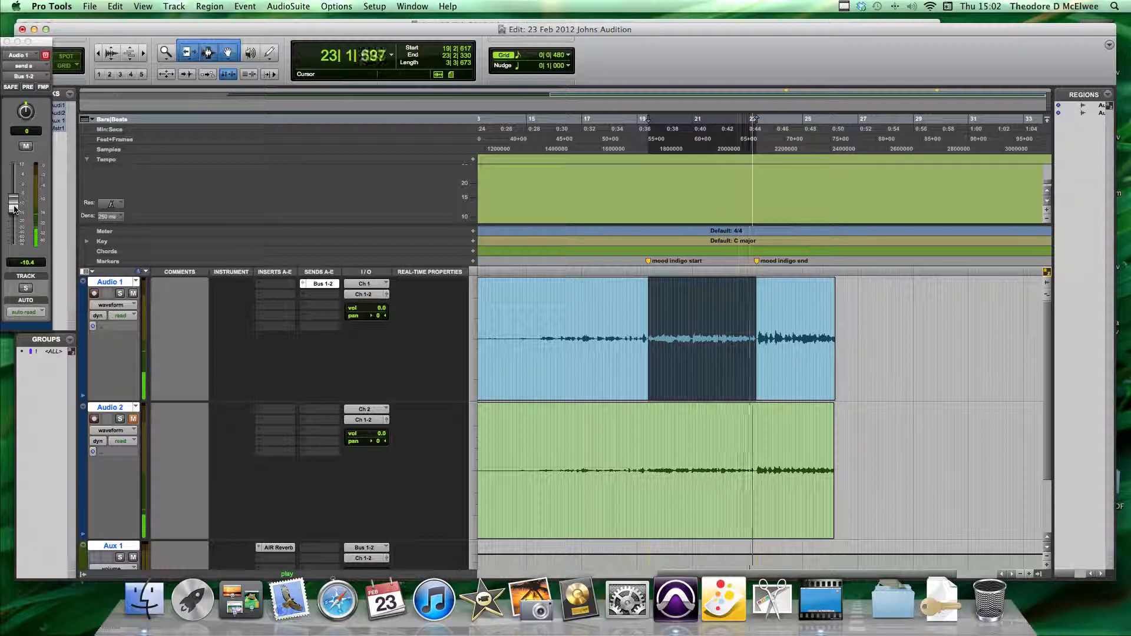
key("space")
Restart playback and insert the multichannel bombfactory BF76 (stereo) dynamics plug-in in Master 1's first insert slot.
scroll(194, 321, "down", 3)
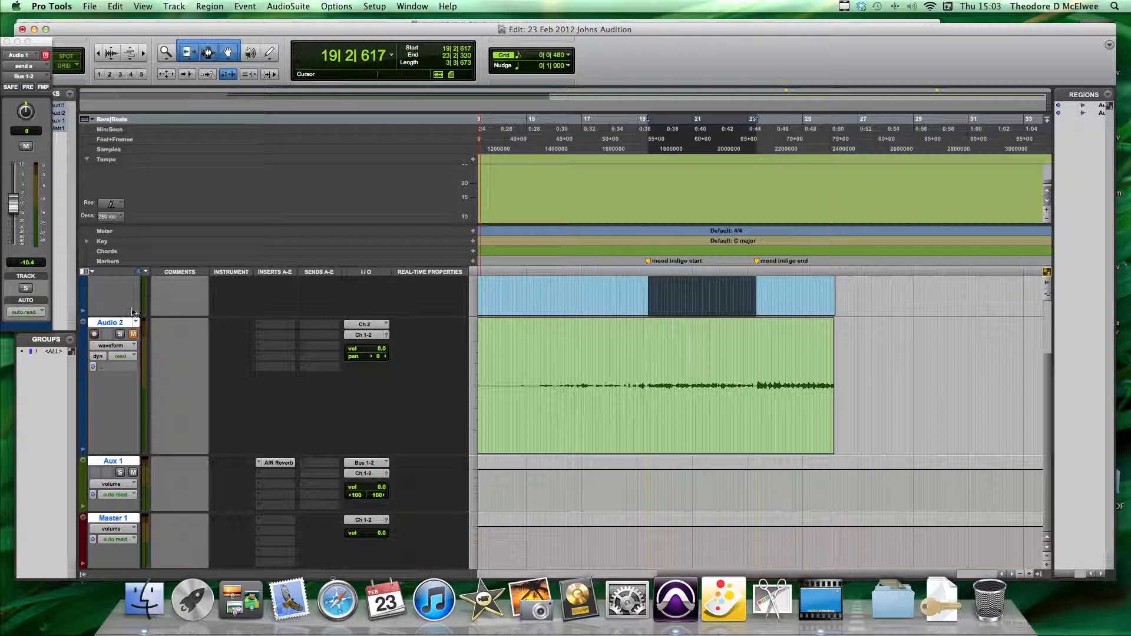
key("space")
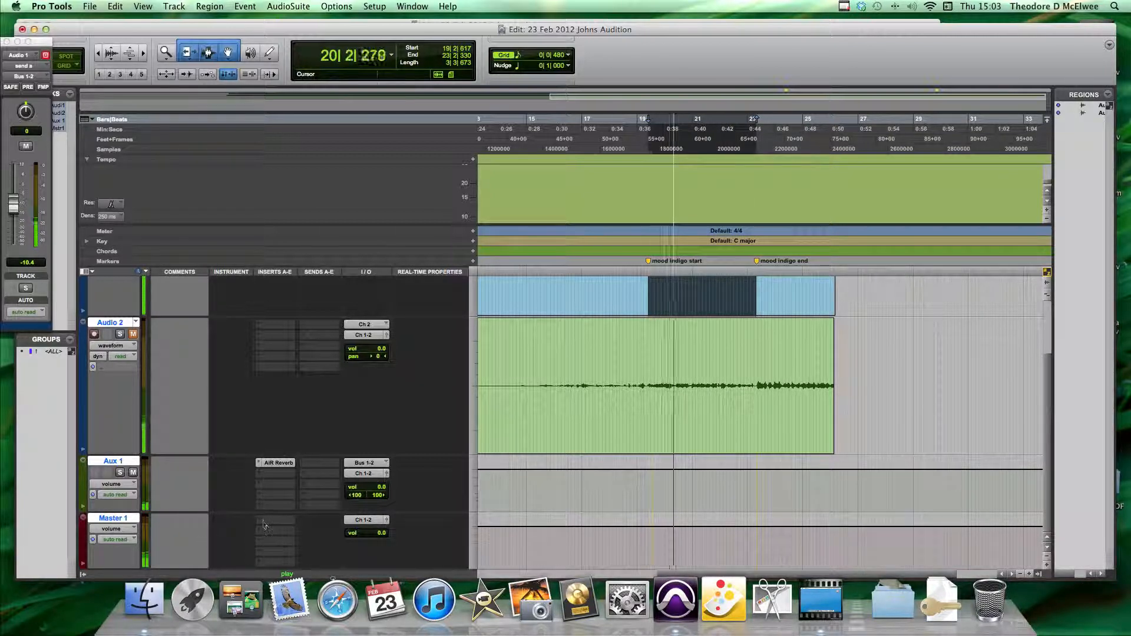
left_click(263, 523)
mouse_move(295, 540)
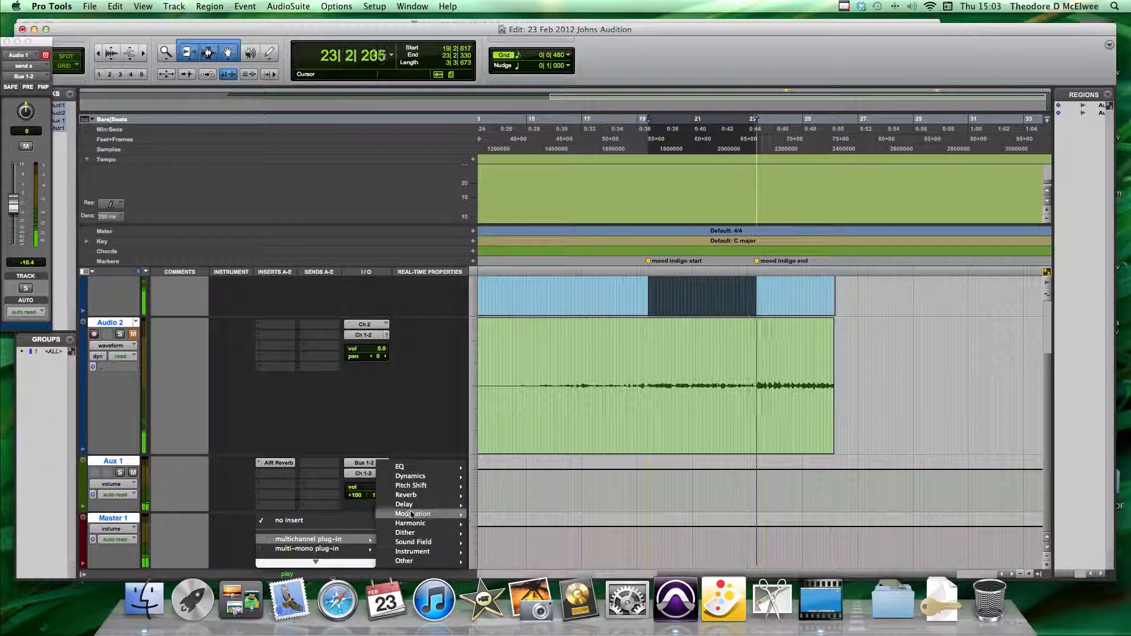
mouse_move(425, 477)
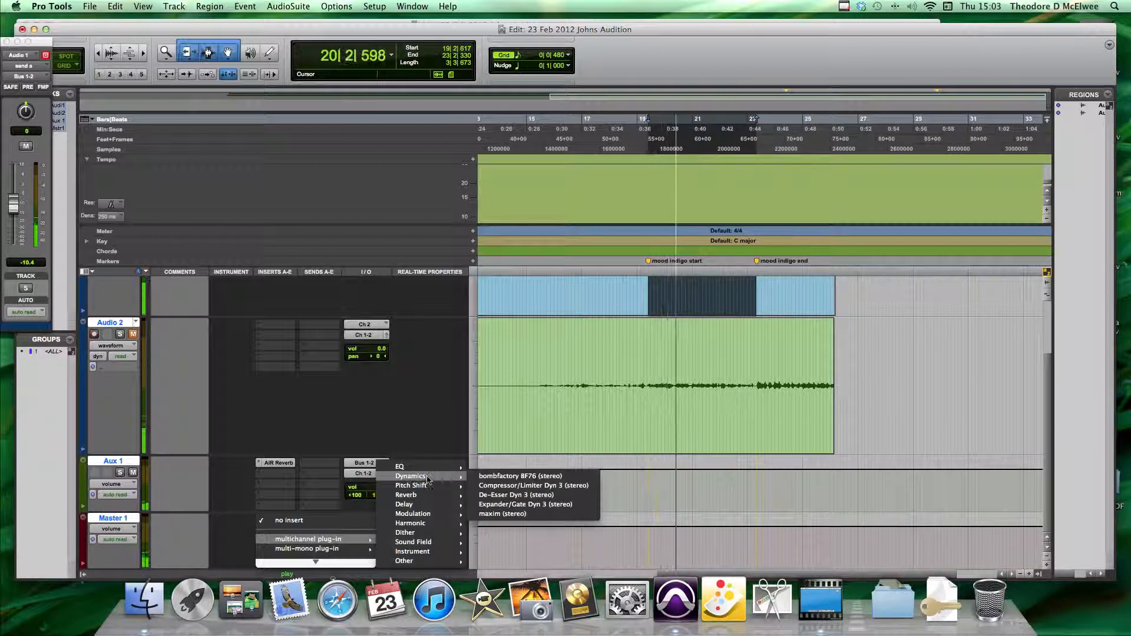
left_click(482, 478)
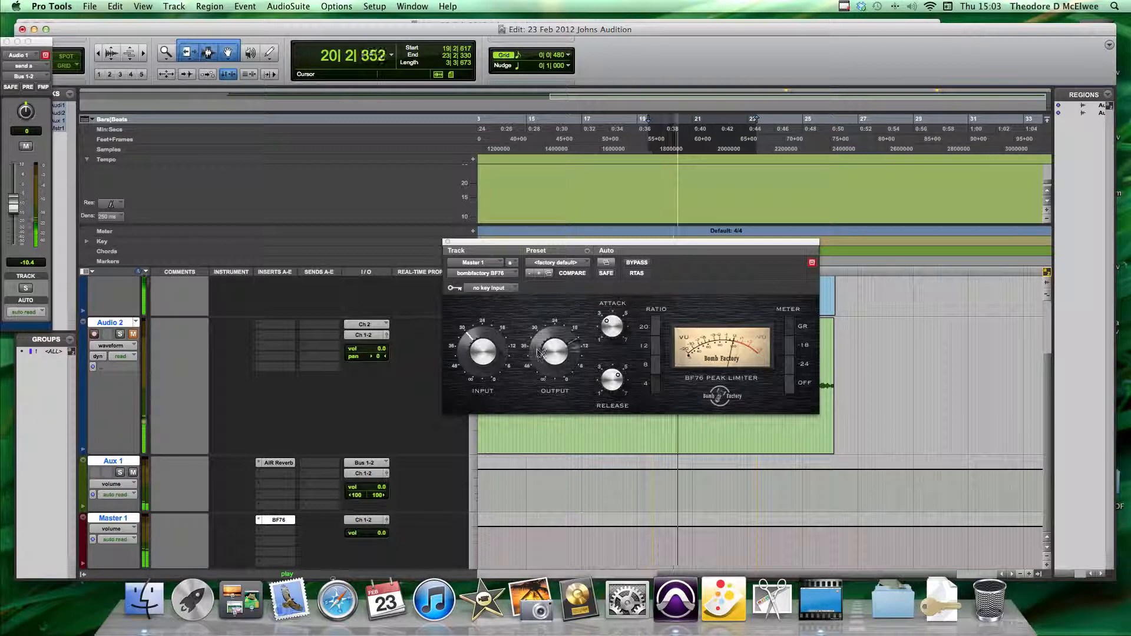
Adjust the output knob of Master 1's BF76 limiter during playback, stop playback and close the plug-in window.
left_click_drag(538, 349, 535, 348)
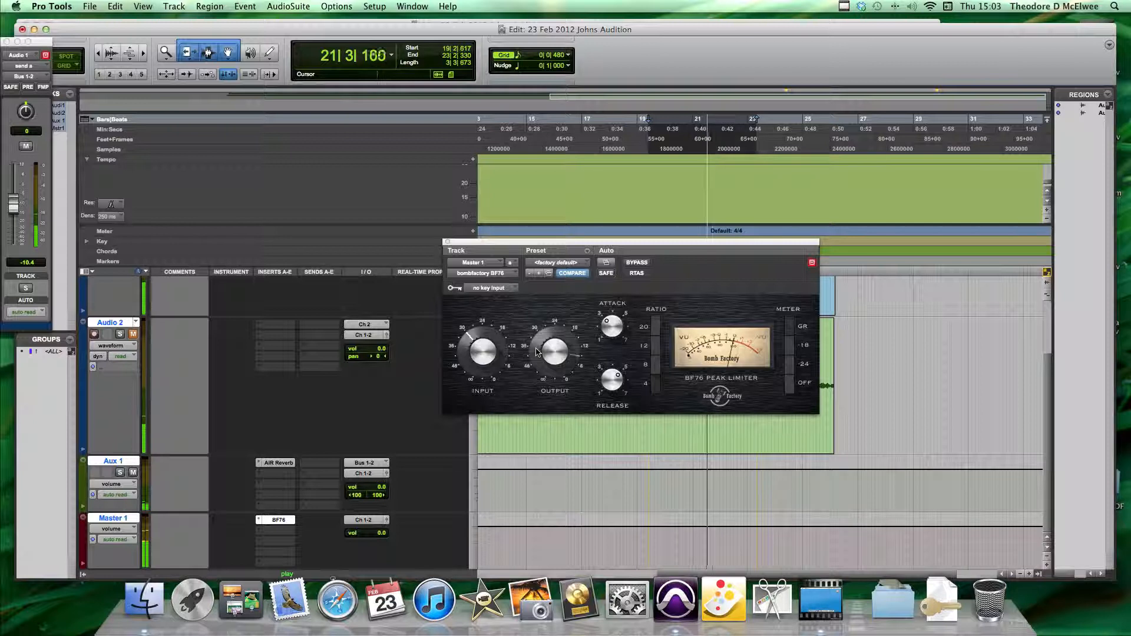
key("space")
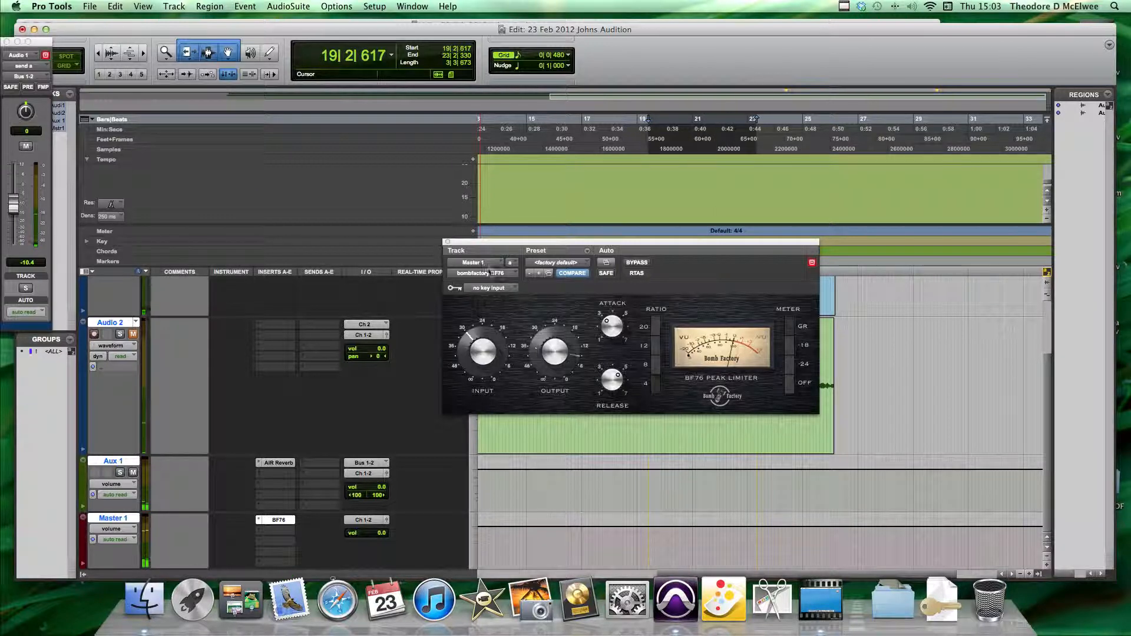
left_click(446, 243)
Look through the multichannel plug-in categories, including EQ, available for Master 1's second insert slot.
left_click(261, 534)
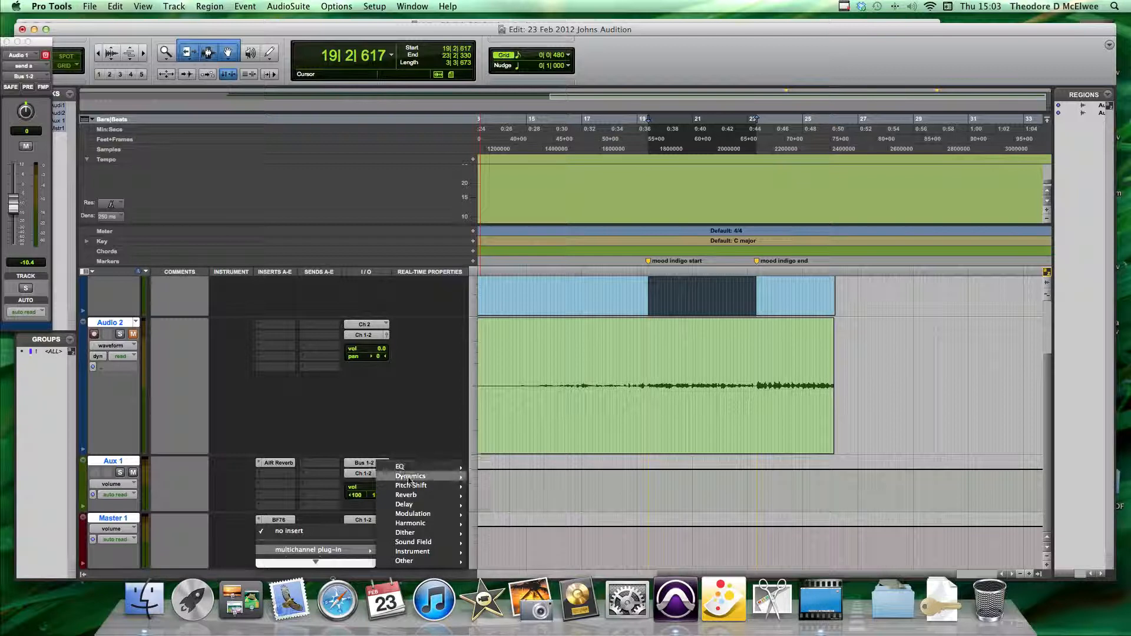
mouse_move(412, 476)
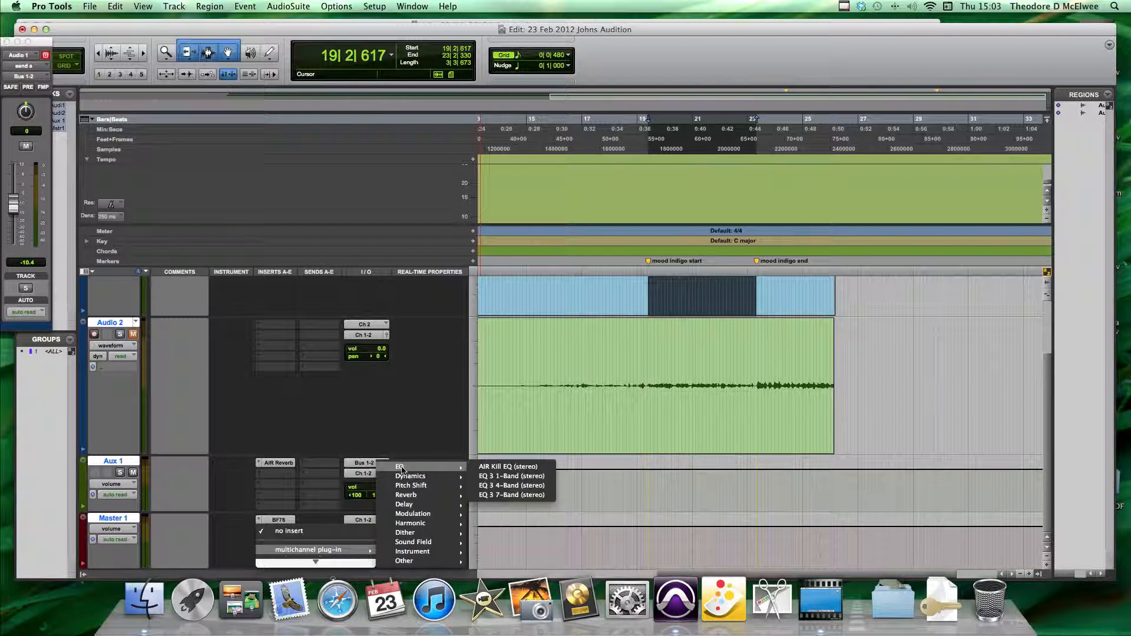
left_click(228, 554)
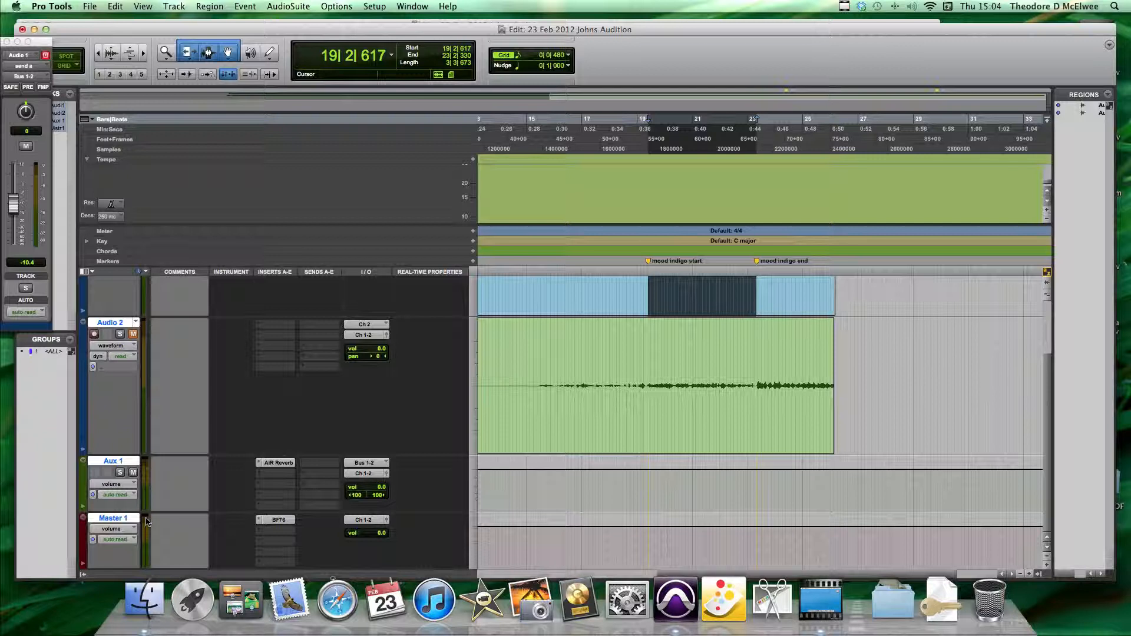
Play the selection again, reopen the BF76 limiter on Master 1 and readjust its output knob.
scroll(146, 521, "up", 3)
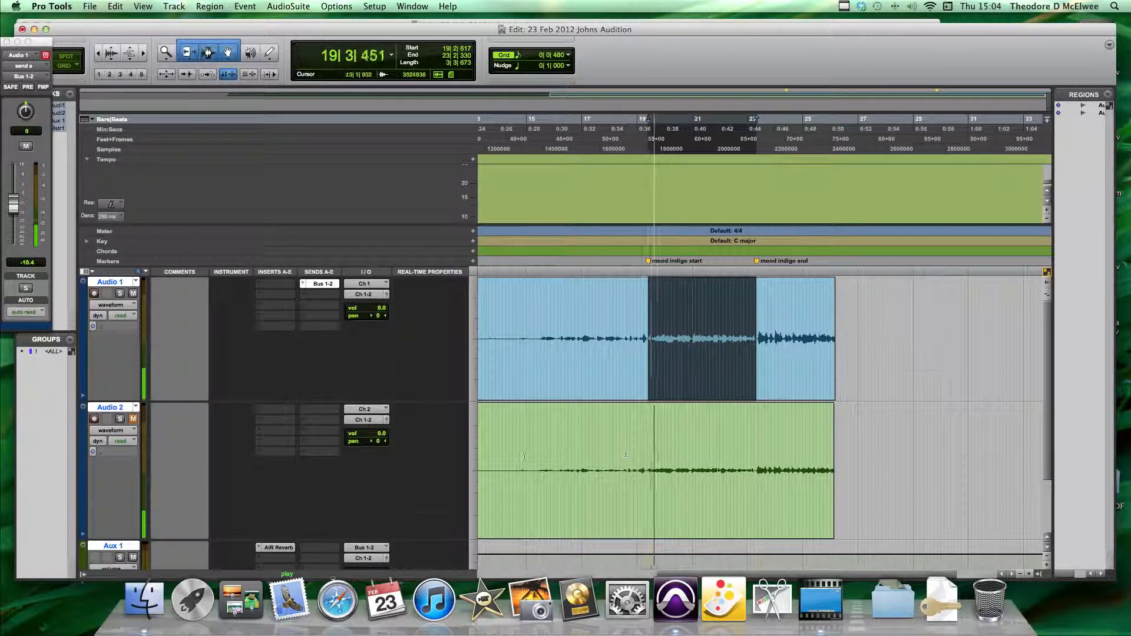
scroll(681, 430, "down", 3)
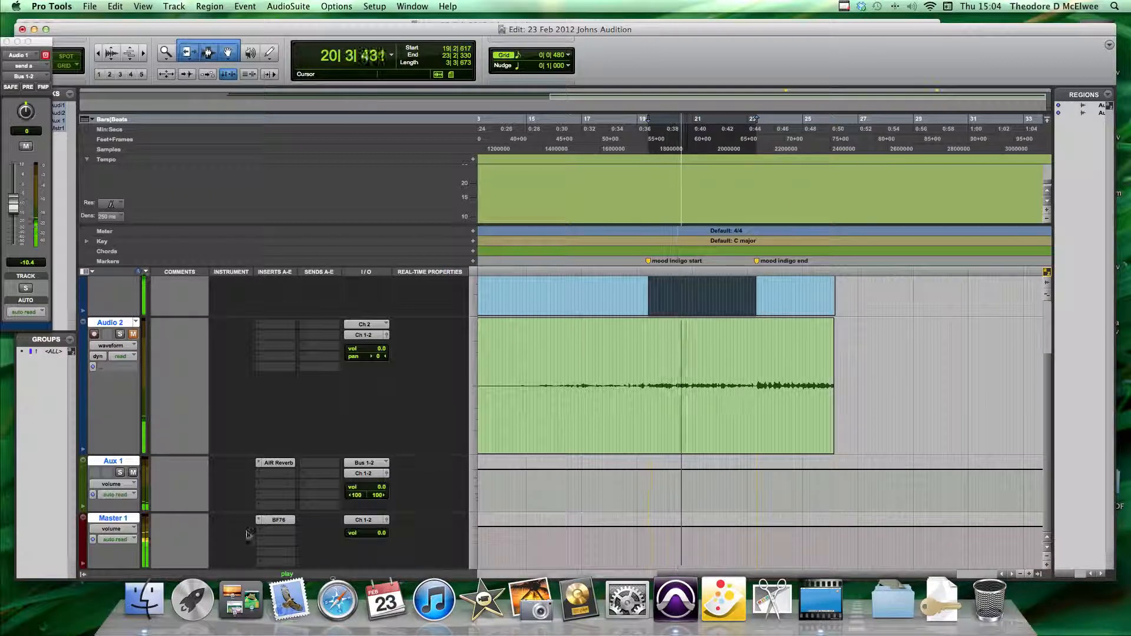
left_click(279, 520)
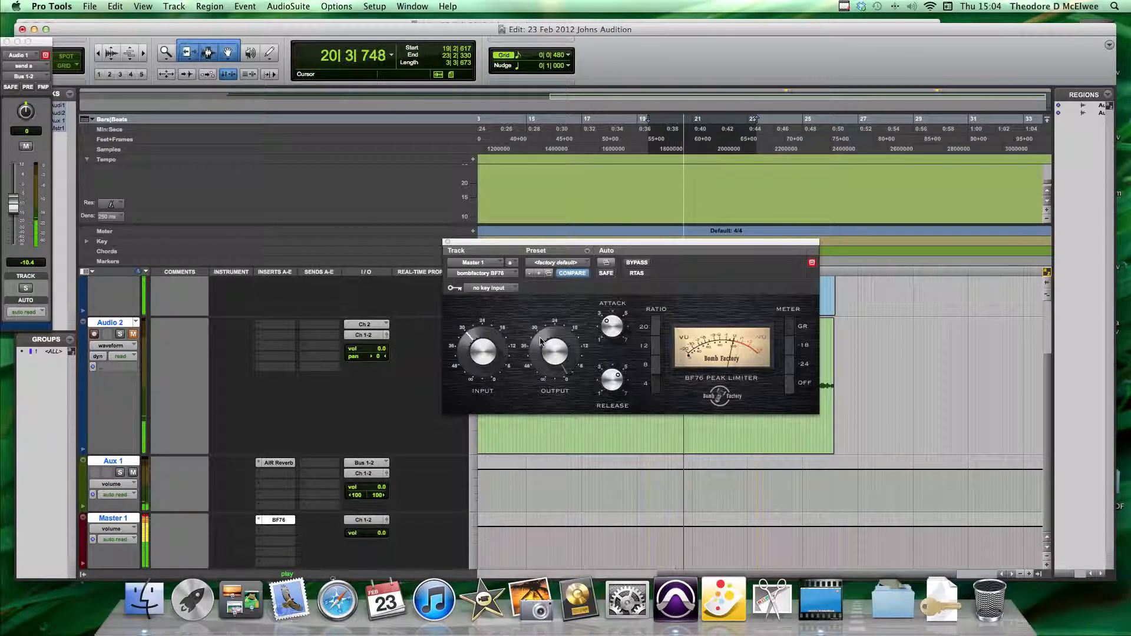
left_click_drag(541, 338, 539, 350)
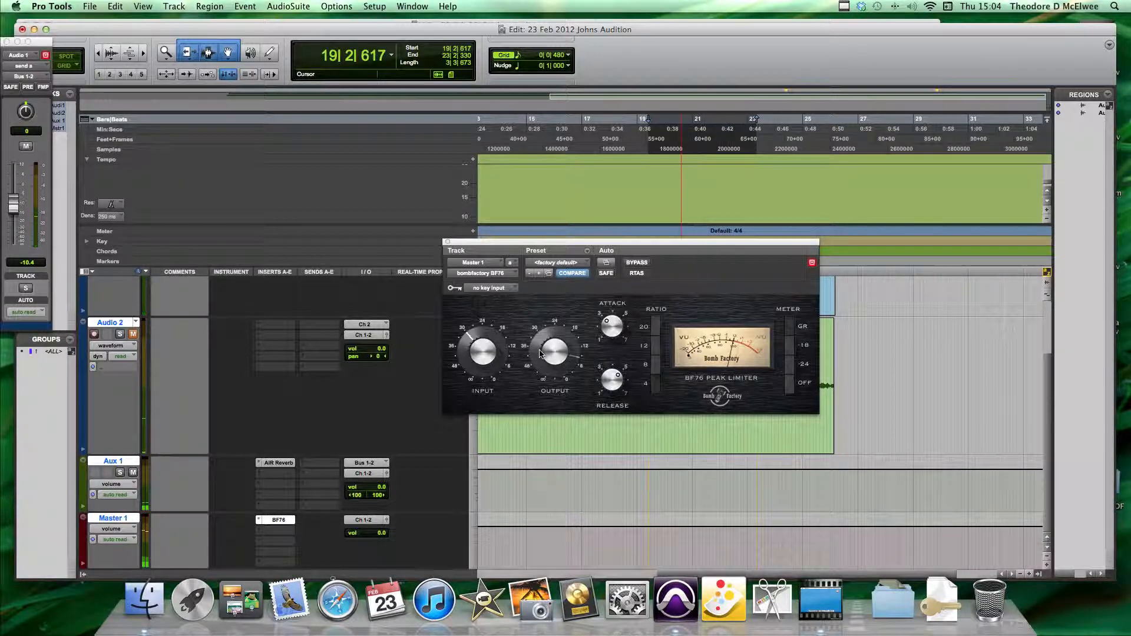
left_click(821, 599)
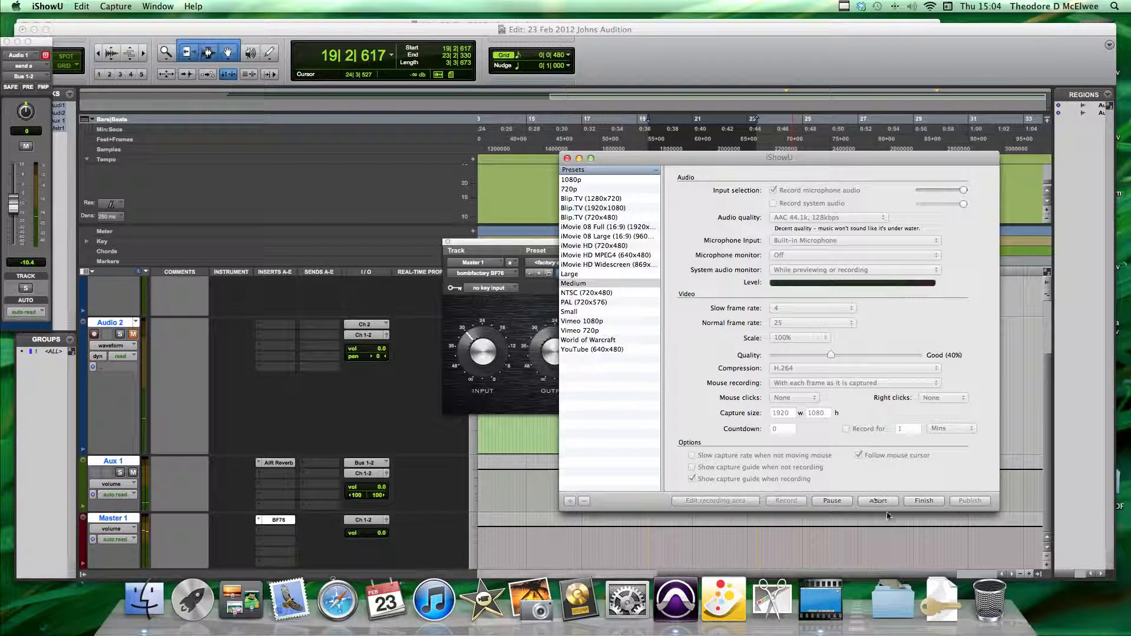
left_click(580, 159)
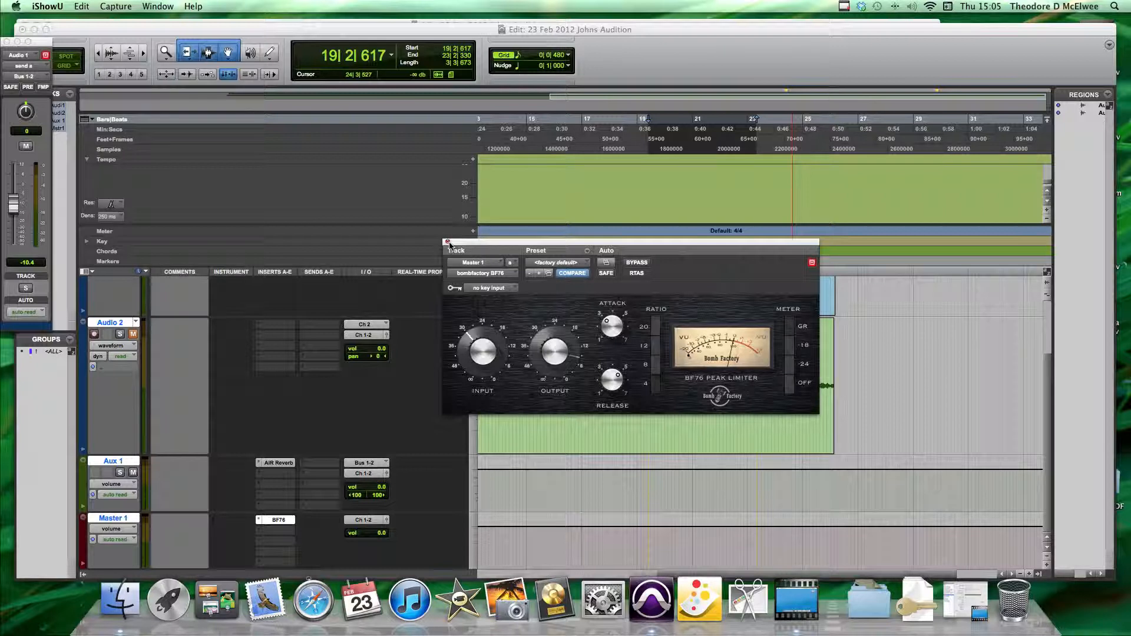
Close Master 1's BF76 plug-in window and return to the Audio 1 and Audio 2 tracks.
left_click_drag(474, 246, 535, 236)
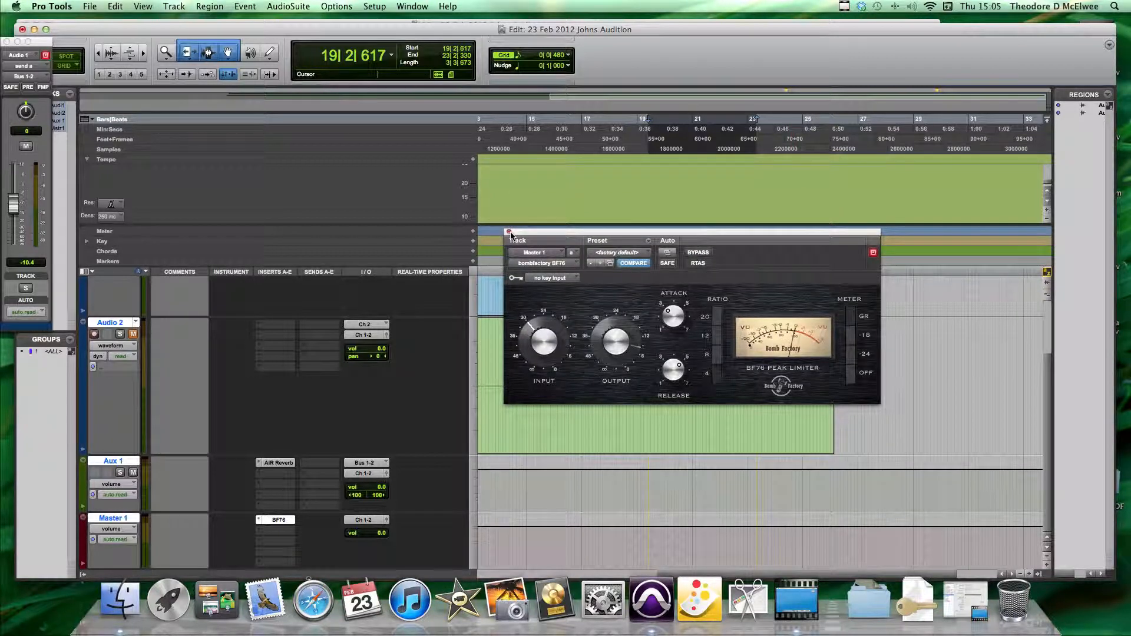
left_click(508, 232)
scroll(522, 292, "up", 3)
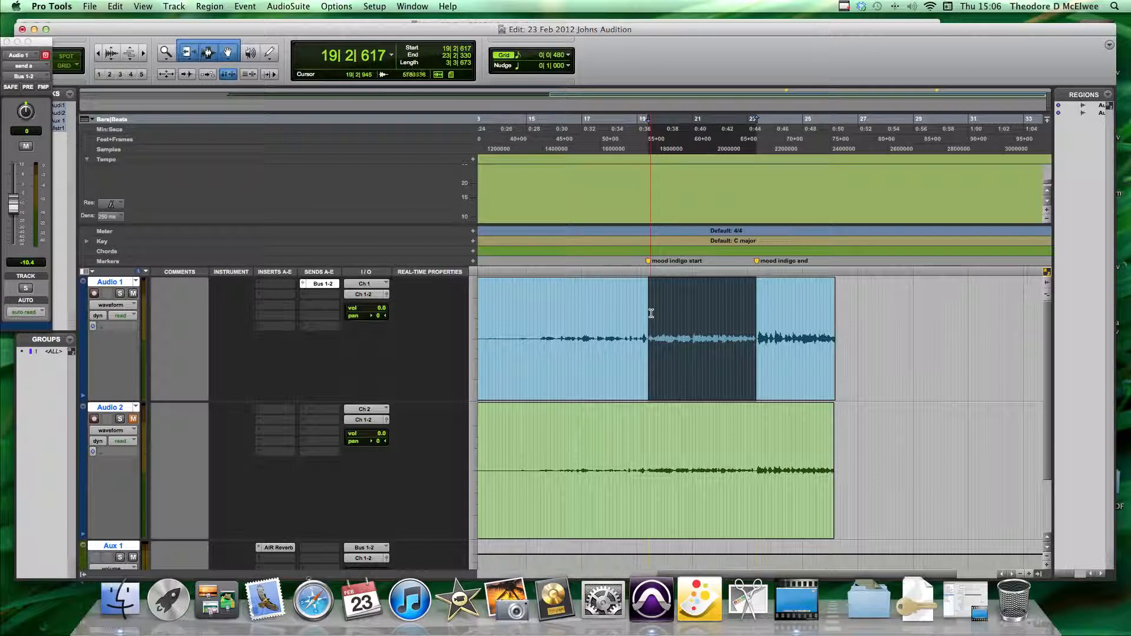
Switch to Finder, locate the bounced sonata 1 WAV in the 23 Feb 2012 audition's Audio Files folder and close the window.
left_click(120, 599)
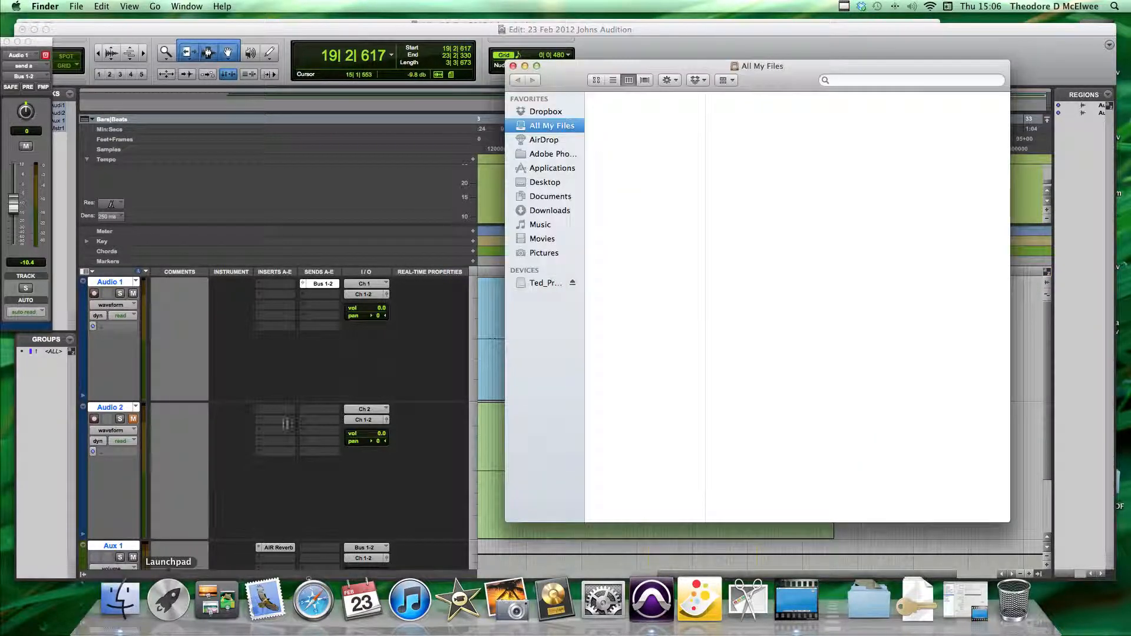
left_click(545, 282)
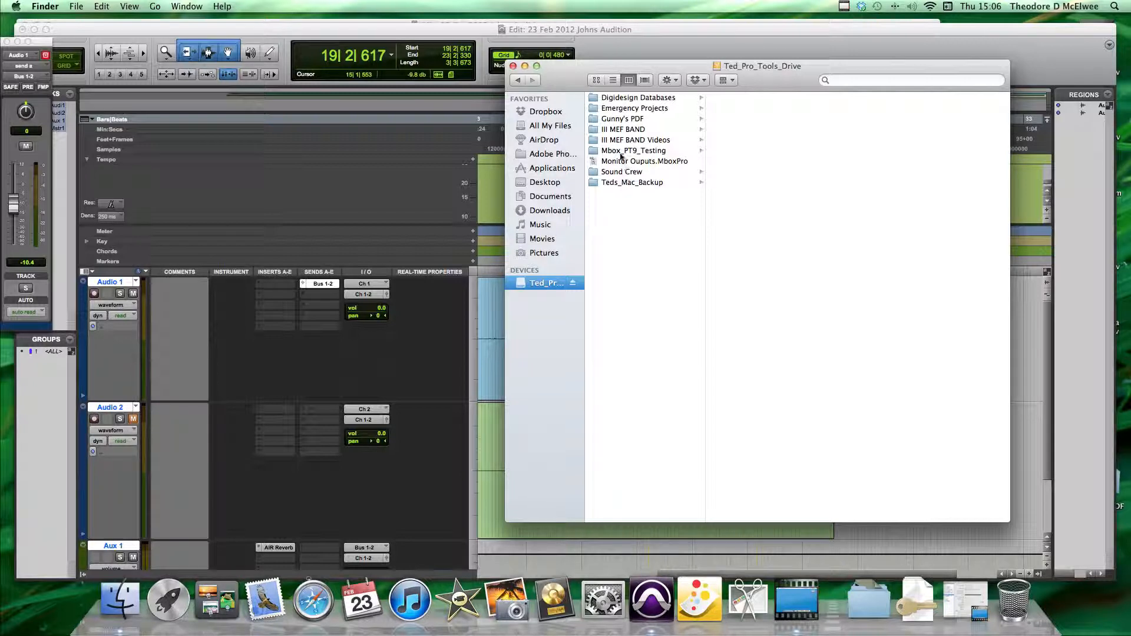
left_click(623, 131)
left_click(761, 98)
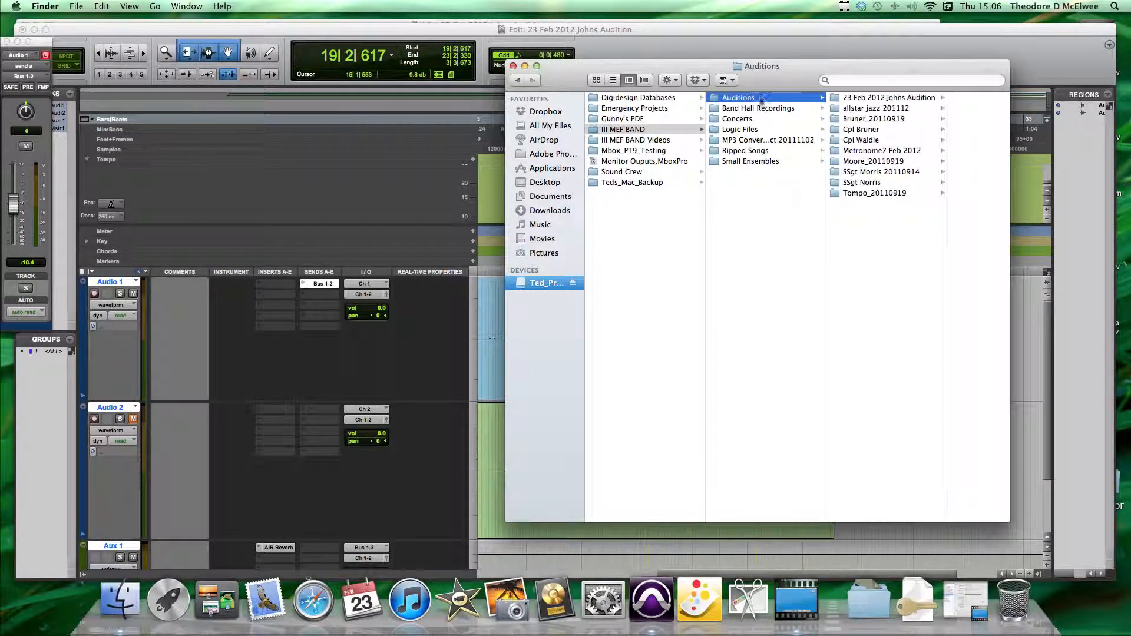
left_click(883, 99)
left_click(915, 109)
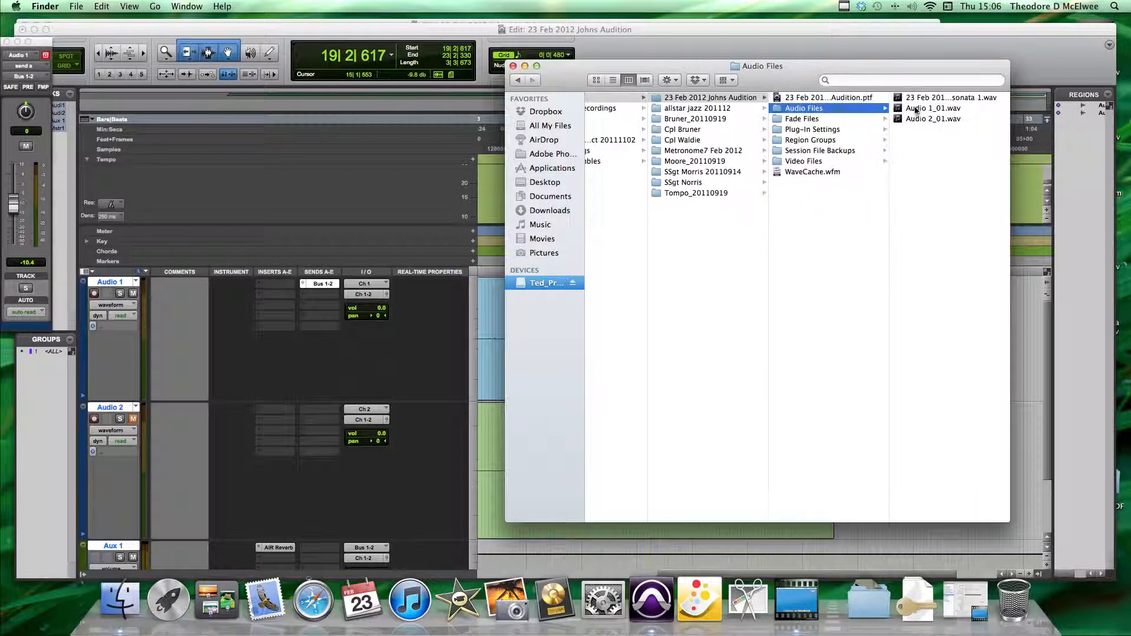
left_click(921, 99)
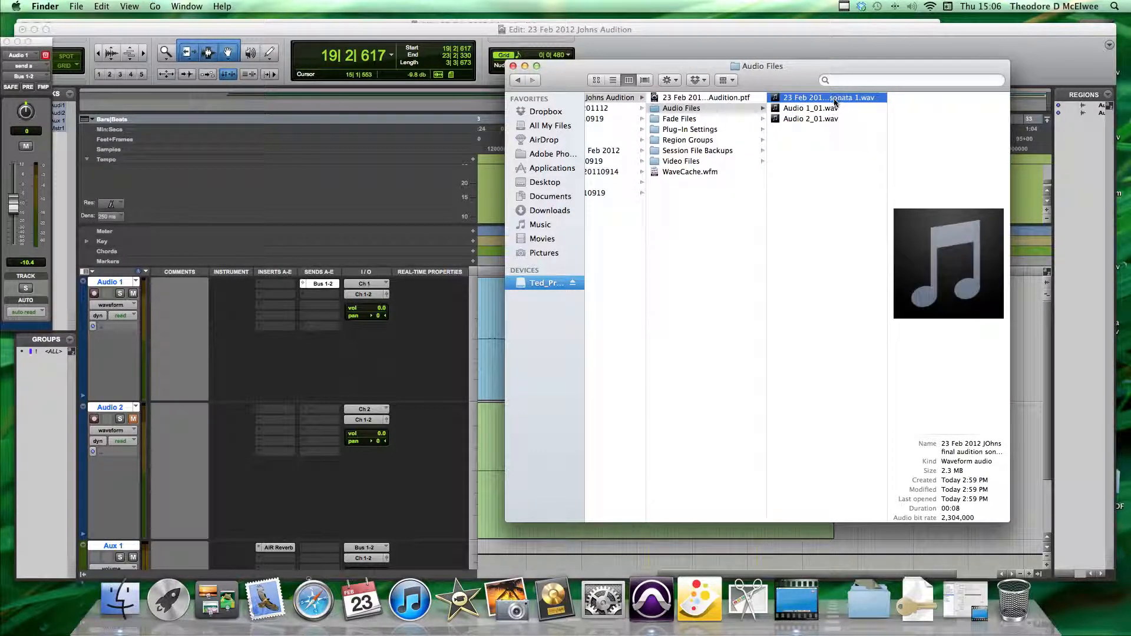
left_click(513, 67)
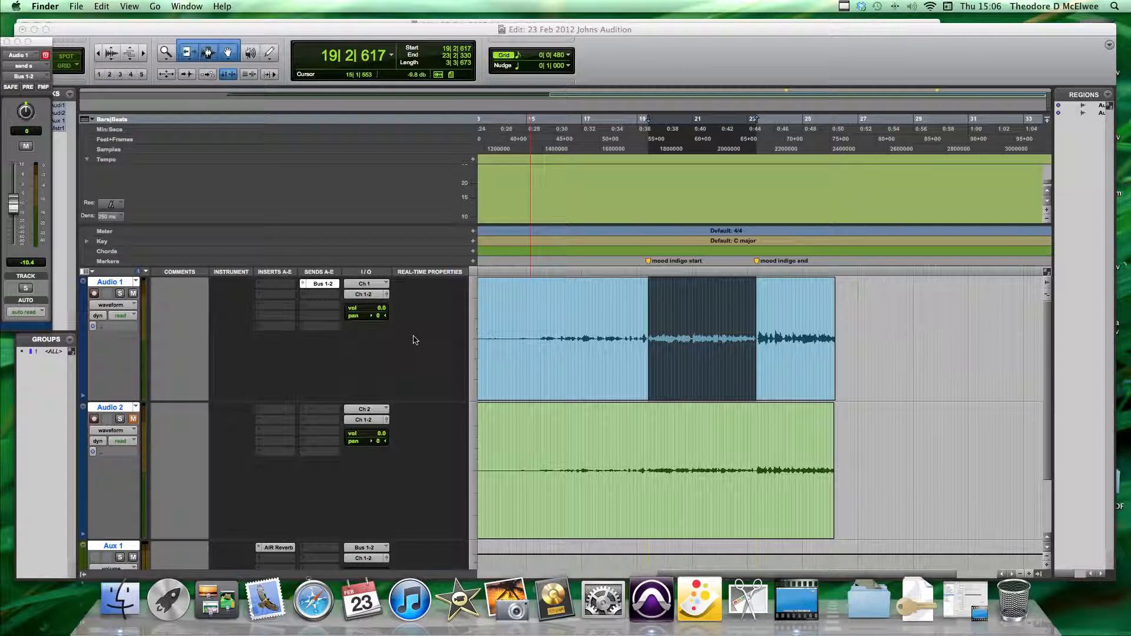
Quit Pro Tools and save the changes to the audition session.
left_click(640, 30)
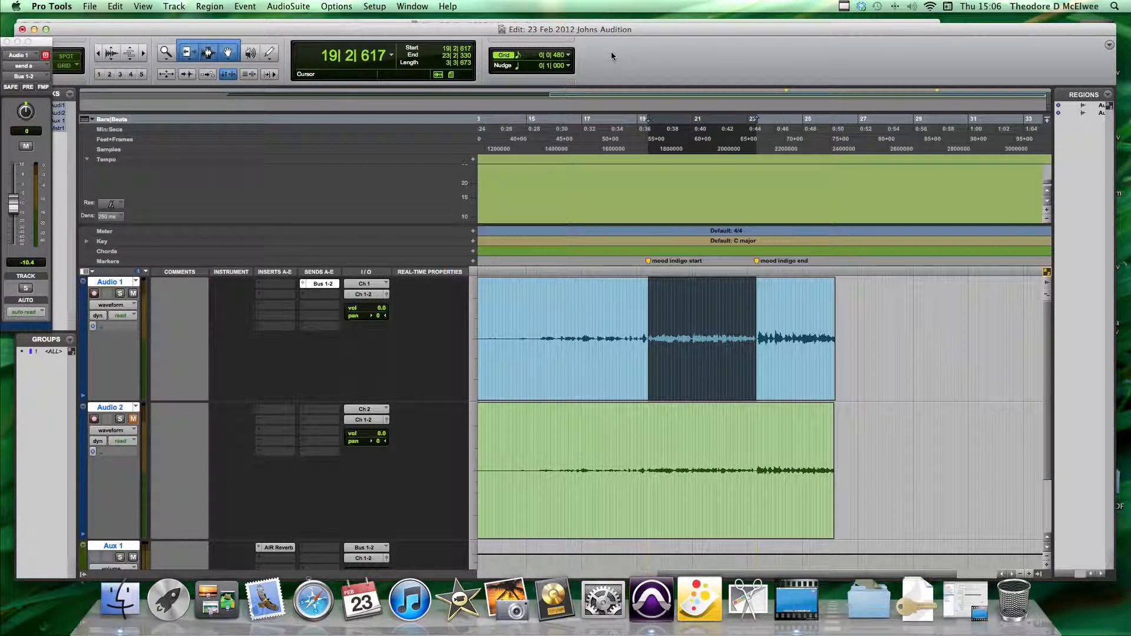
key("super+q")
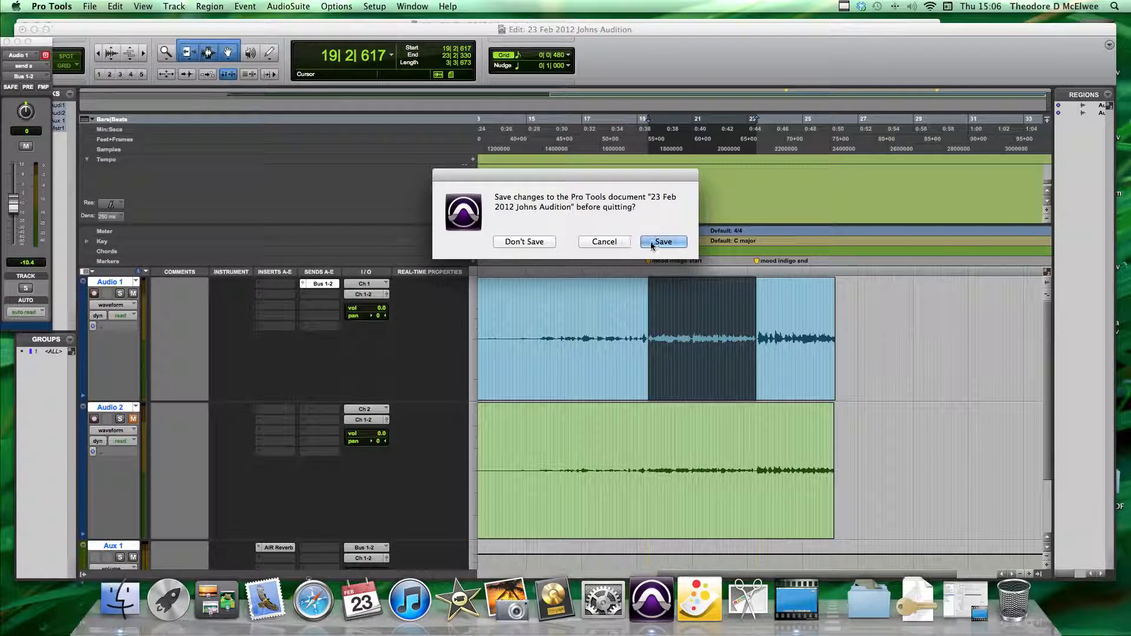
left_click(652, 246)
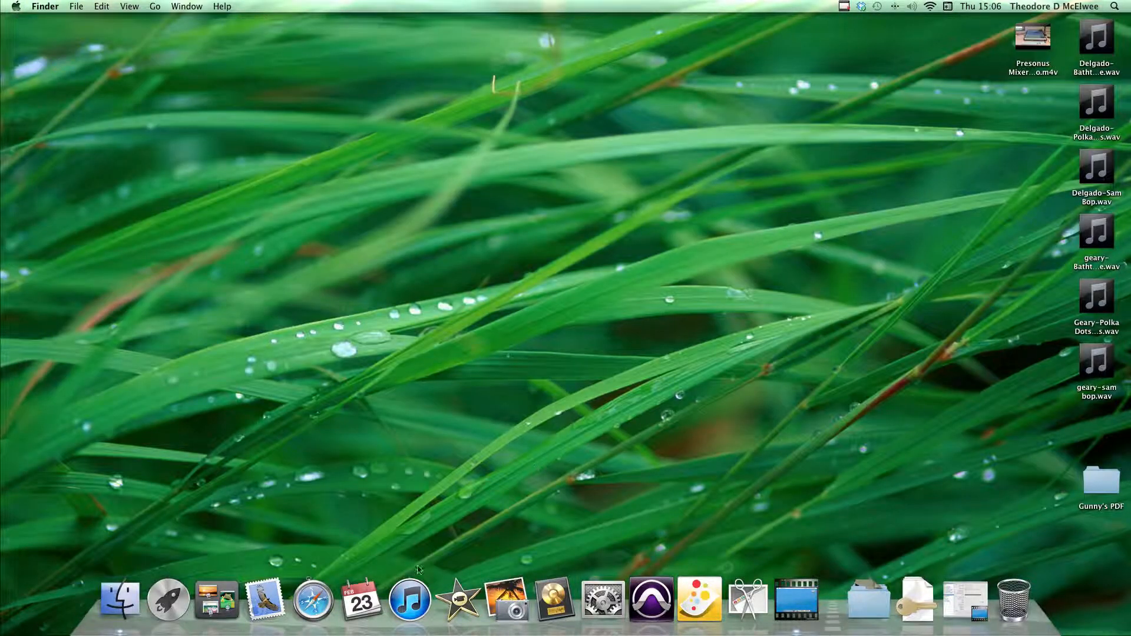
left_click(412, 603)
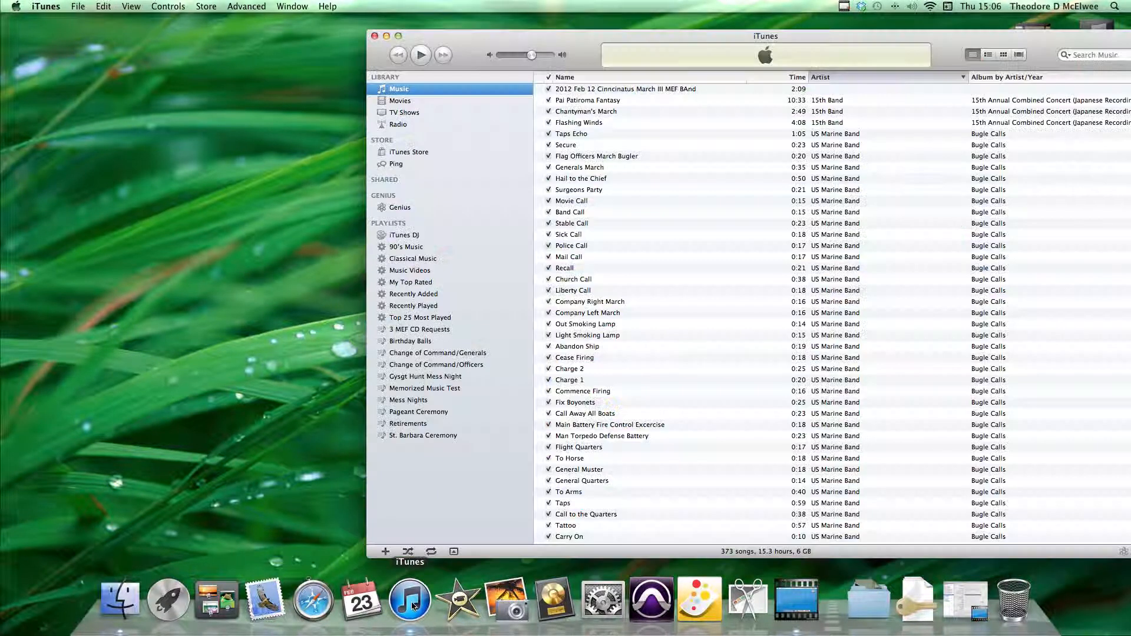
left_click_drag(586, 37, 425, 34)
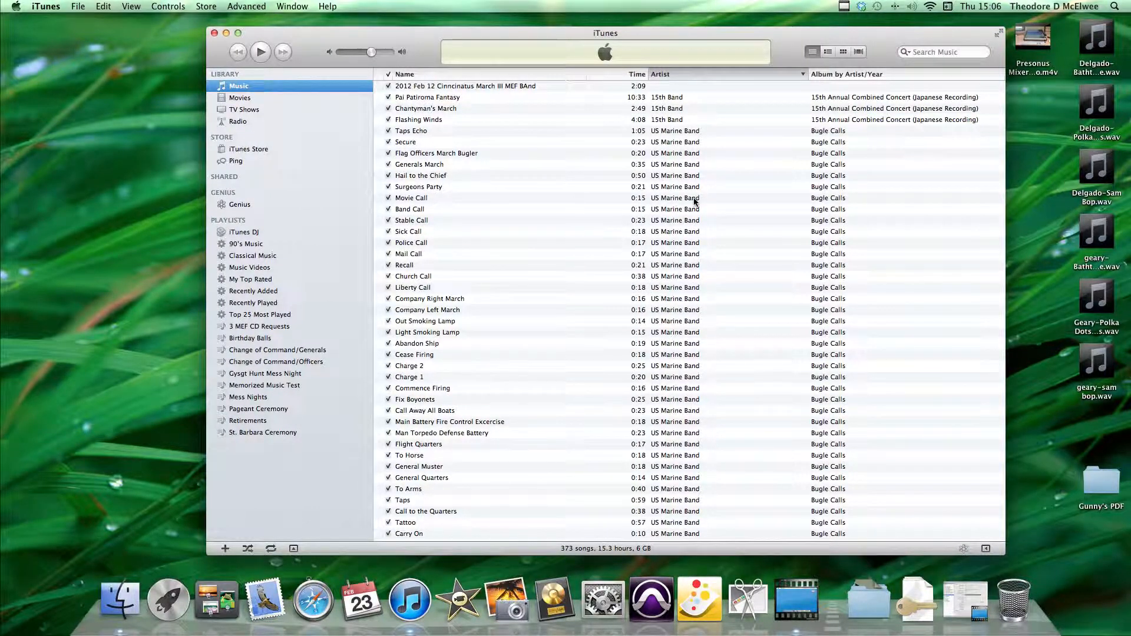
left_click(76, 7)
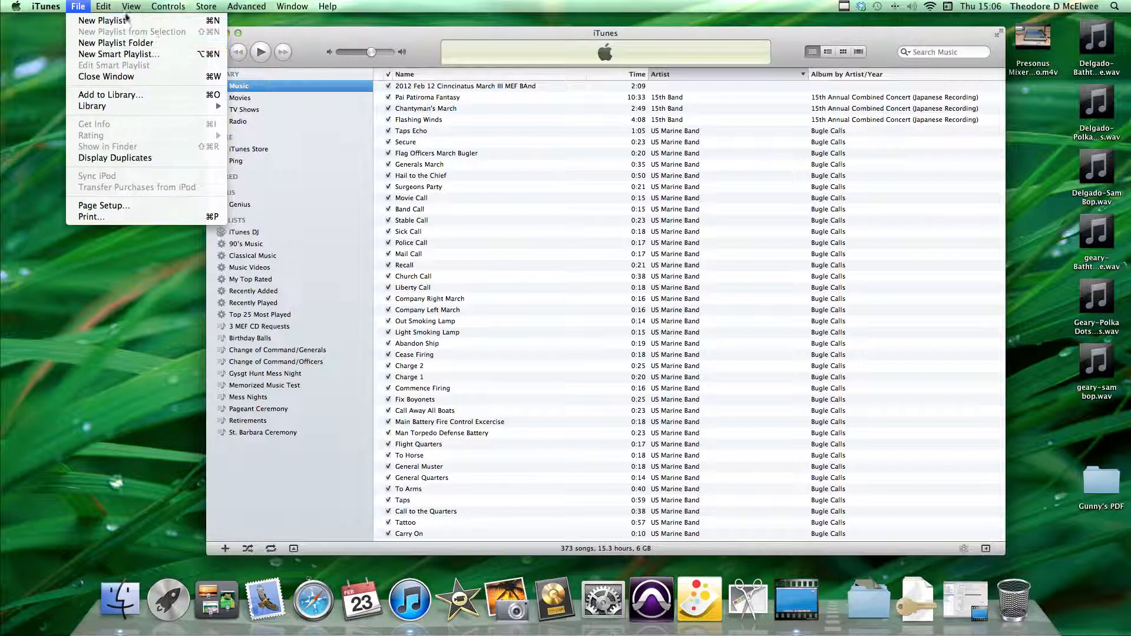
left_click(79, 9)
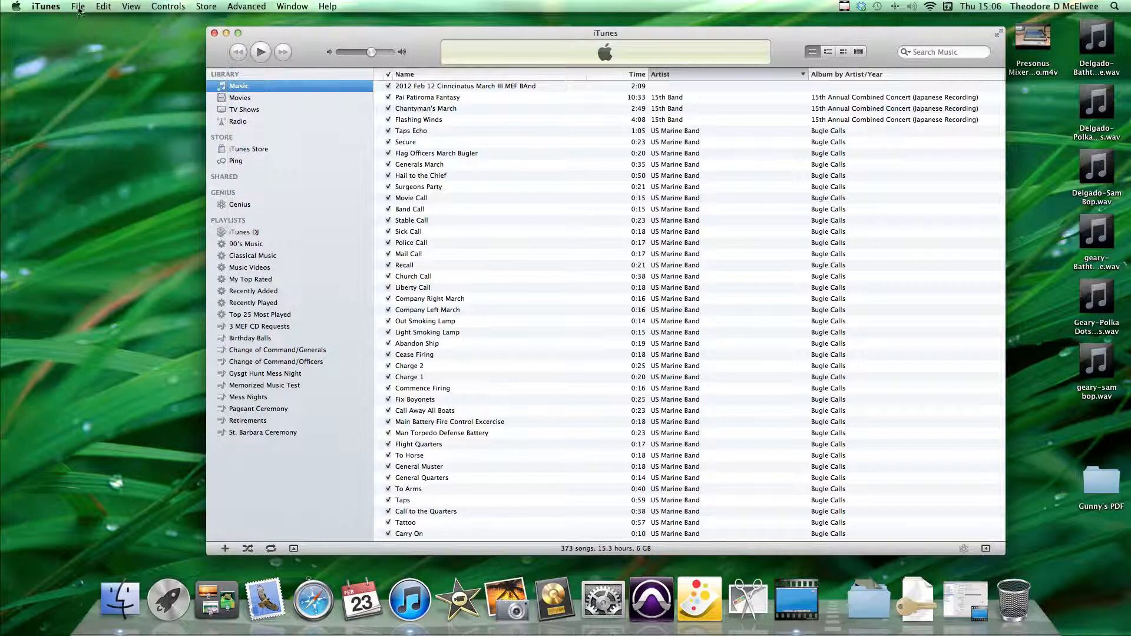
left_click(212, 33)
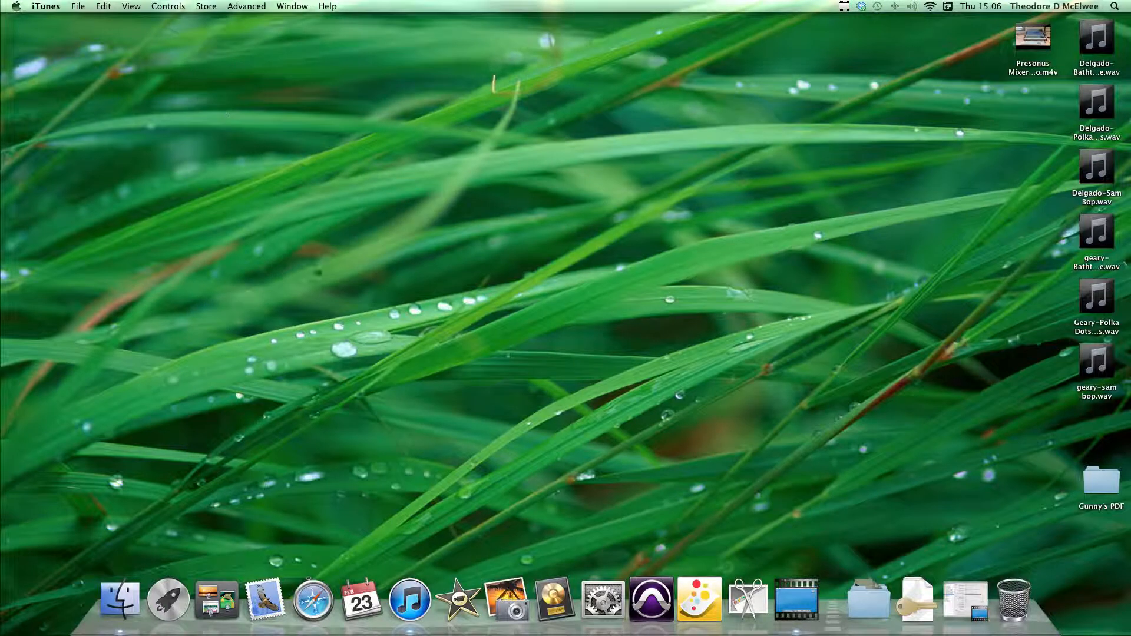
Switch to iTunes and add the bounced sonata 1 WAV from the 23 Feb 2012 audition's Audio Files folder to the library.
left_click(414, 610)
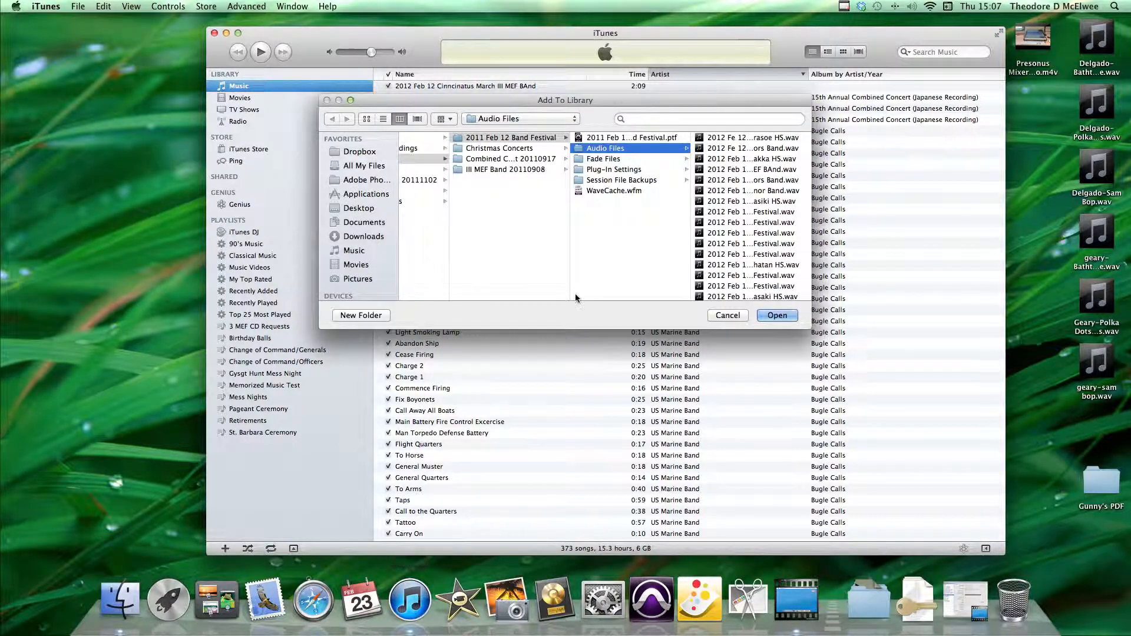
left_click(517, 138)
scroll(522, 169, "left", 5)
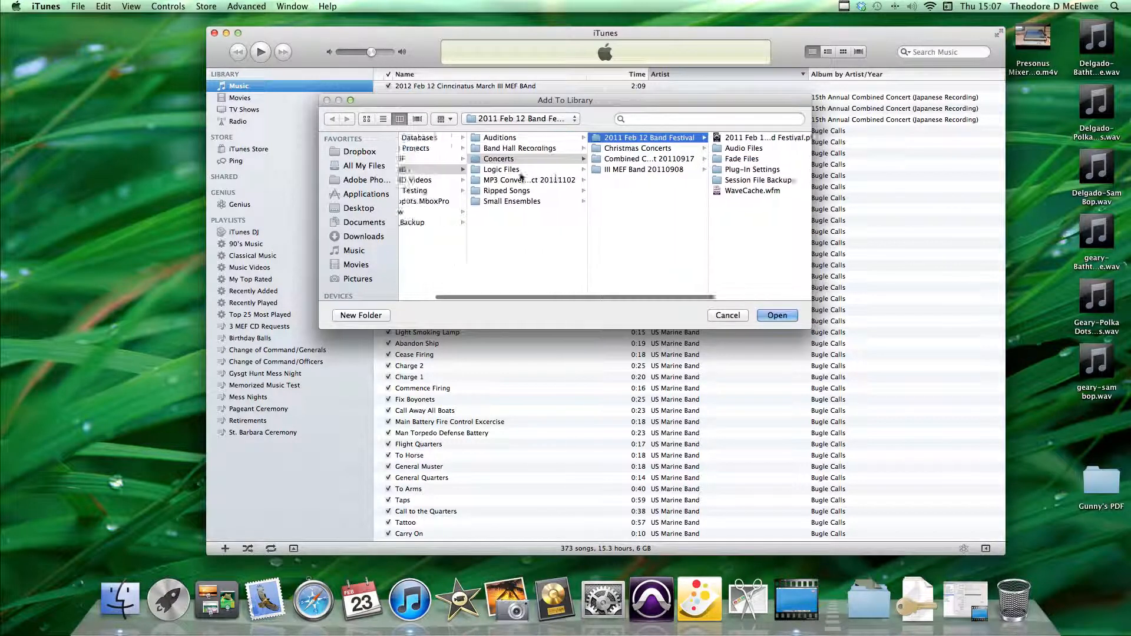
left_click(550, 138)
left_click(688, 139)
left_click(716, 149)
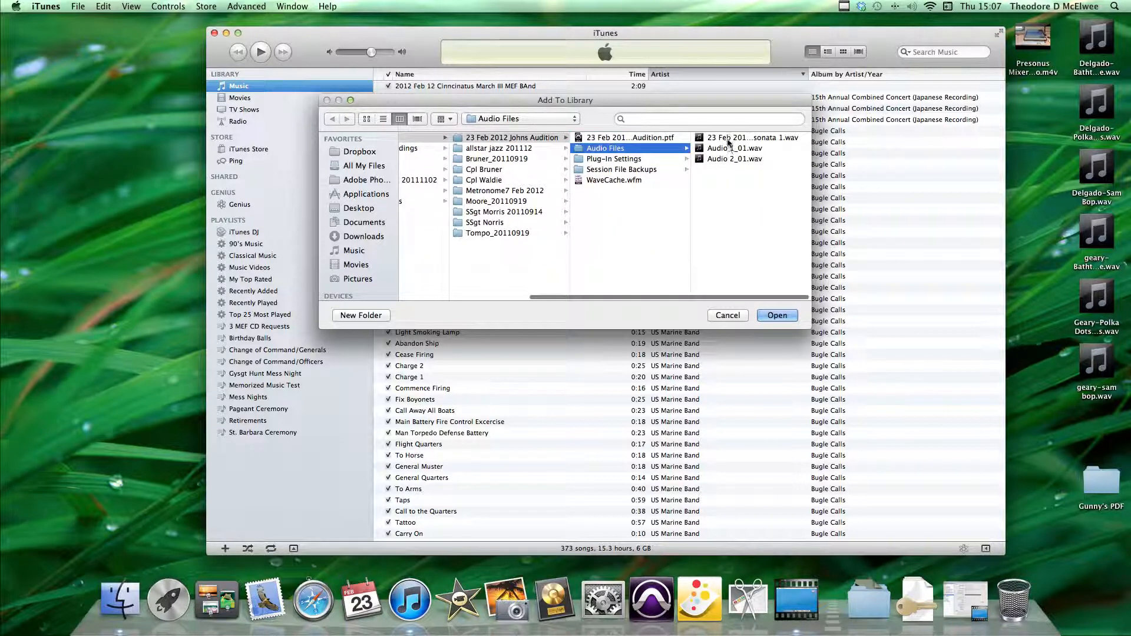
left_click(728, 140)
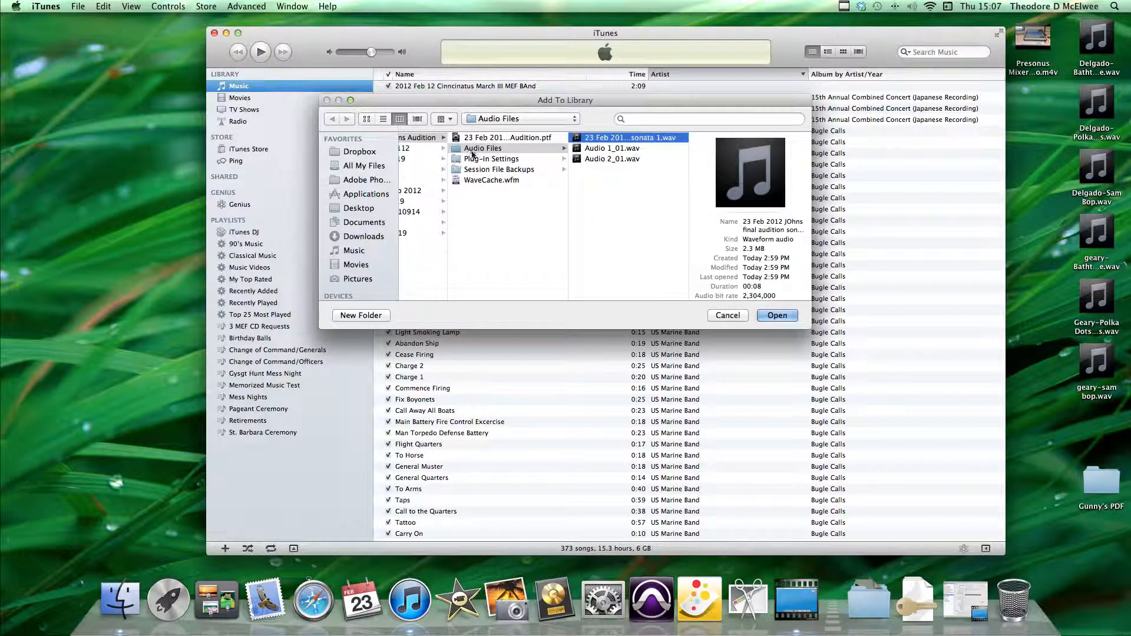
scroll(471, 150, "left", 5)
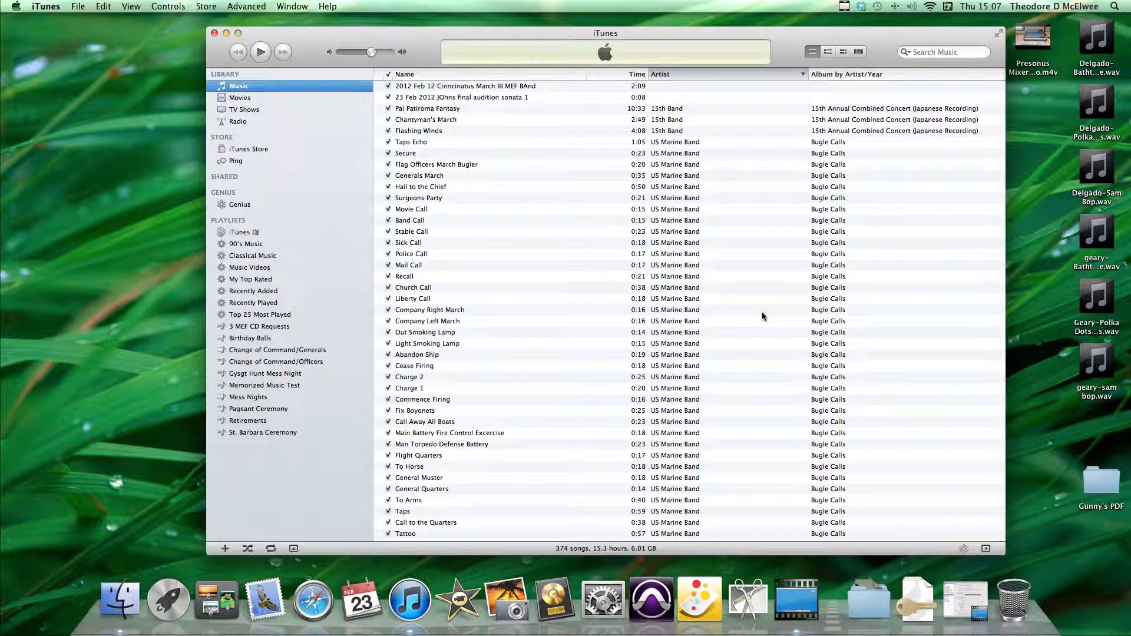
Select the imported final audition sonata 1 track in the music library and reverse the Artist sort order.
scroll(500, 318, "up", 2)
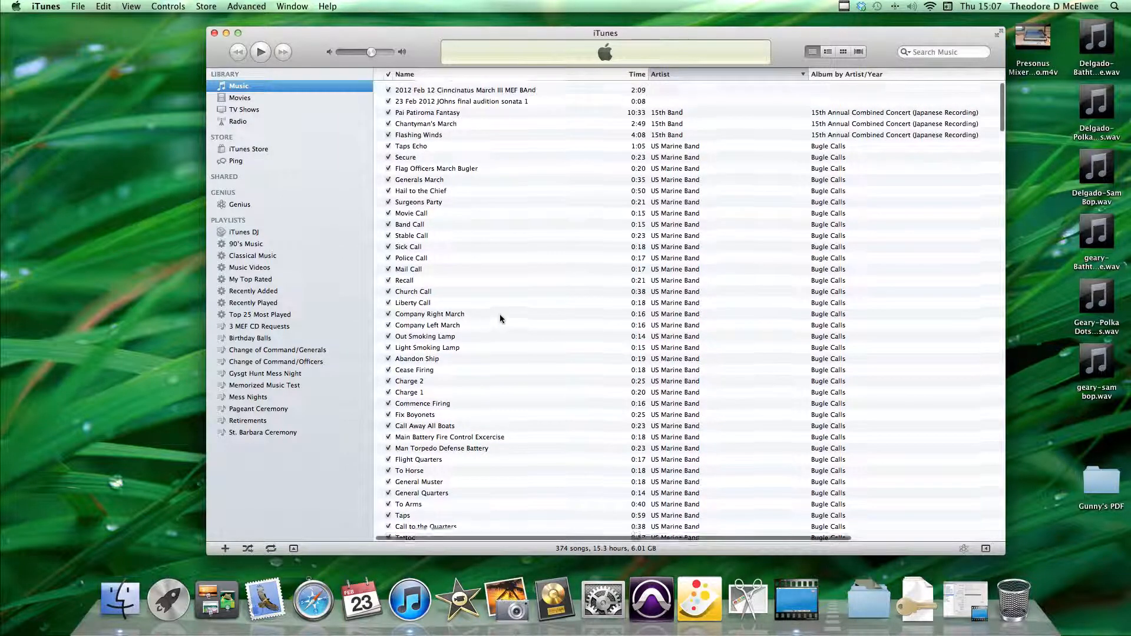
left_click(448, 98)
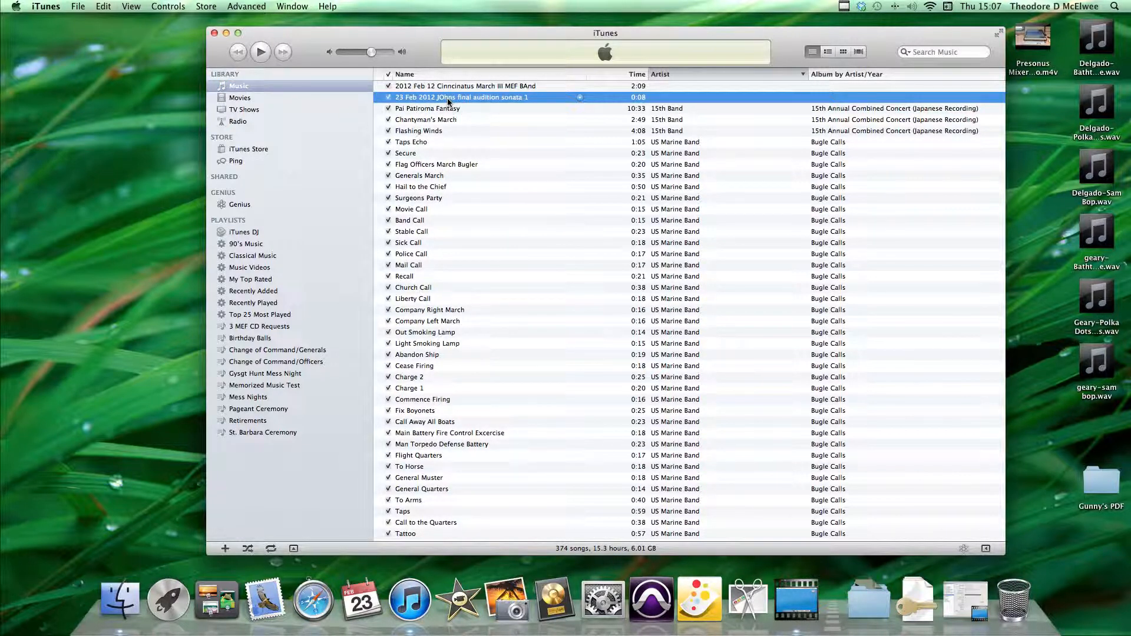
left_click(730, 77)
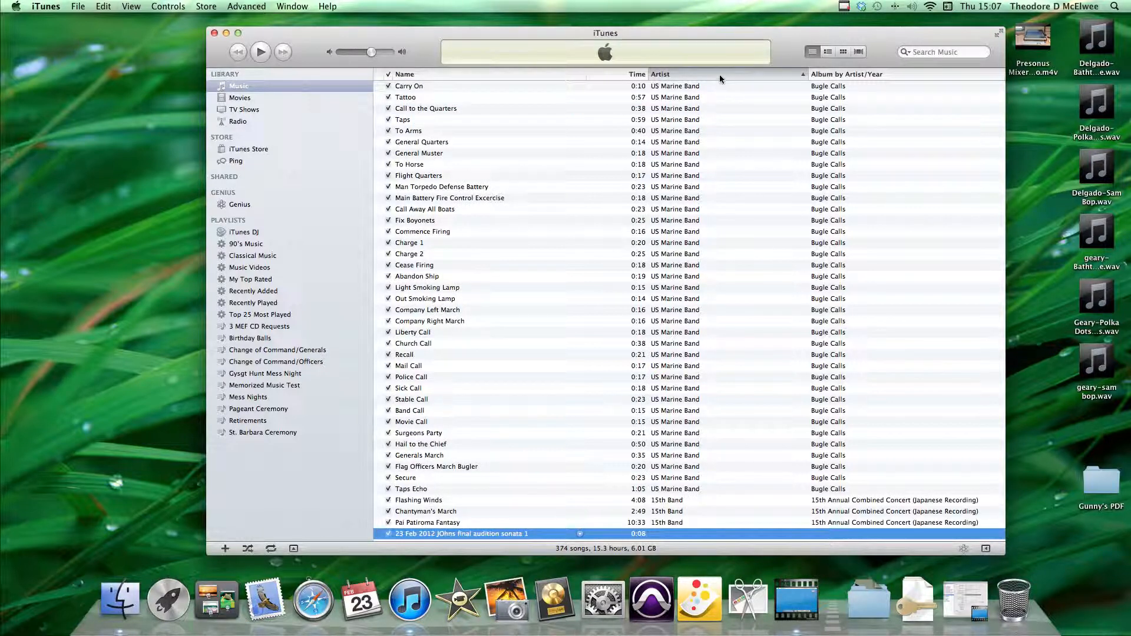
Enlarge the iTunes window and select the 2012 Feb 12 Cinncinatus March III MEF BAnd track at the end of the list.
scroll(743, 453, "down", 2)
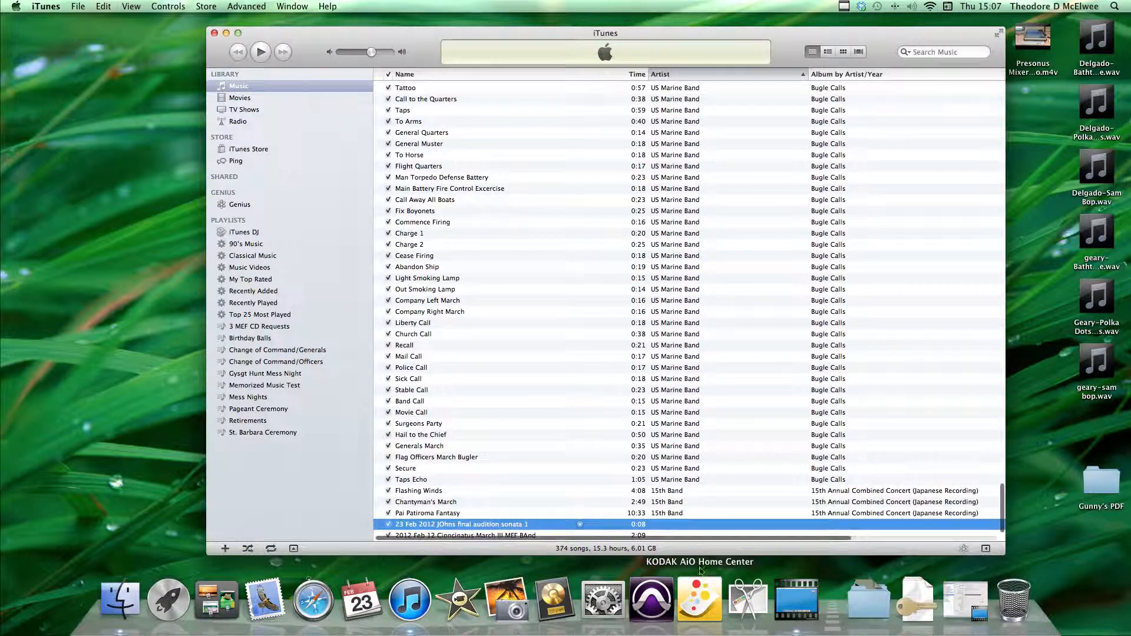
scroll(698, 473, "down", 1)
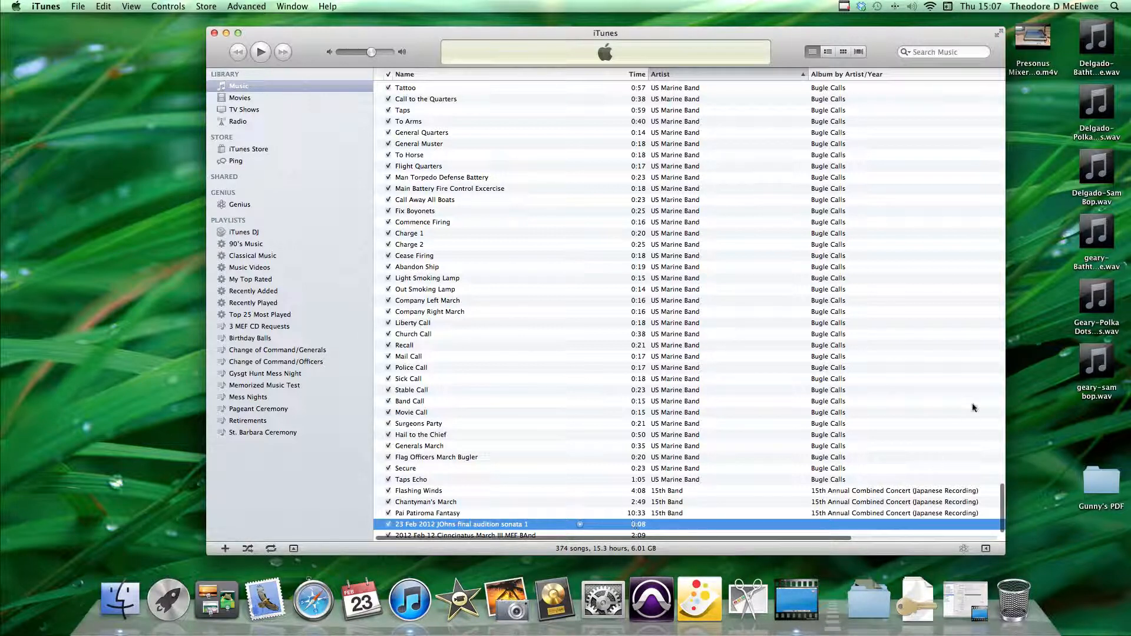
left_click_drag(999, 547, 1049, 563)
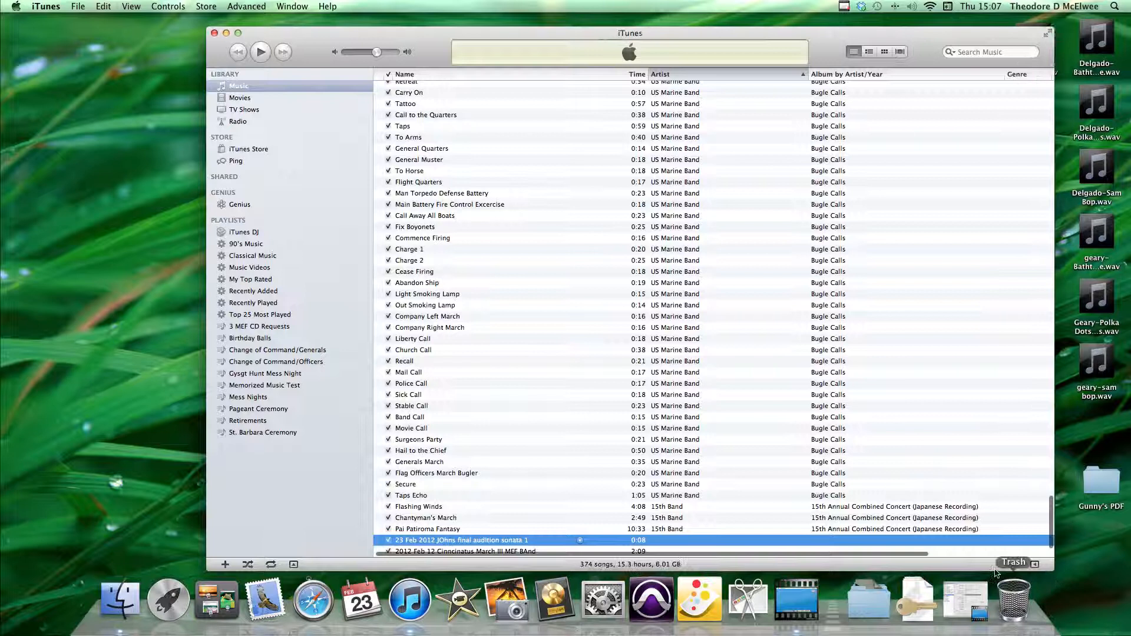
left_click(486, 552)
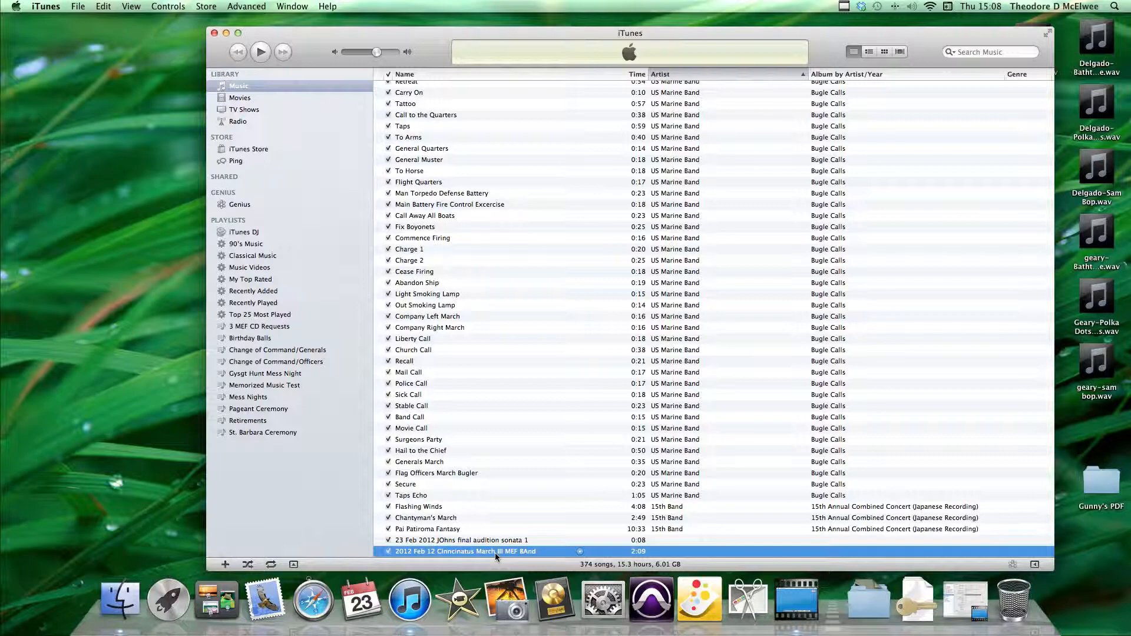
Browse the music library by Artist, sort it by Name, and look through the track, artist and album entries.
scroll(523, 471, "up", 15)
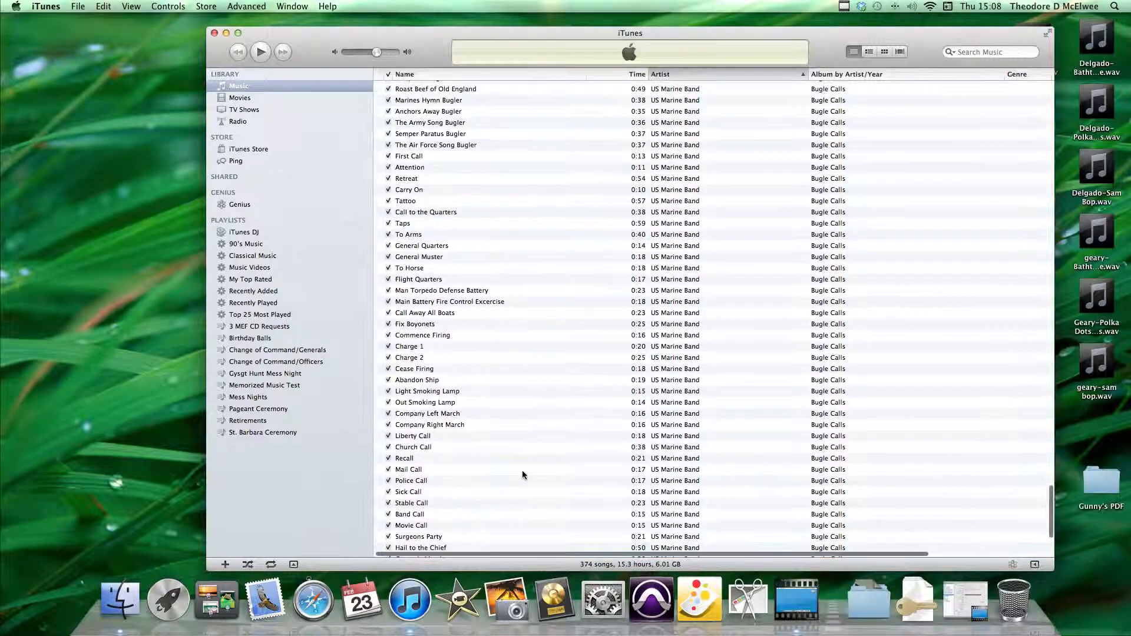
scroll(522, 471, "up", 15)
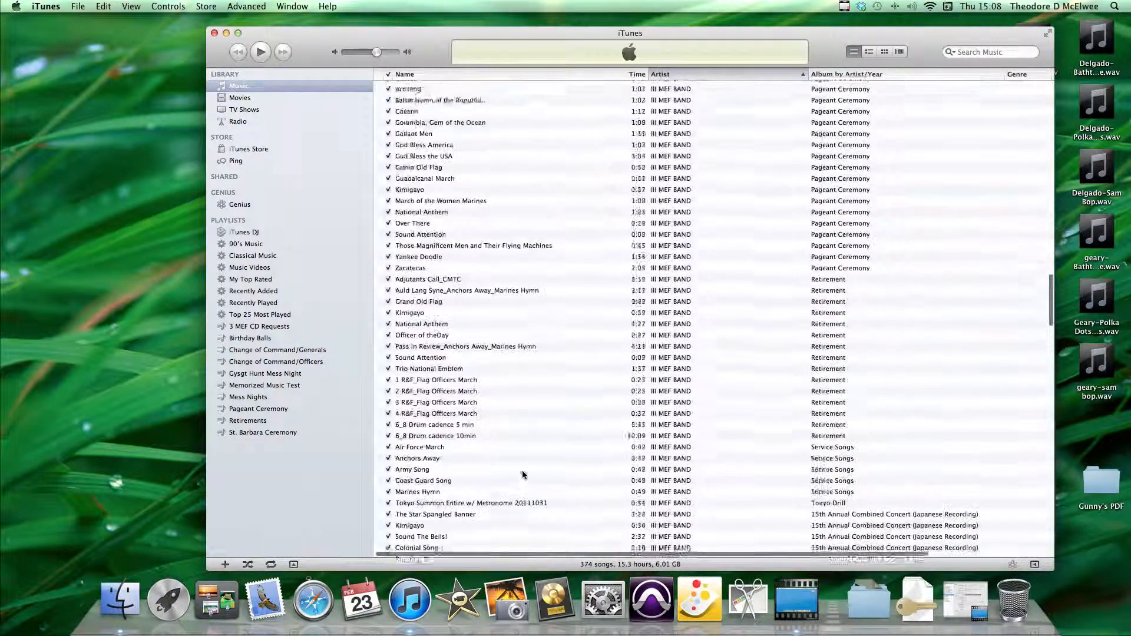
scroll(522, 475, "up", 15)
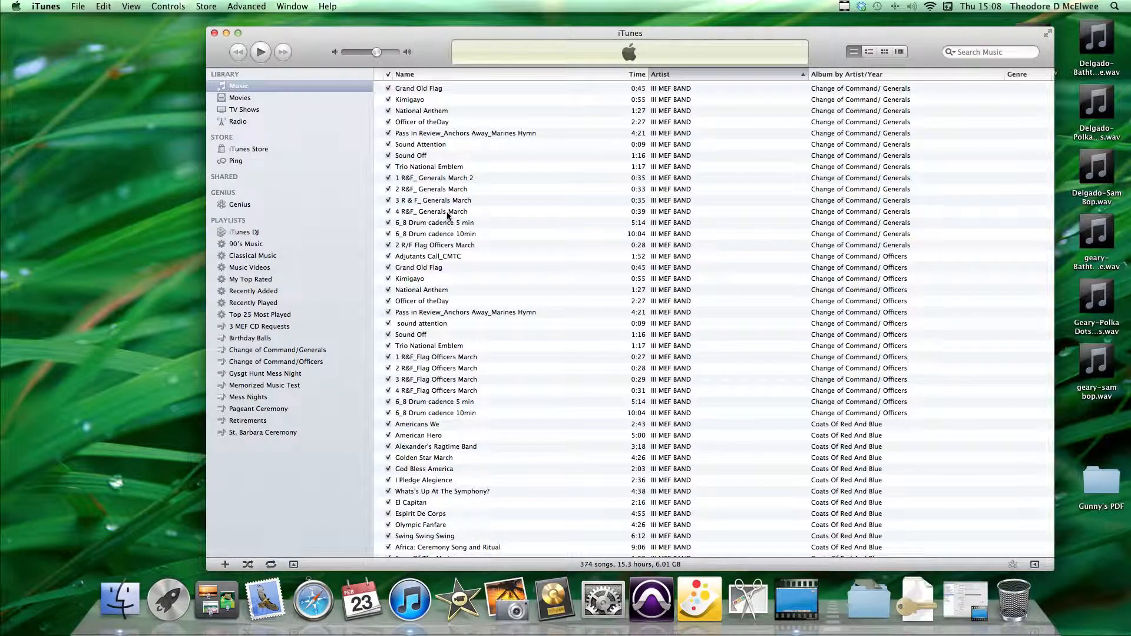
scroll(466, 229, "down", 15)
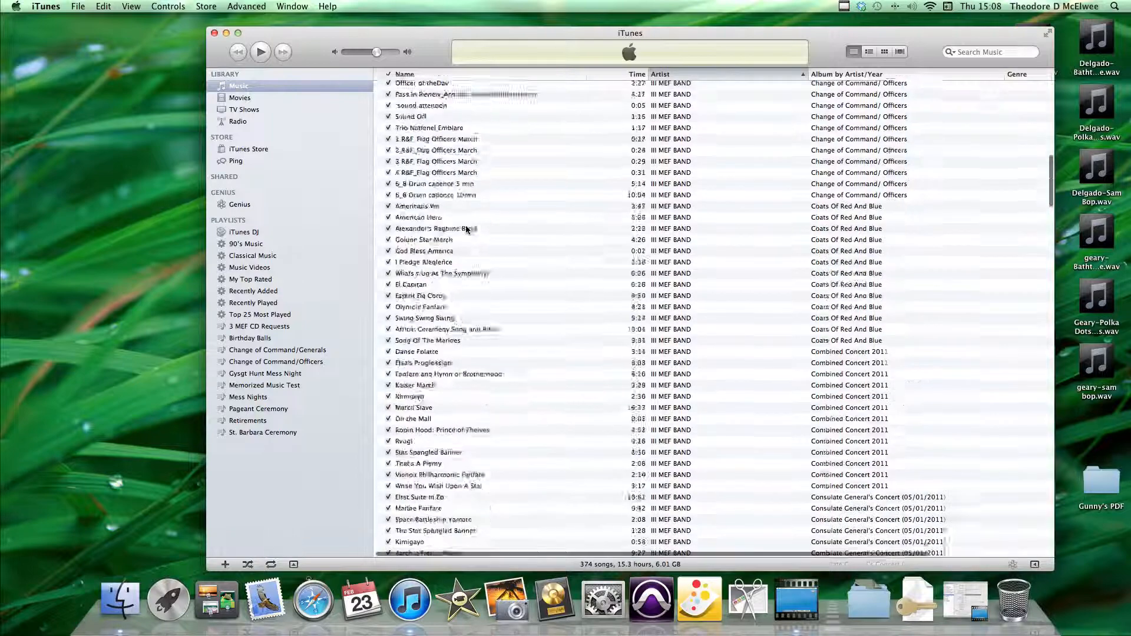
scroll(471, 237, "down", 15)
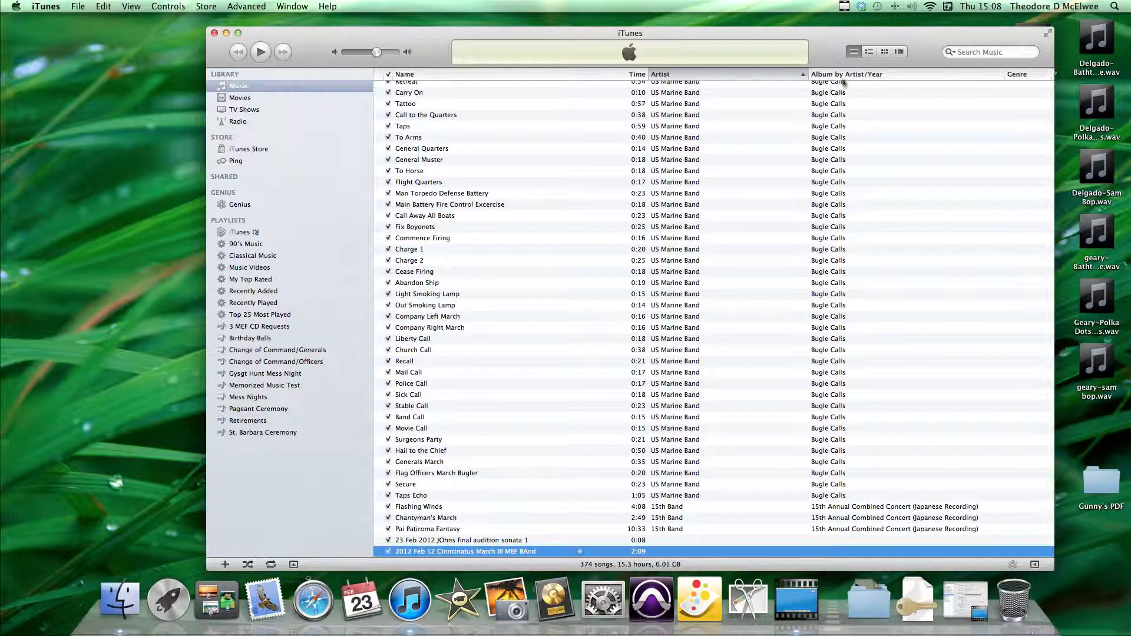
left_click(434, 75)
left_click(416, 148)
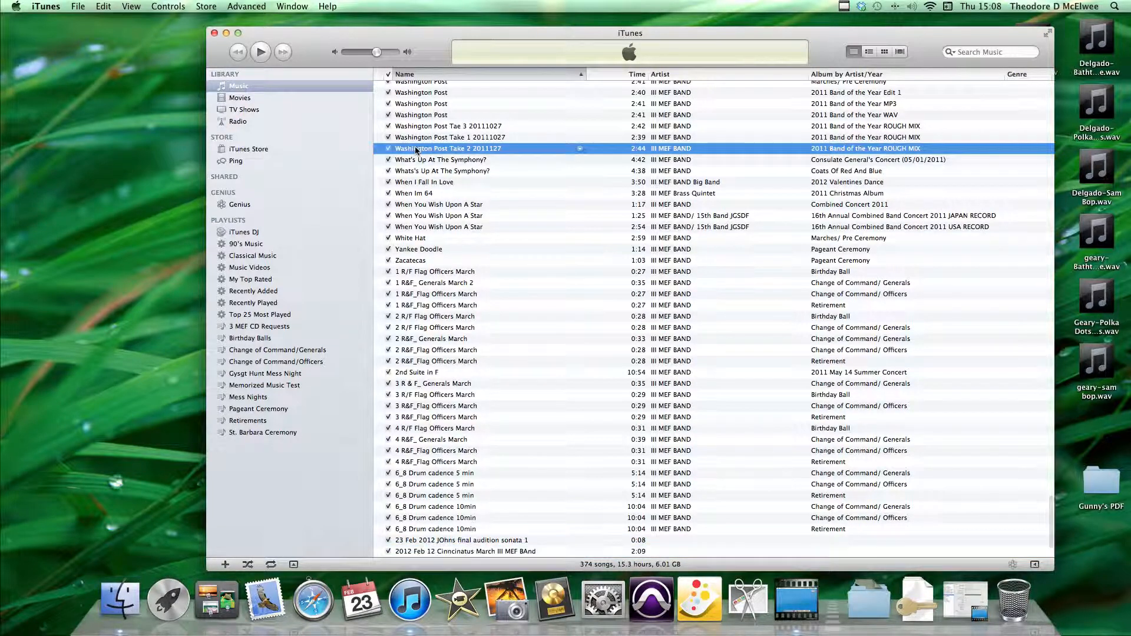
scroll(422, 252, "up", 5)
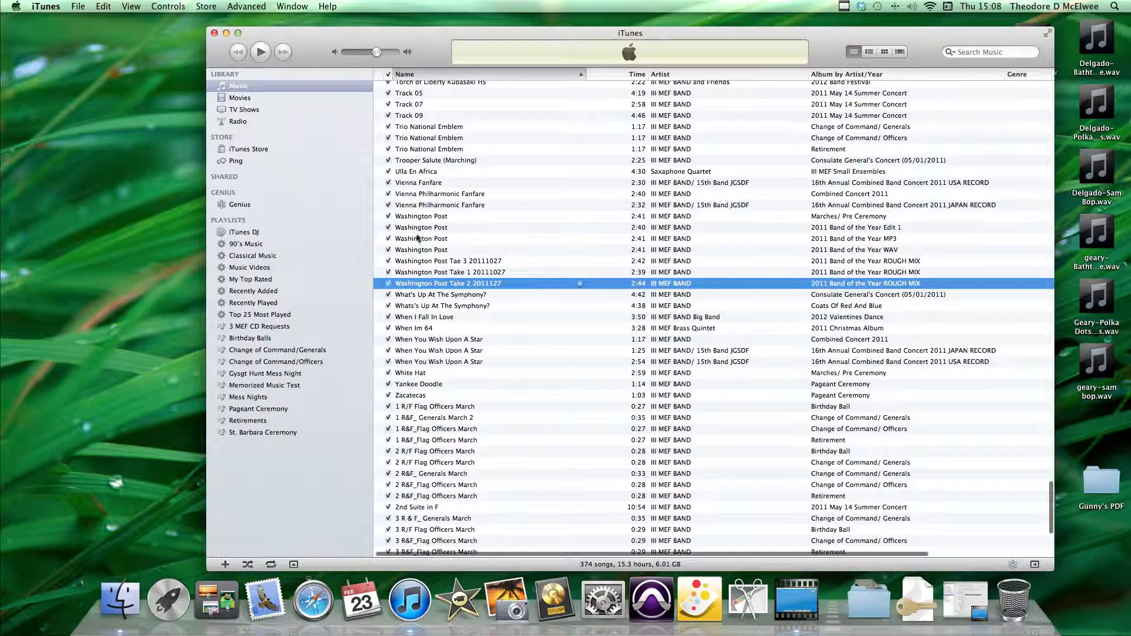
scroll(416, 235, "up", 5)
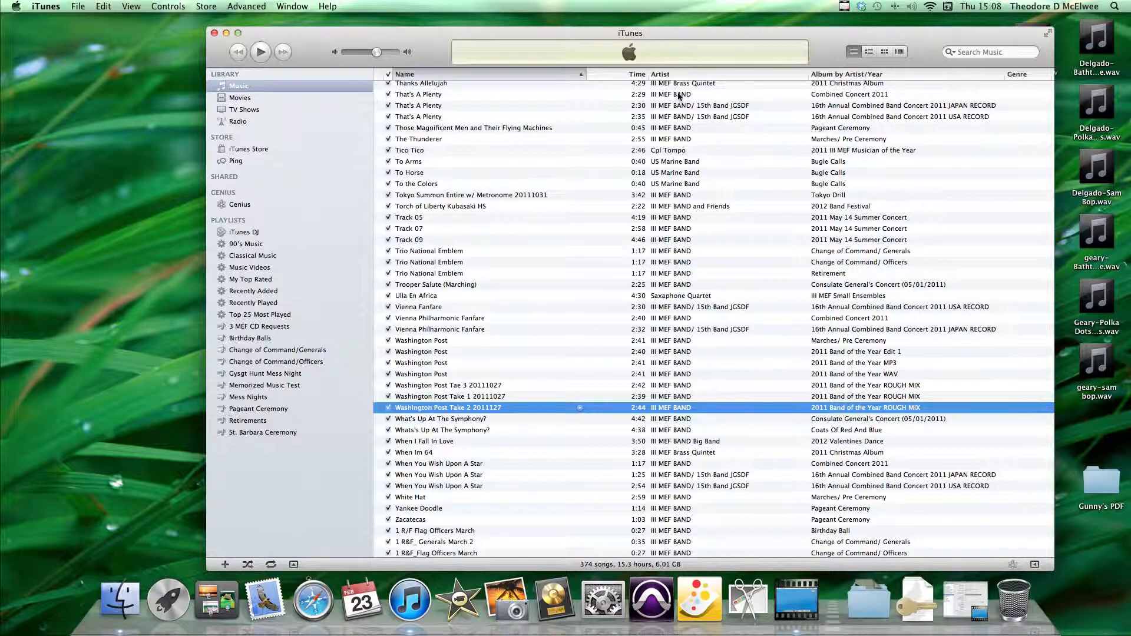
Sort the library by Artist and open the track information for the imported final audition sonata 1.
left_click(677, 74)
scroll(719, 377, "down", 15)
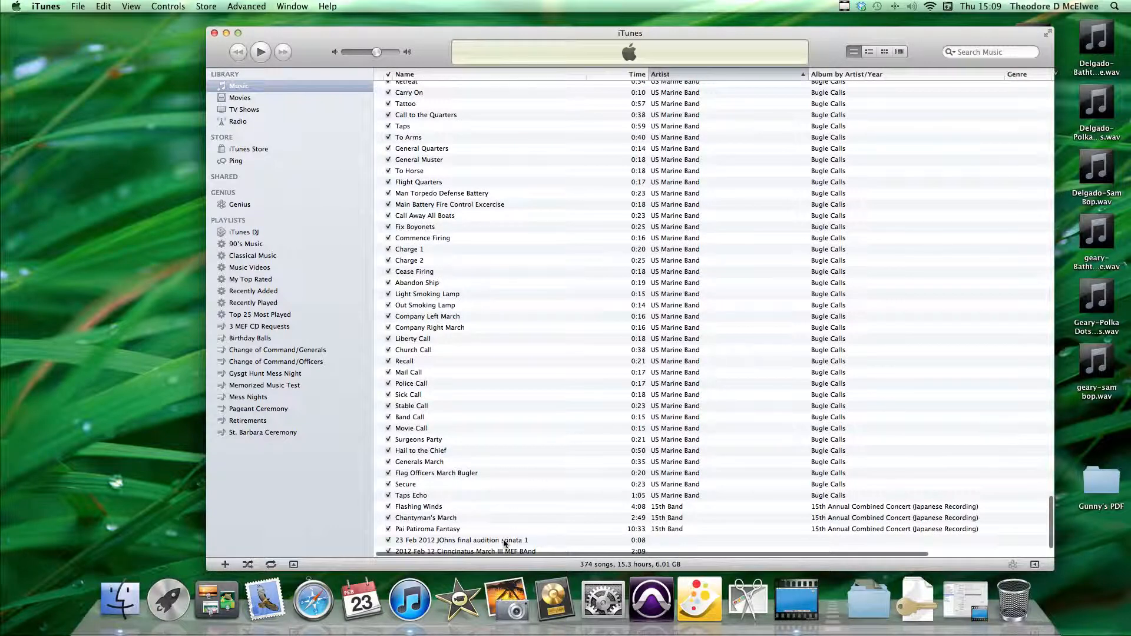
left_click(504, 541)
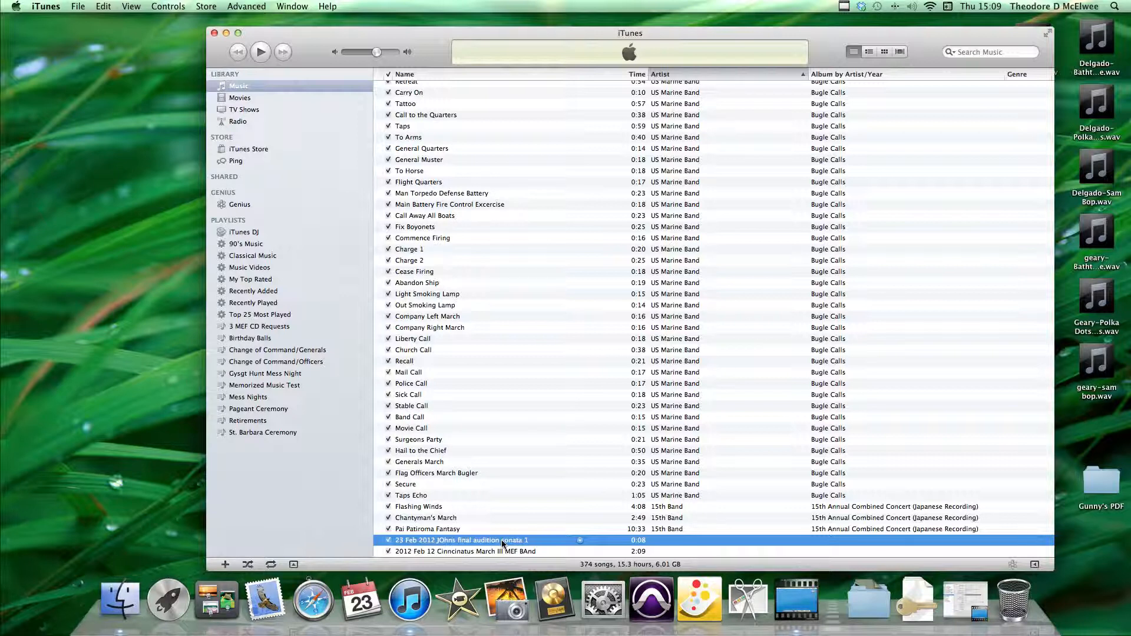
key("super+i")
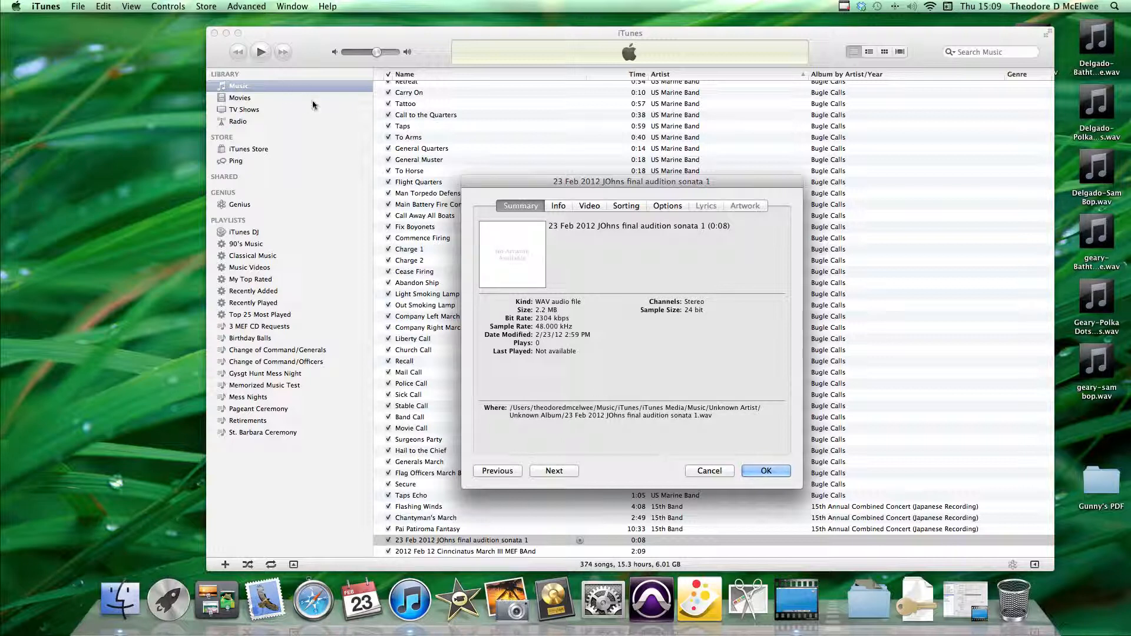
left_click(74, 6)
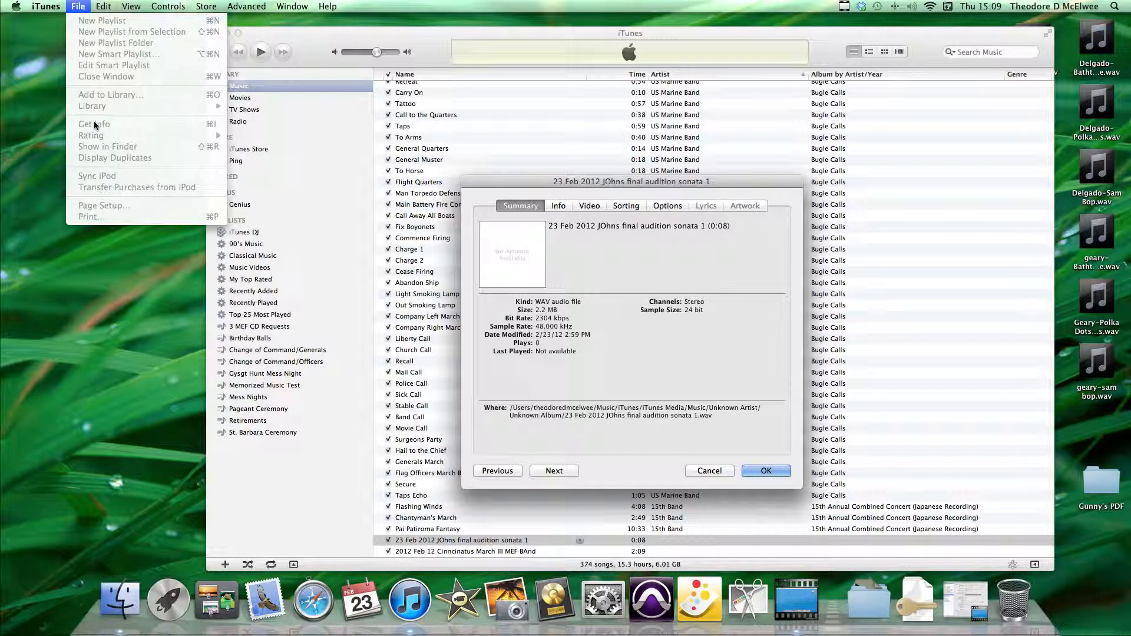
left_click(605, 249)
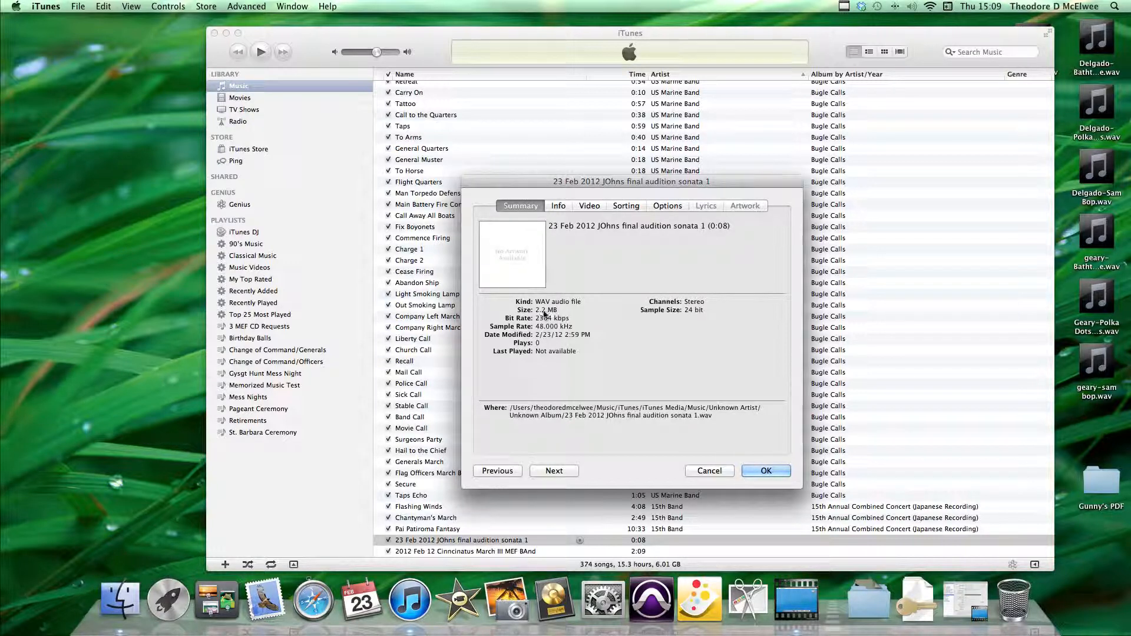
Rename the track as Sonata 1 and enter the performer's full name as the artist.
left_click(558, 209)
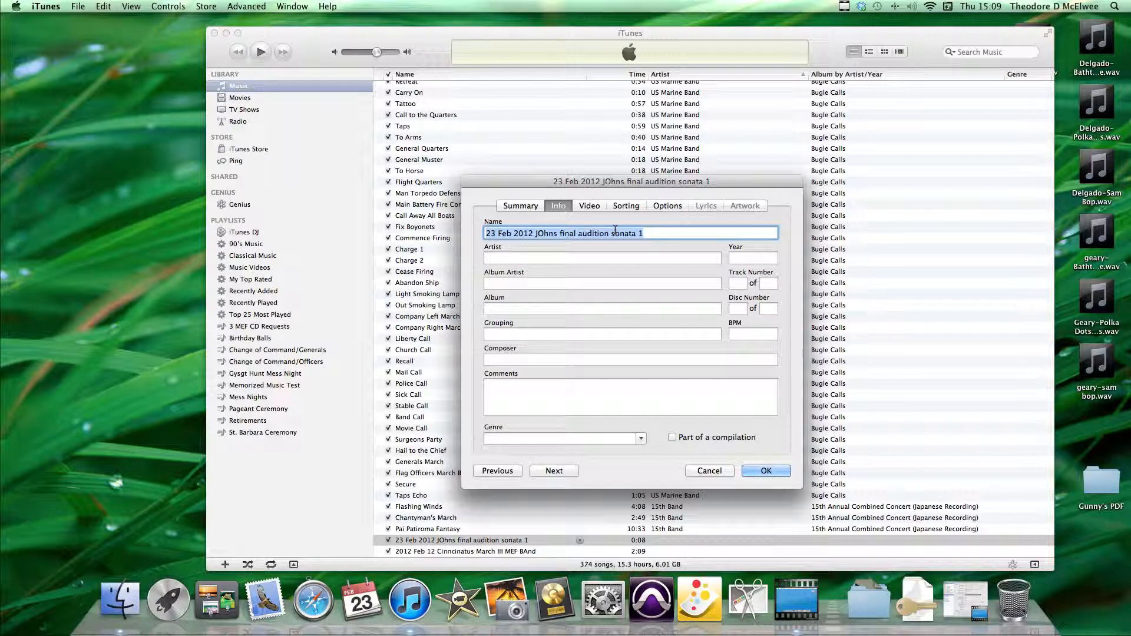
type("Sona")
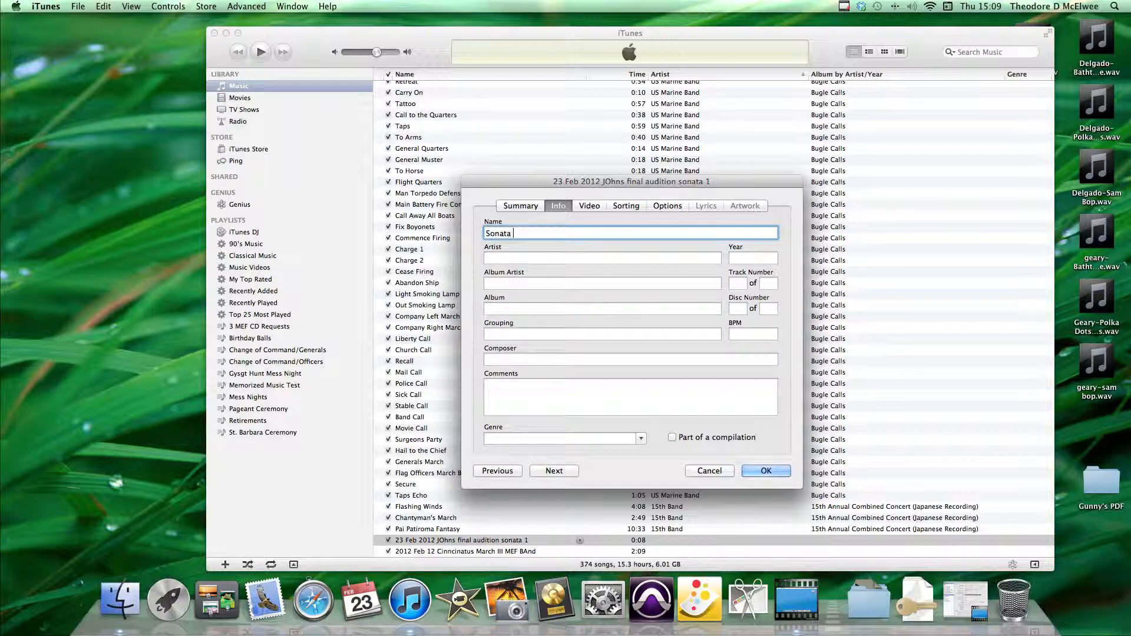
key("Tab")
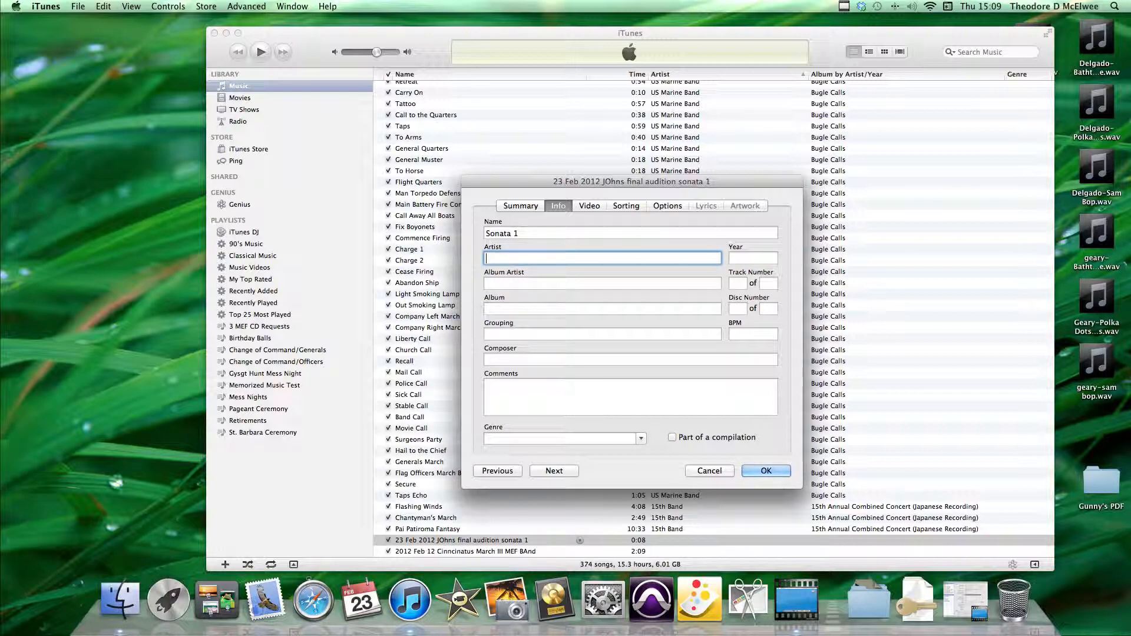
type("John")
key("Tab")
key("Tab")
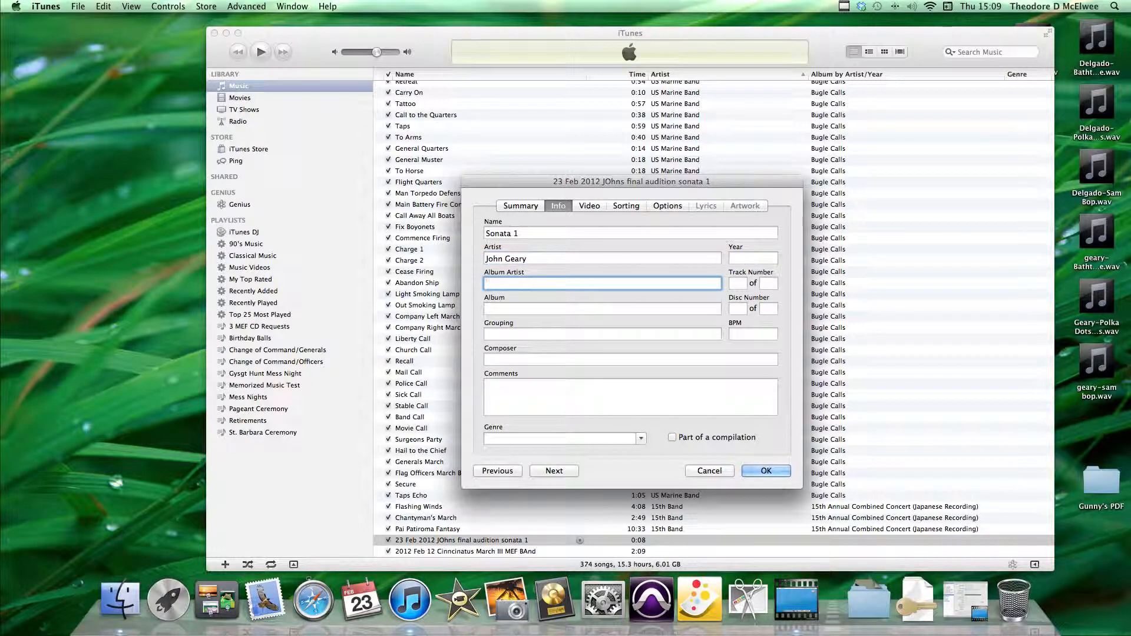
Enter 2013 Musician of the Year as the track's album.
key("Tab")
key("Tab")
key("Tab")
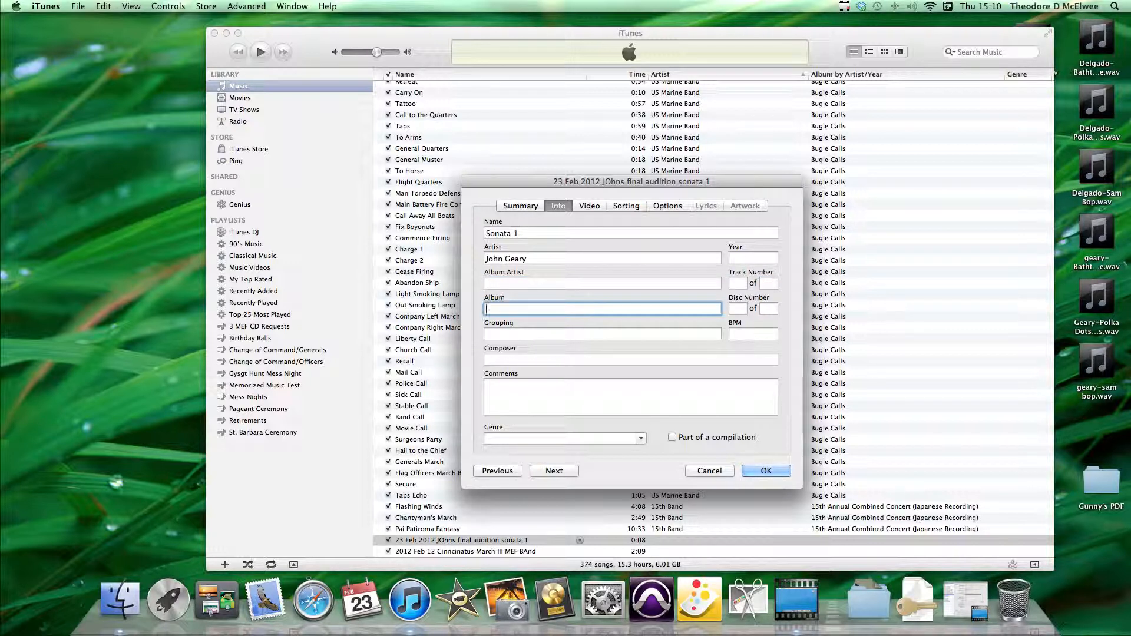
type("20")
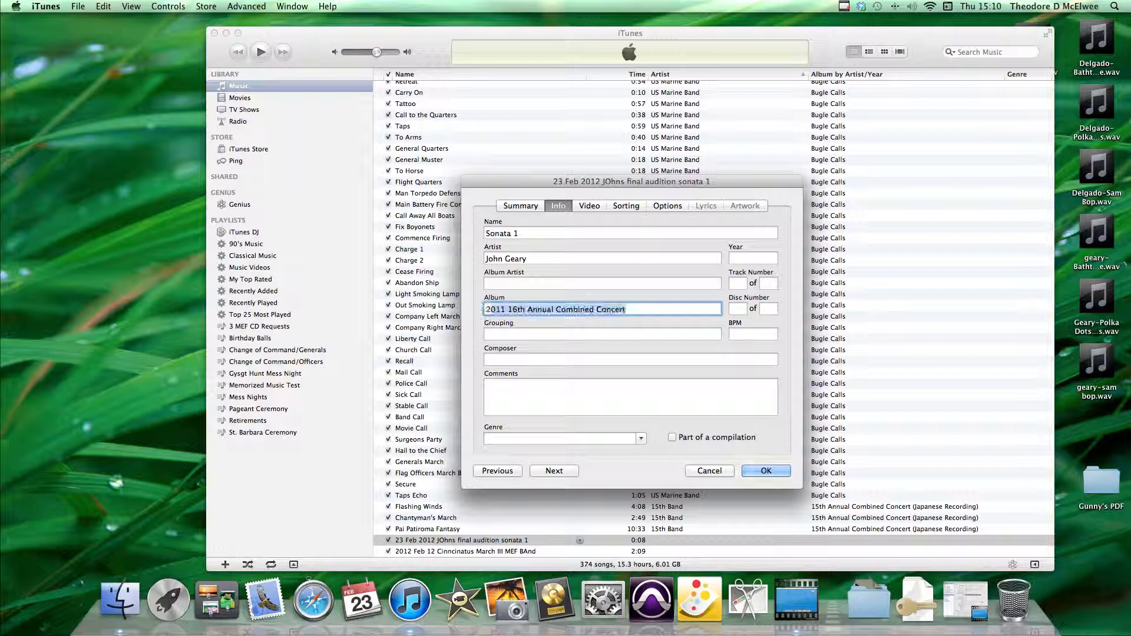
type("13")
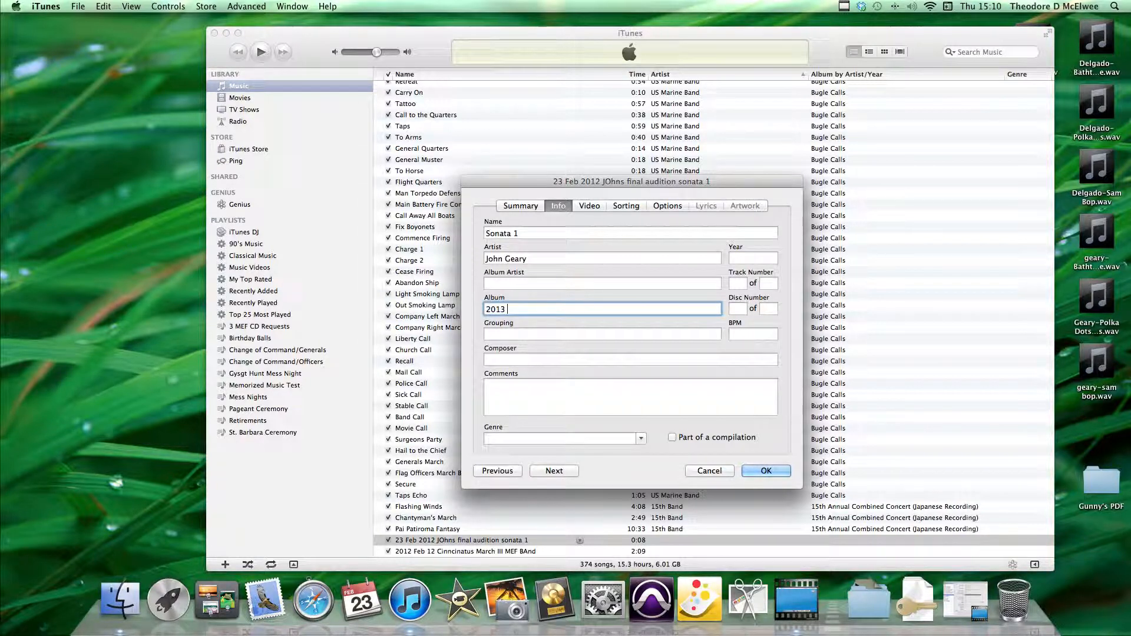
type(" Musician of the Year")
Replace Musician of the Year with Annual Auditions in the album name and save the track information.
left_click_drag(584, 310, 507, 311)
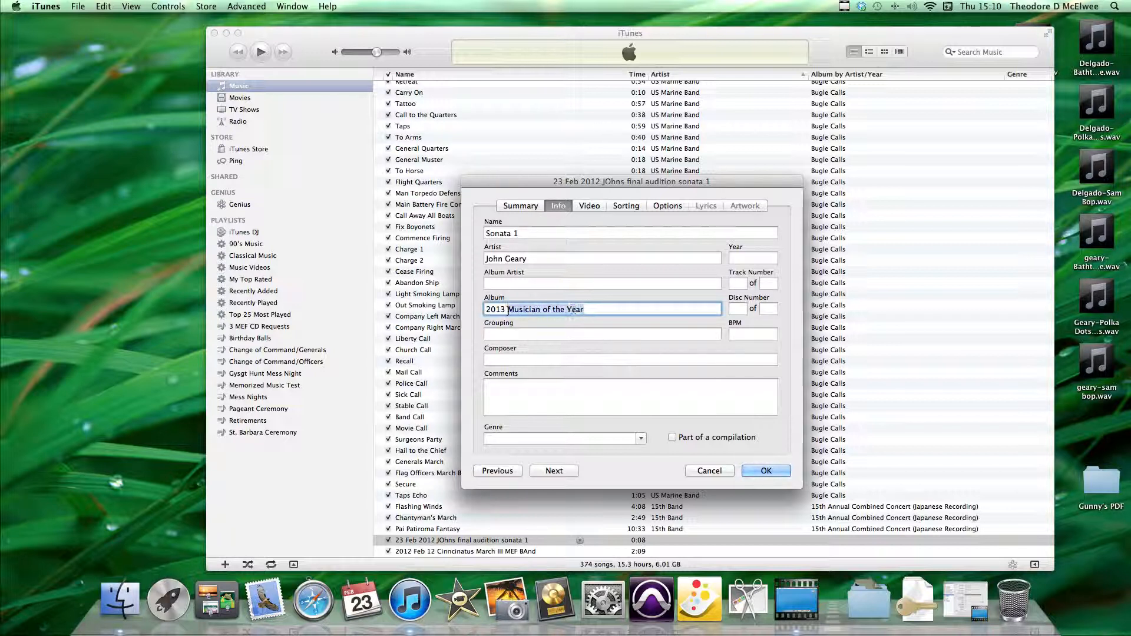
type("A")
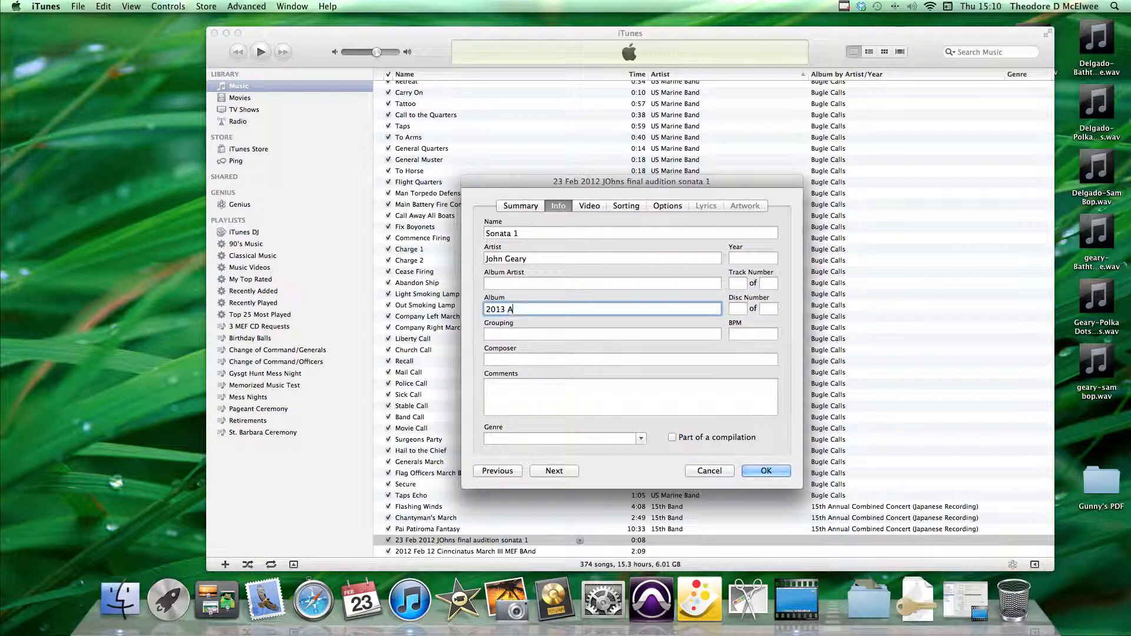
type("nnual Auditions")
double_click(578, 310)
left_click_drag(508, 310, 536, 310)
left_click(536, 310)
left_click(765, 470)
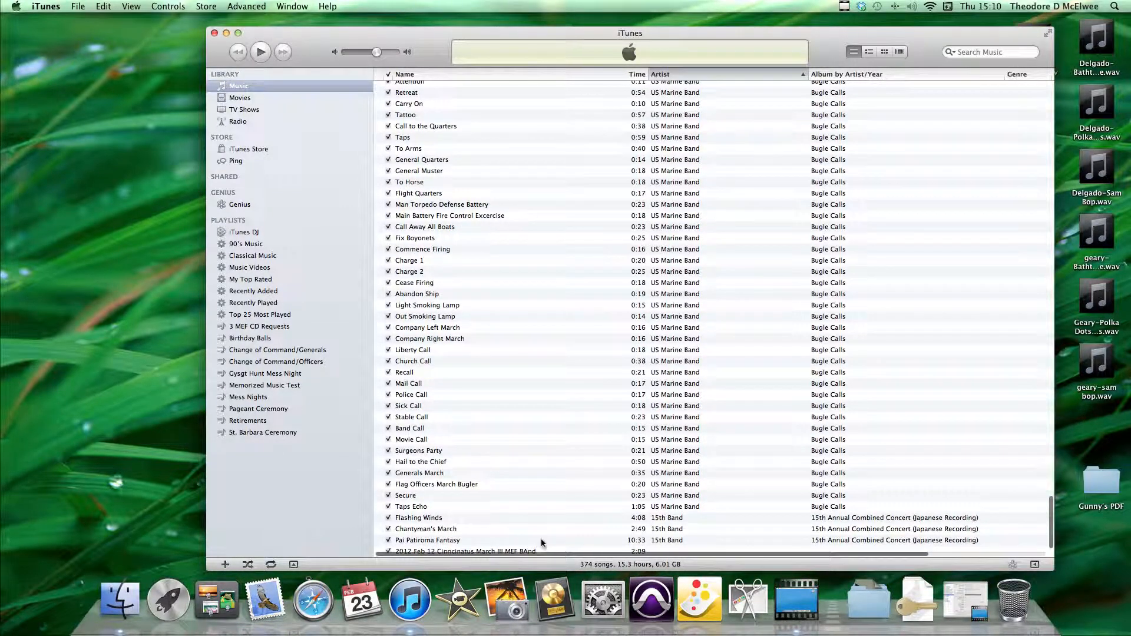
Sort the library by Name to locate Sonata 1, and sort it by Artist again.
scroll(725, 248, "up", 15)
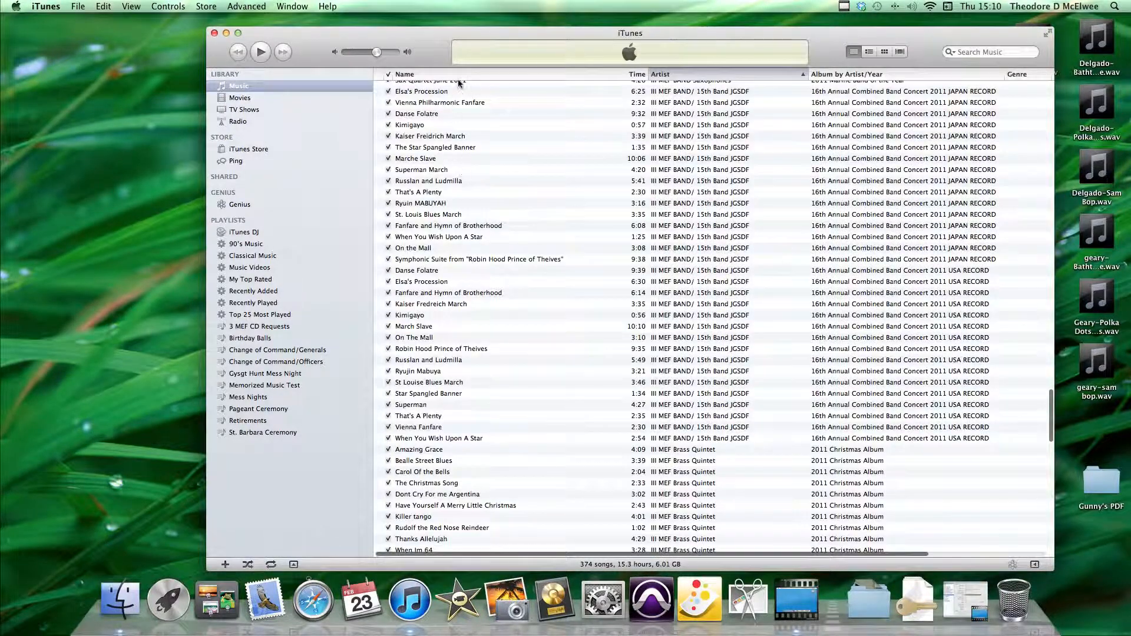
left_click(422, 75)
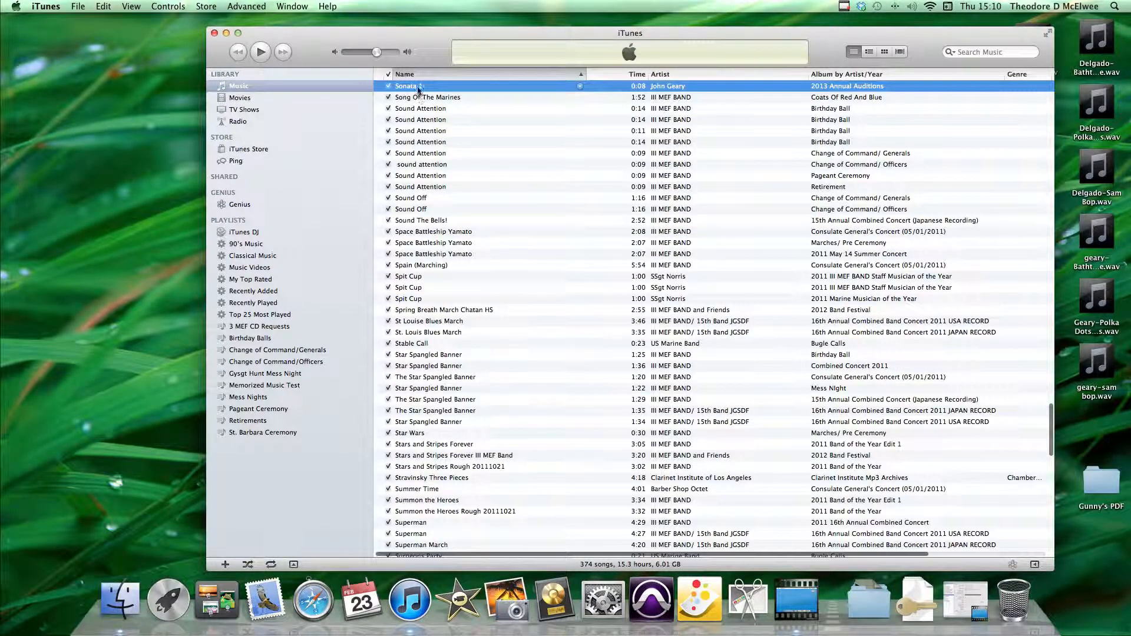
left_click(673, 288)
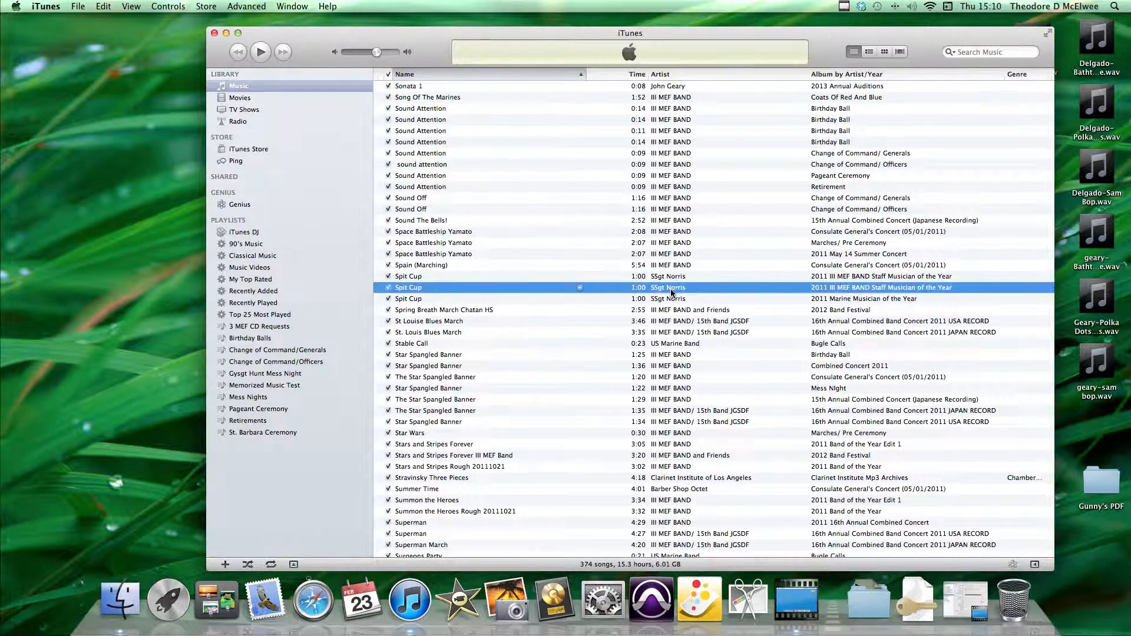
left_click(686, 78)
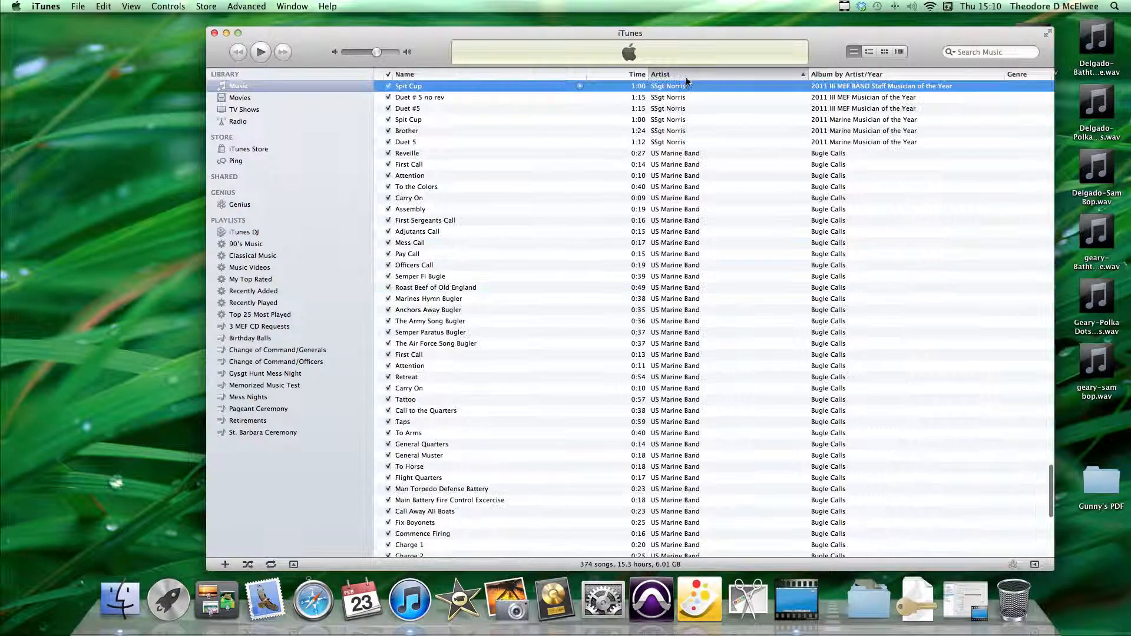
left_click(670, 109)
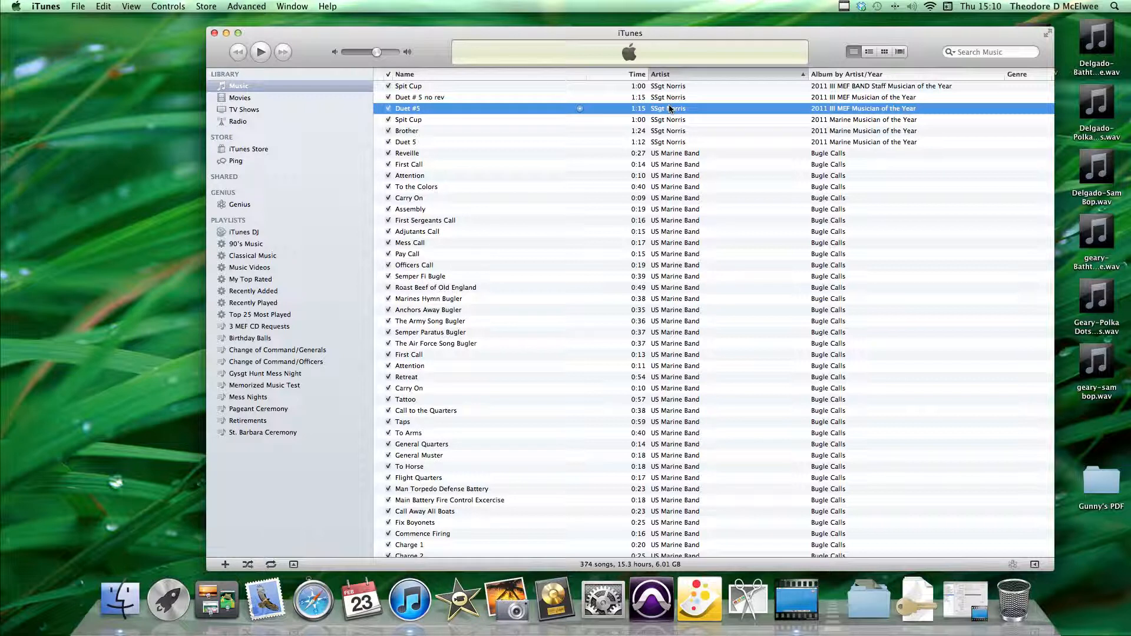
Locate Sonata 1 among the artists starting with J, play it, and stop the playback.
key("j")
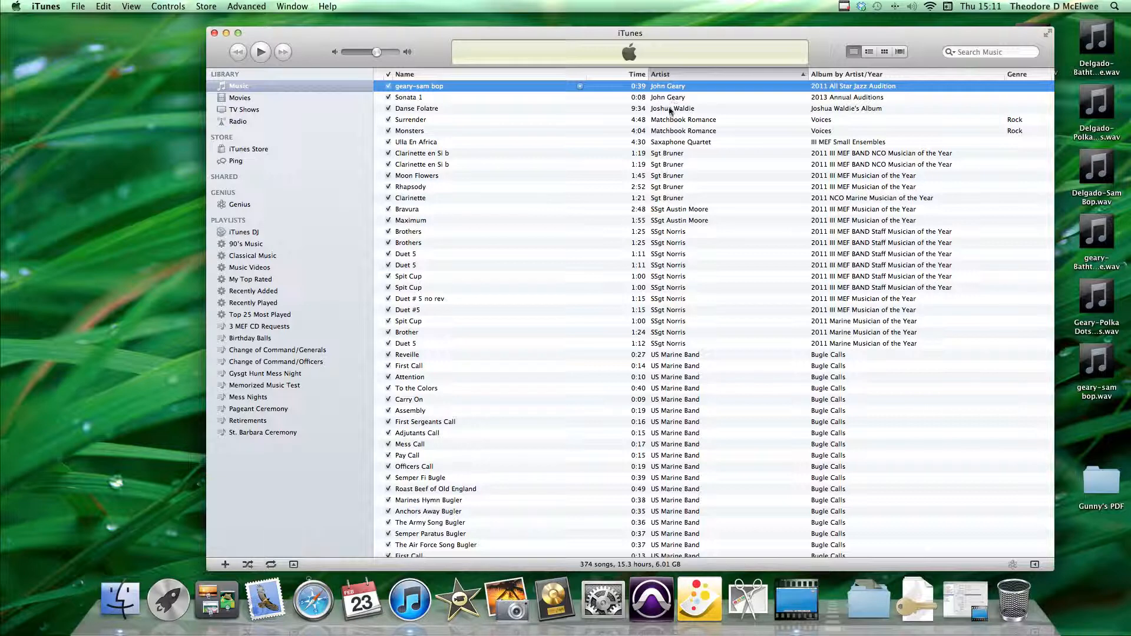
scroll(667, 116, "down", 4)
scroll(667, 115, "down", 8)
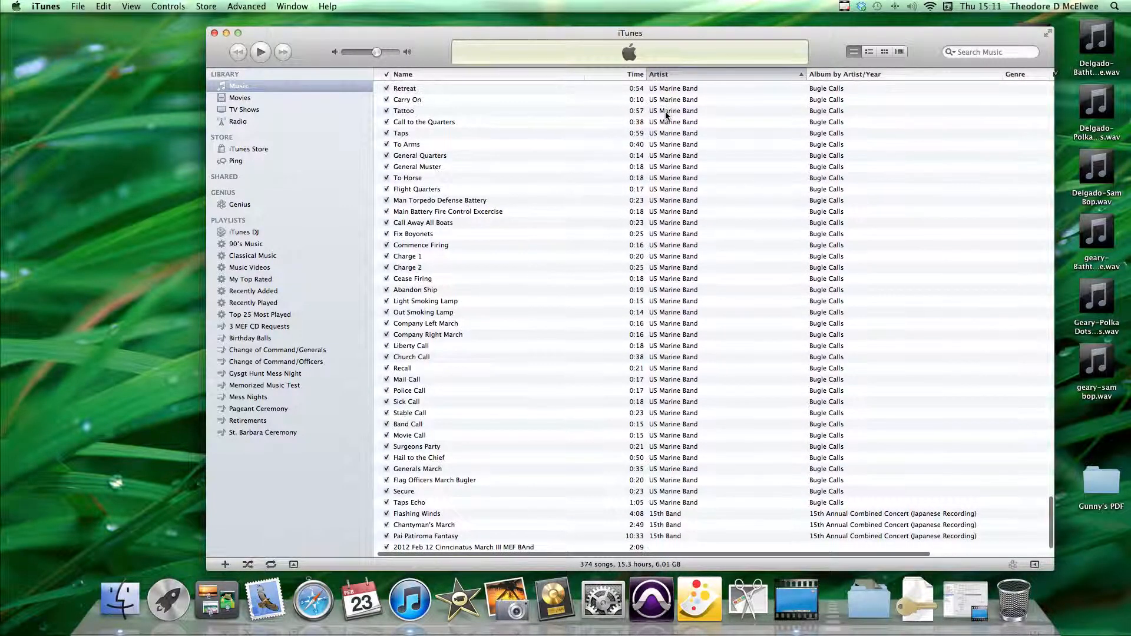
scroll(680, 159, "up", 20)
scroll(676, 156, "down", 1)
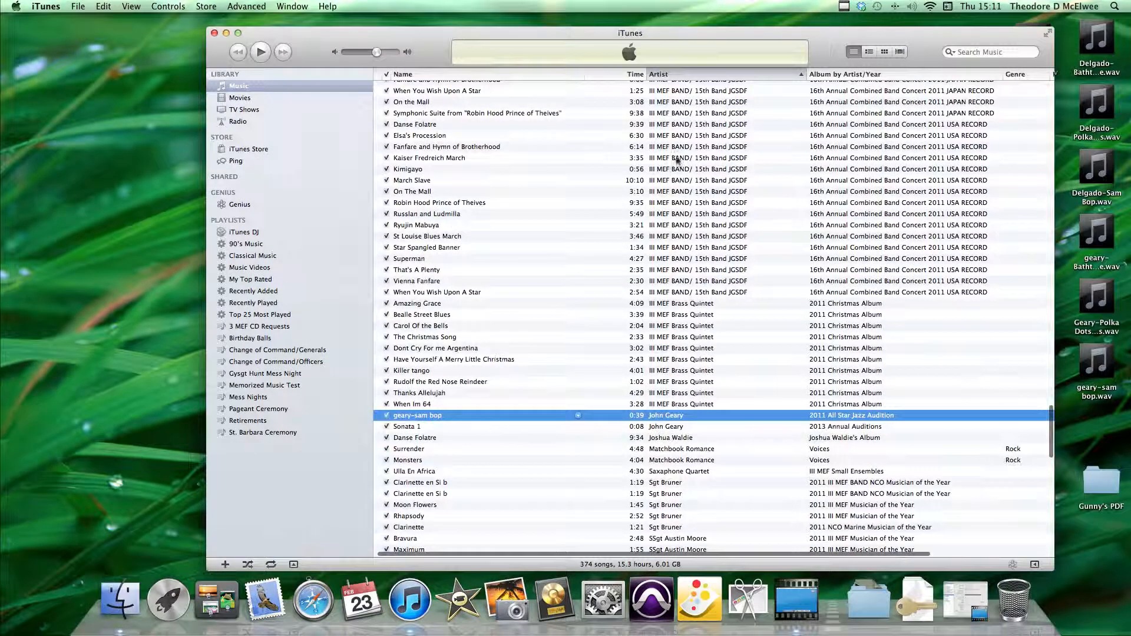
double_click(484, 427)
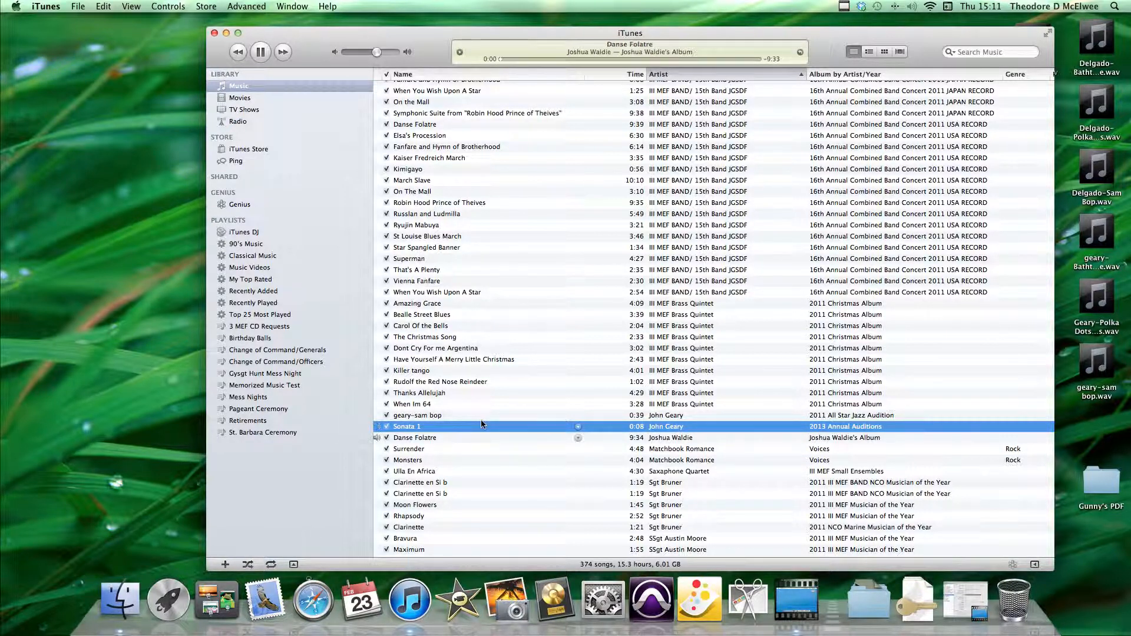
key("space")
Close the iTunes window and switch to the iShowU recorder.
left_click(214, 33)
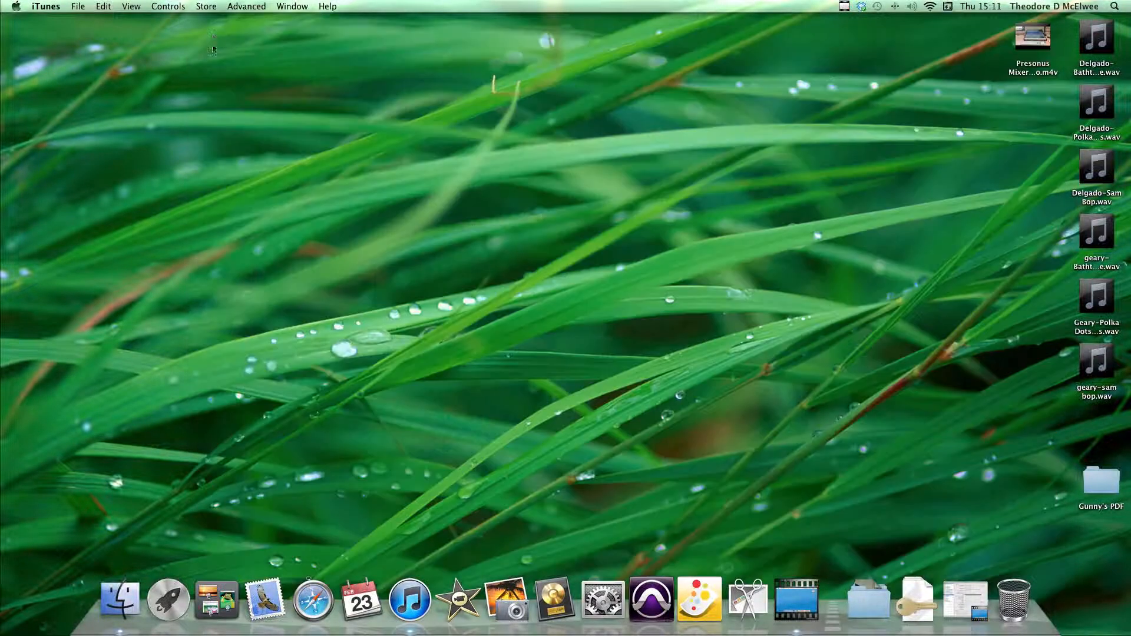
left_click(795, 596)
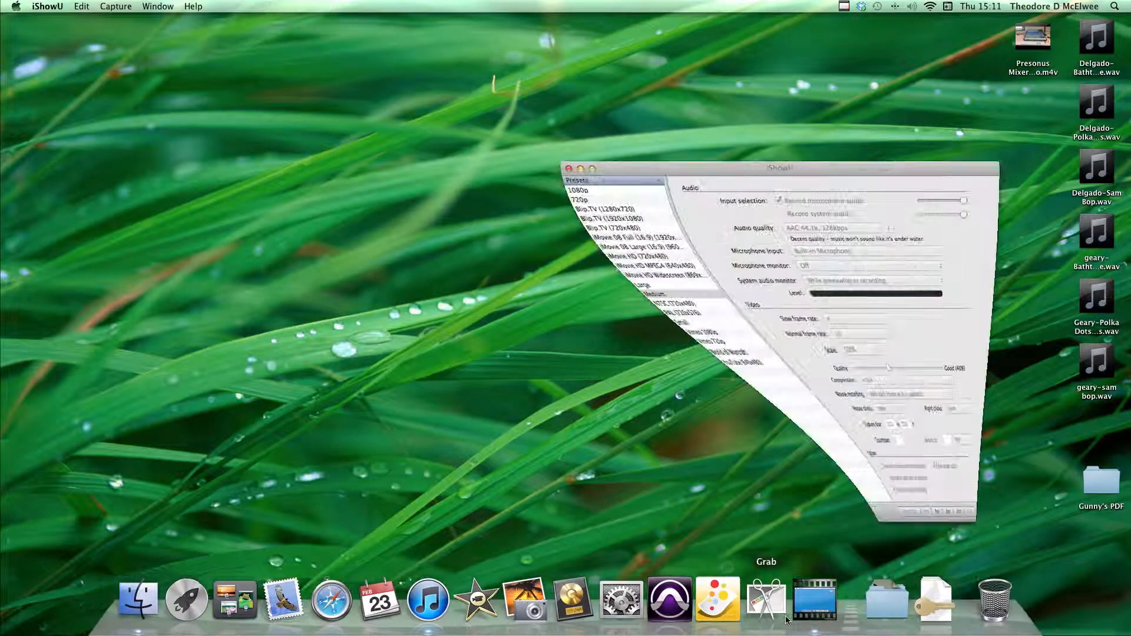